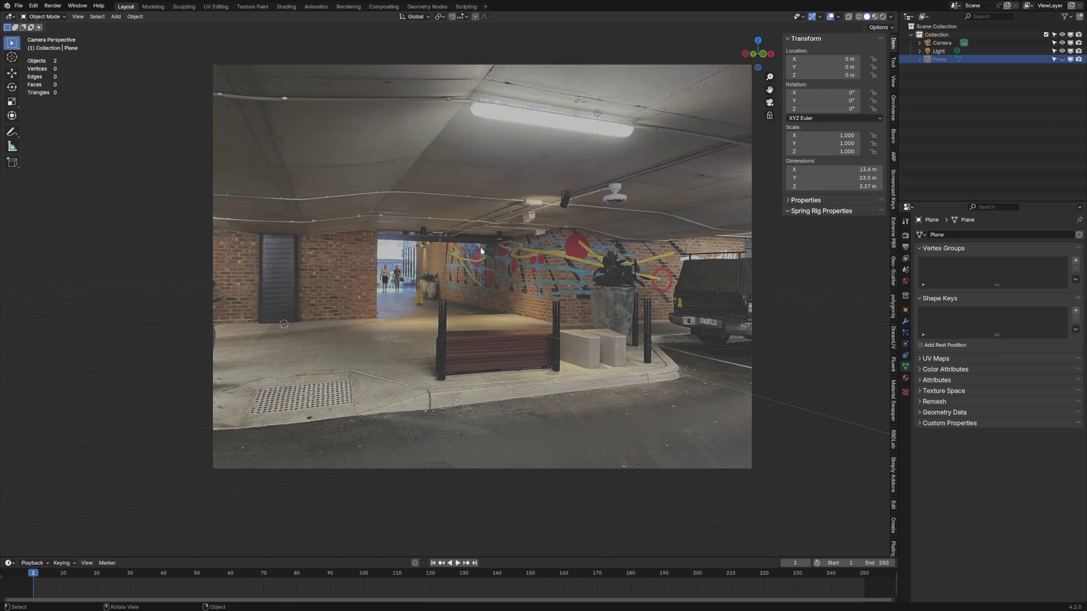
Step: Unhide the plane mesh and inspect the photo projection on it in Material Preview shading
{"action": "key", "text": "alt+h"}
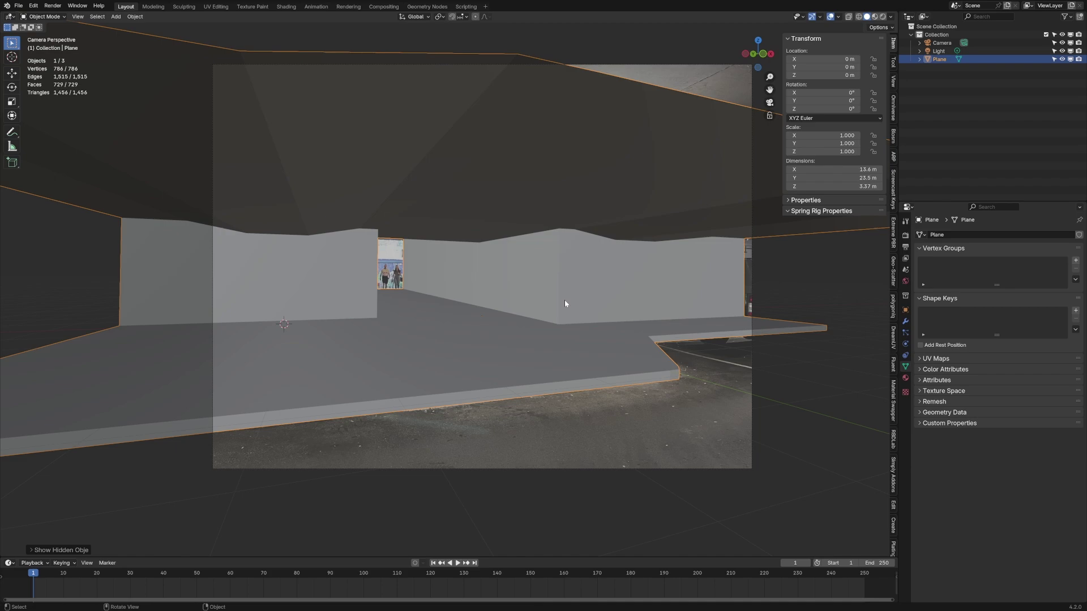
{"action": "left_click", "coordinate": [875, 17]}
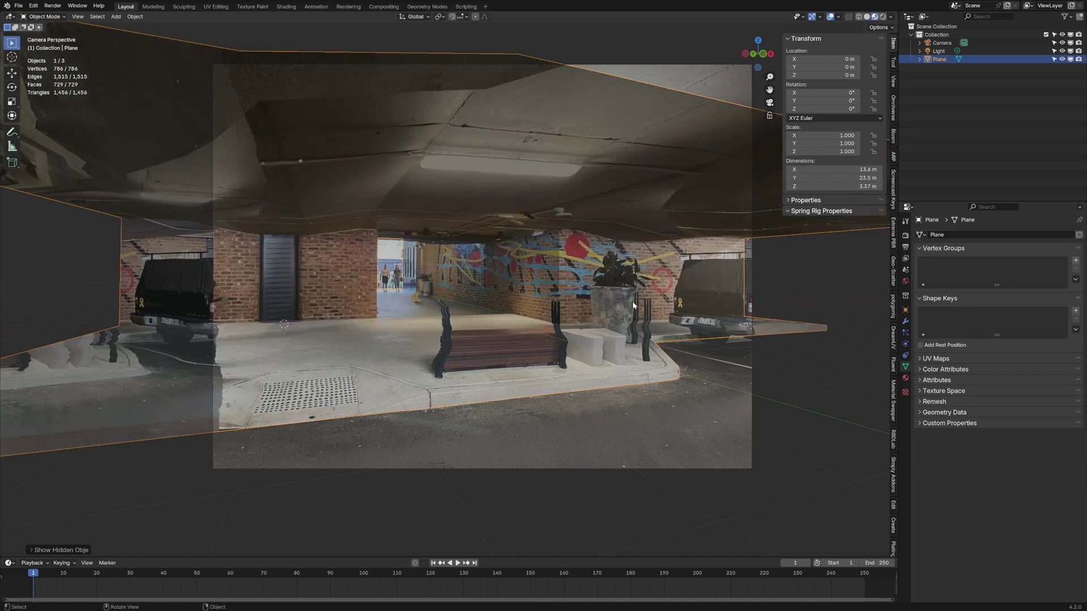
{"action": "middle_click_drag", "start_coordinate": [620, 304], "coordinate": [509, 339]}
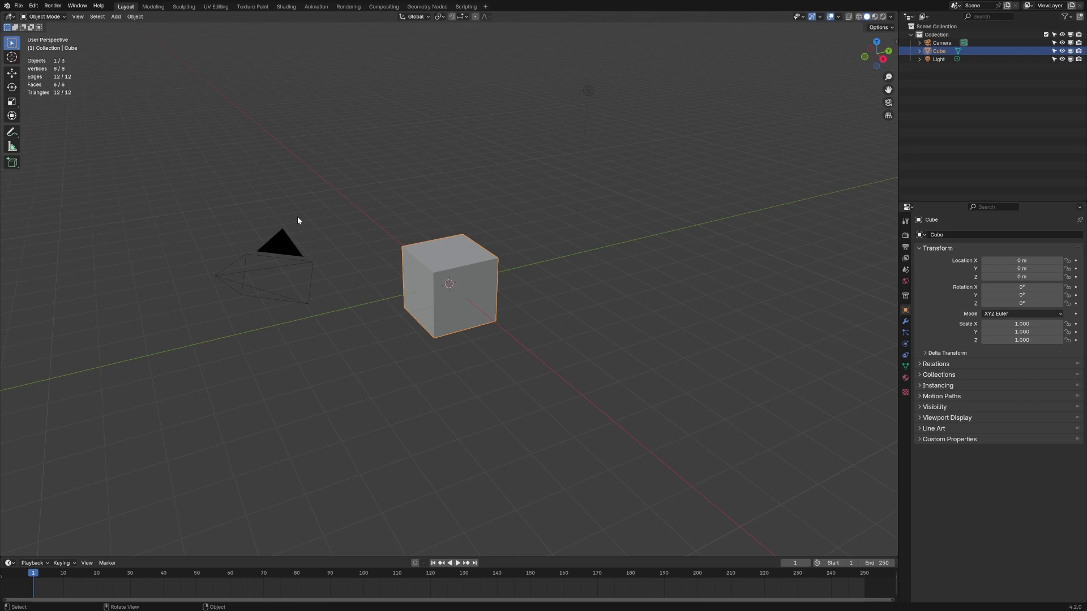
Step: Look through the camera, enable its background images and add an empty image slot
{"action": "left_click", "coordinate": [278, 244]}
{"action": "key", "text": "KP_0"}
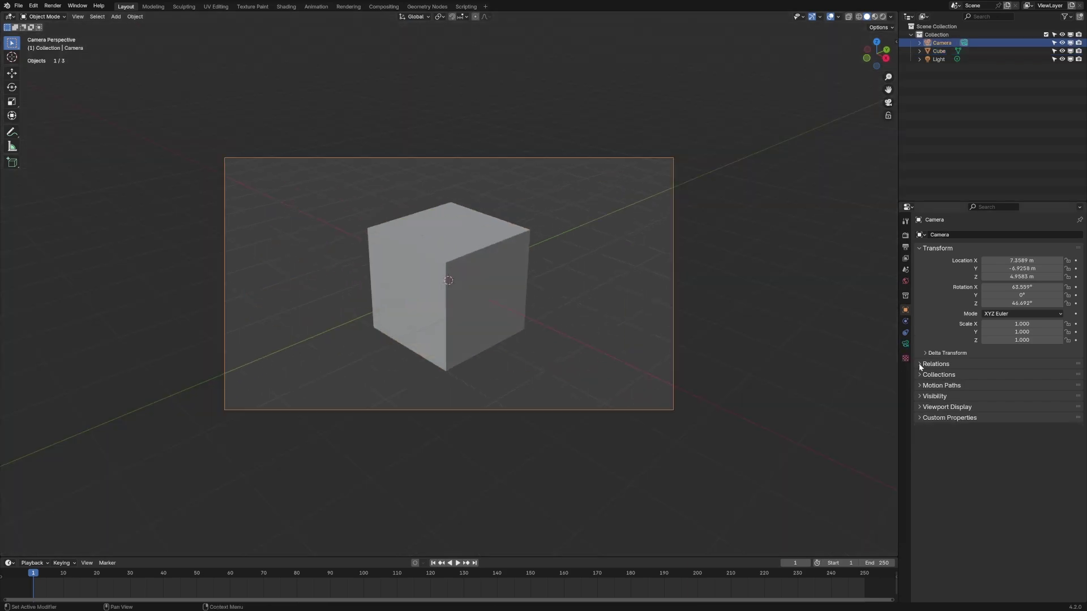
{"action": "left_click", "coordinate": [906, 343]}
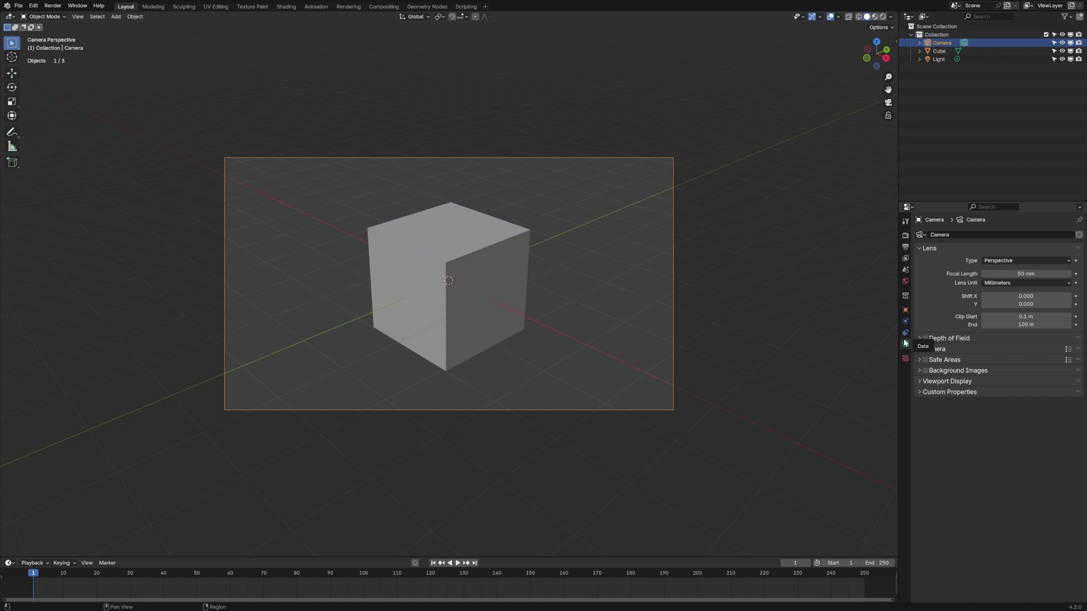
{"action": "left_click", "coordinate": [926, 372]}
{"action": "left_click", "coordinate": [919, 370]}
{"action": "left_click", "coordinate": [970, 382]}
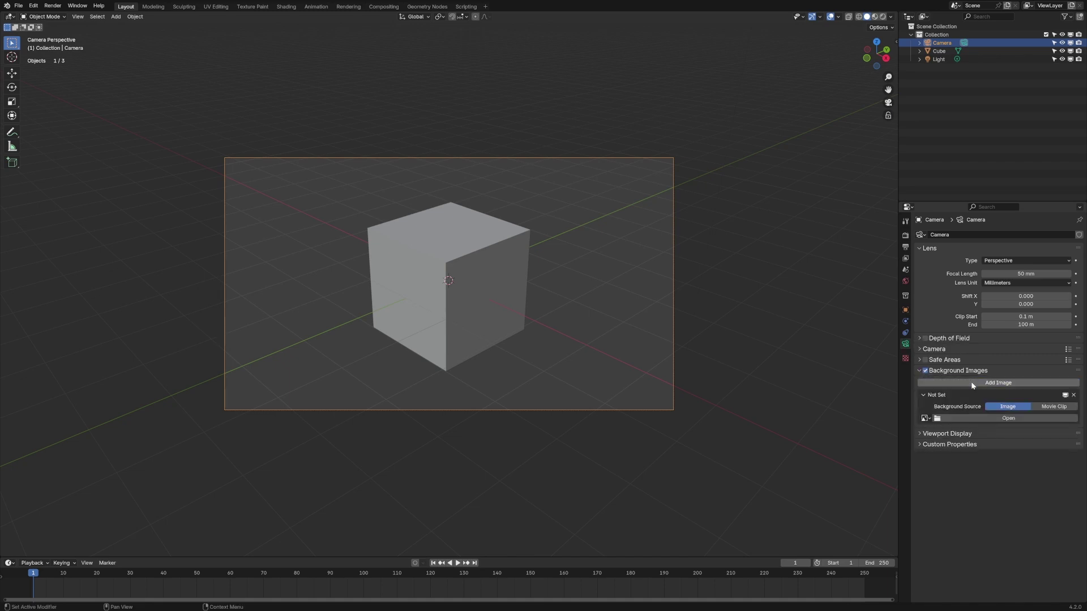
Step: Load IMG_3096.JPEG from the Downloads folder as the camera's background image
{"action": "left_click", "coordinate": [989, 418]}
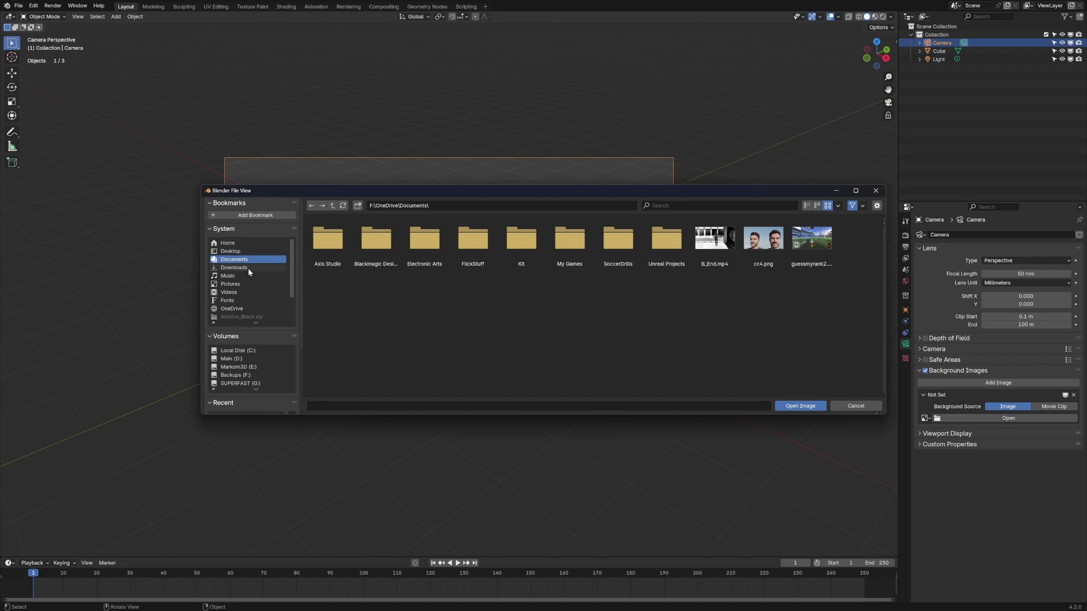
{"action": "left_click", "coordinate": [248, 268]}
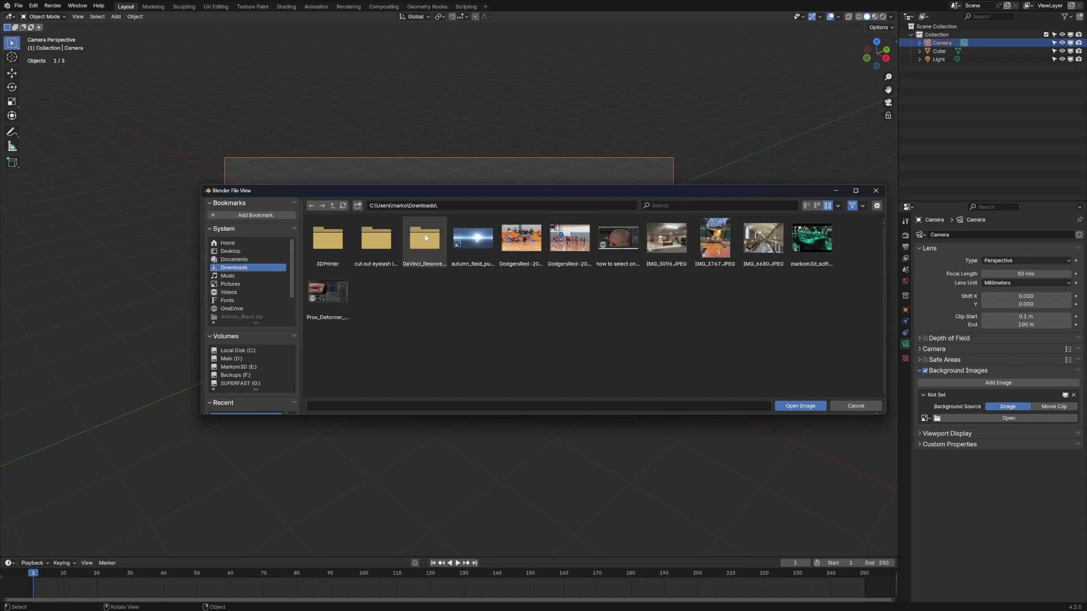
{"action": "left_click", "coordinate": [666, 237]}
{"action": "left_click", "coordinate": [811, 406]}
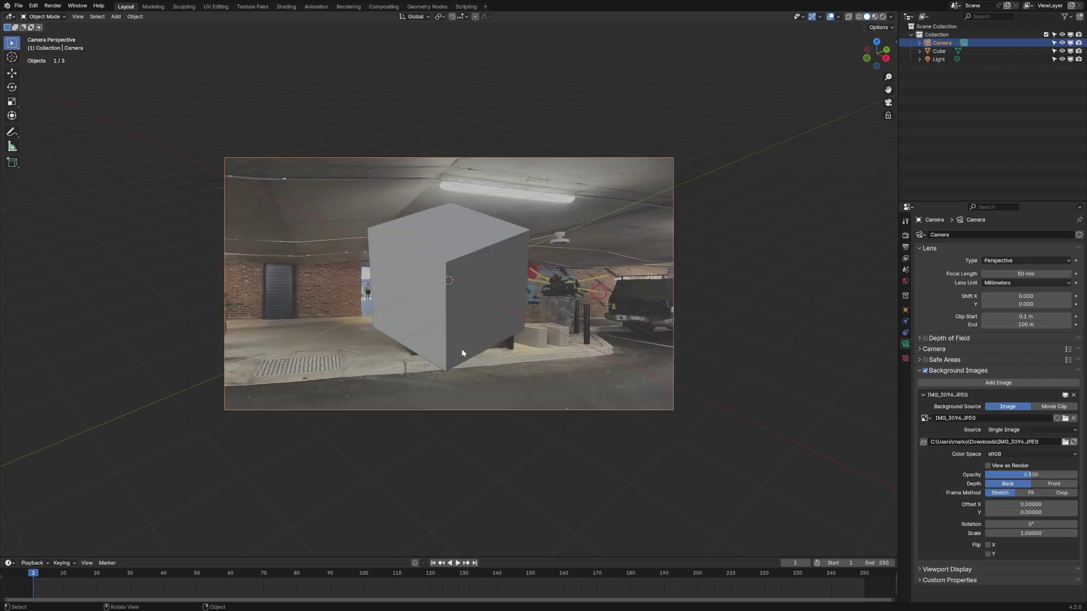
Step: Use Perspective Plotter to match the scene's render resolution to the camera's background image
{"action": "key", "text": "n"}
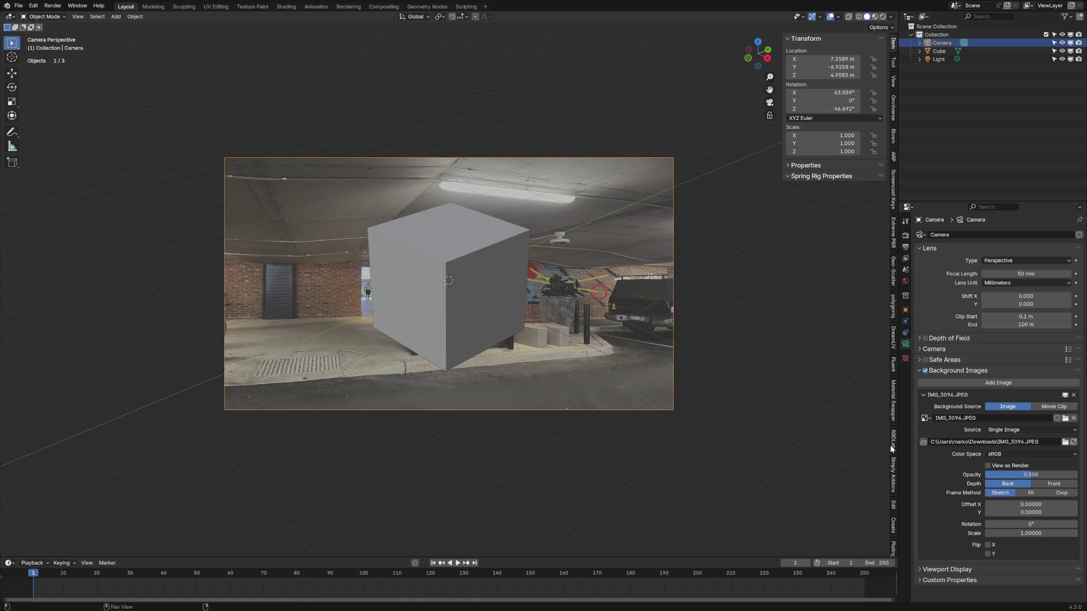
{"action": "scroll", "coordinate": [889, 449], "scroll_direction": "down", "scroll_amount": 6}
{"action": "scroll", "coordinate": [894, 512], "scroll_direction": "down", "scroll_amount": 7}
{"action": "left_click", "coordinate": [894, 542]}
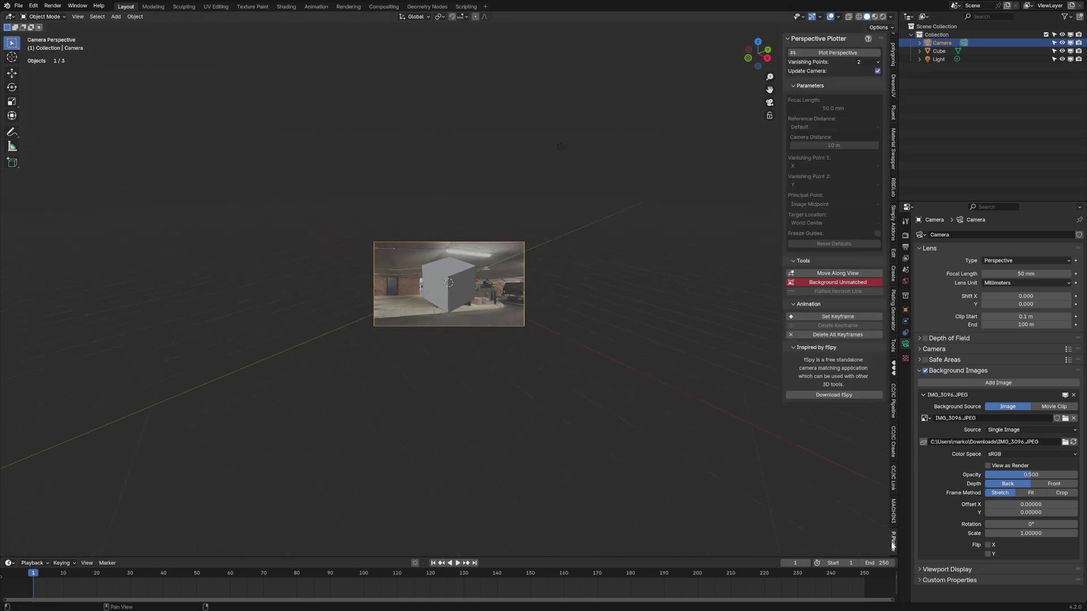
{"action": "scroll", "coordinate": [473, 347], "scroll_direction": "up", "scroll_amount": 4}
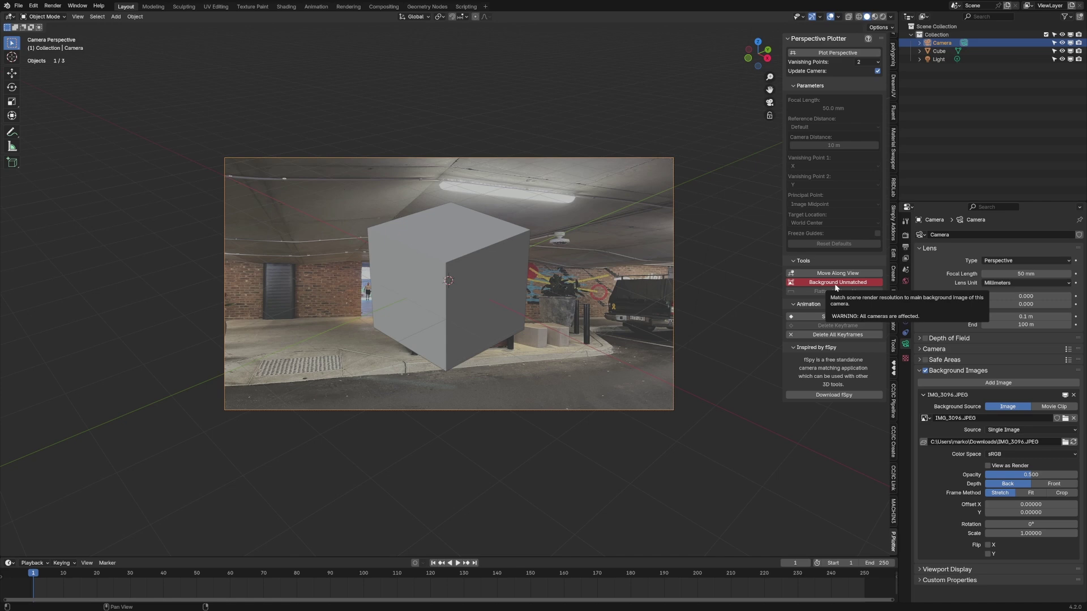
{"action": "left_click", "coordinate": [835, 282]}
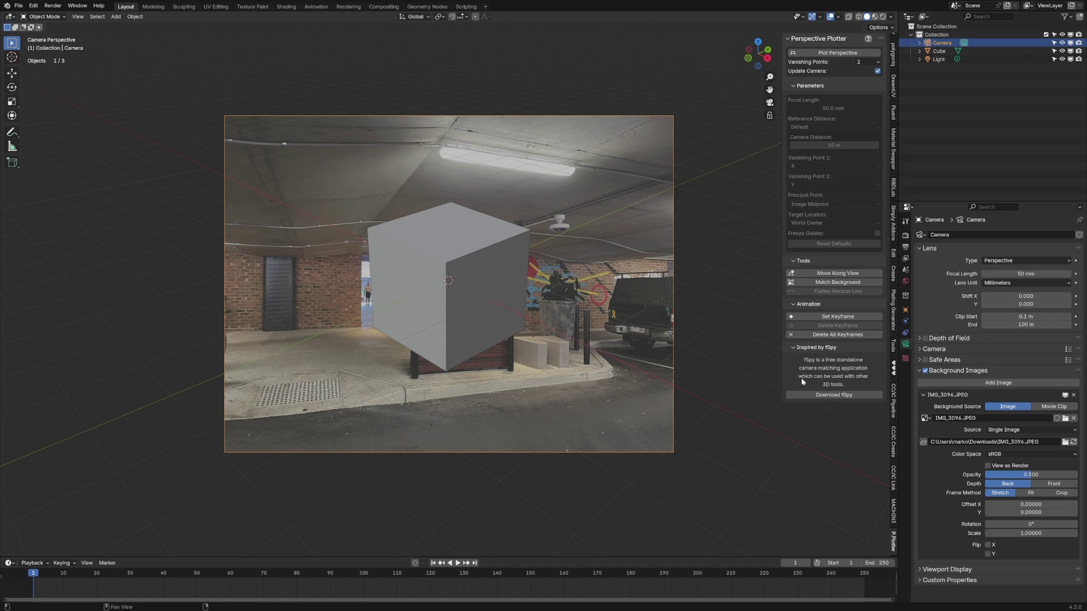
Step: Delete the cube and start plotting the camera perspective with two vanishing points
{"action": "left_click", "coordinate": [476, 300]}
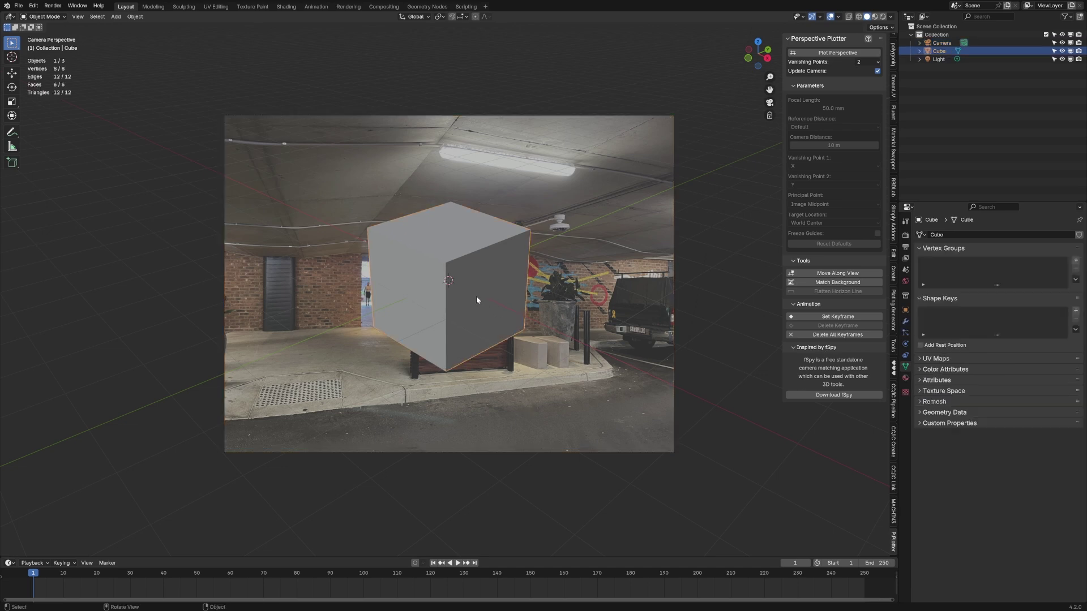
{"action": "key", "text": "Delete"}
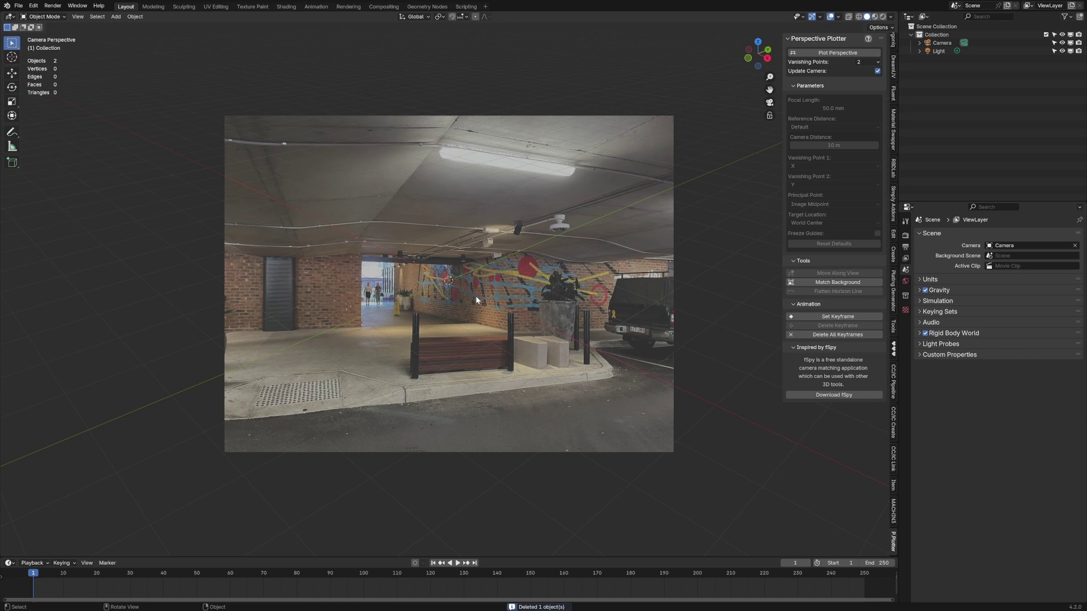
{"action": "left_click", "coordinate": [837, 53]}
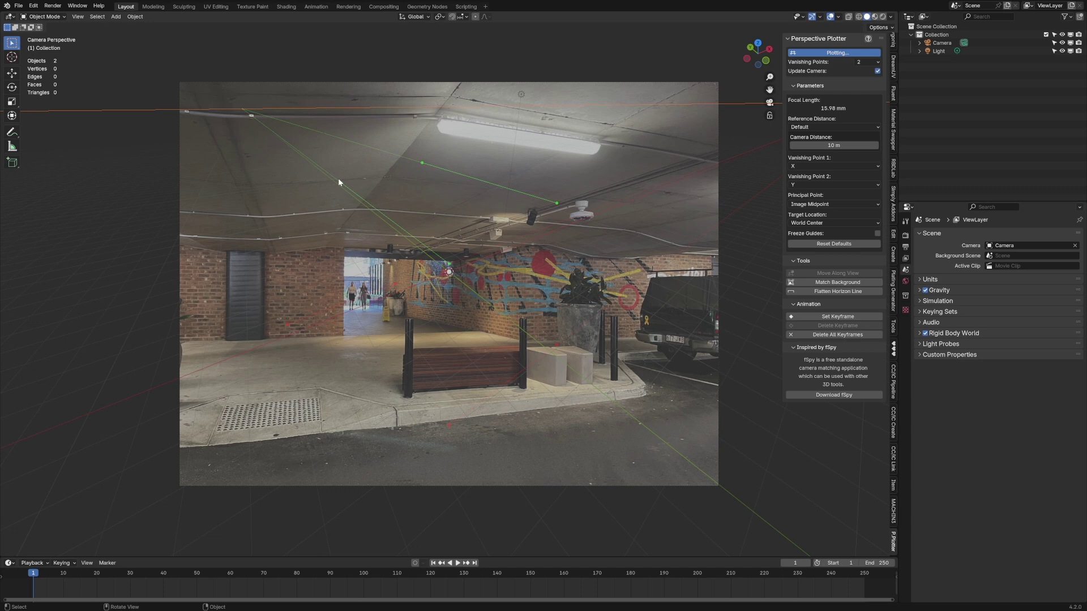
Step: Move a green guide's end to the ceiling above the passage and align a red guide with the brick wall's base beside the dark door
{"action": "left_click_drag", "start_coordinate": [340, 182], "coordinate": [363, 237]}
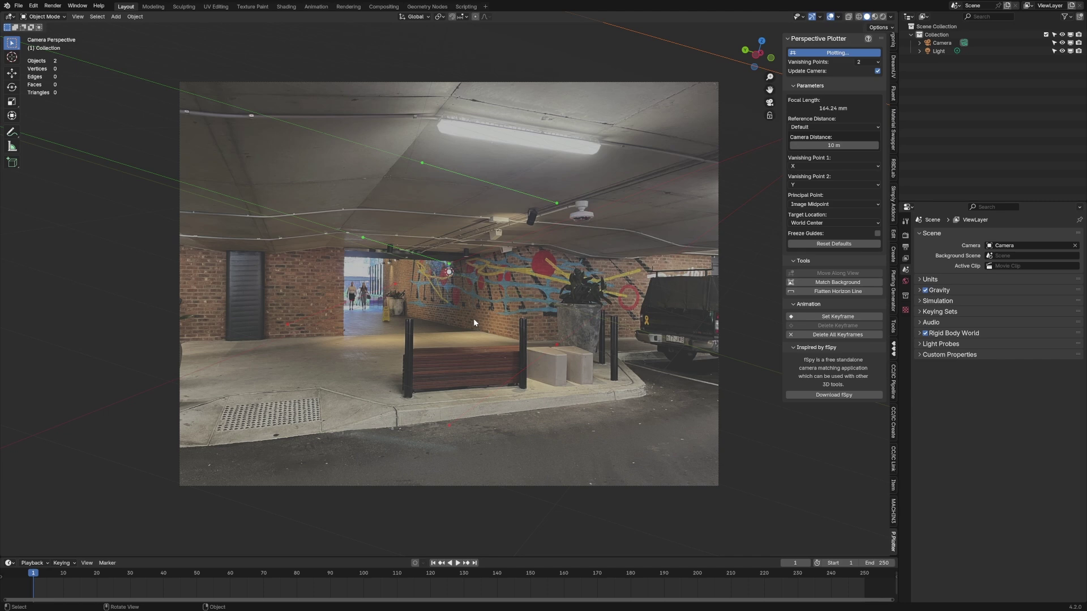
{"action": "middle_click_drag", "start_coordinate": [357, 323], "coordinate": [484, 287], "text": "shift"}
{"action": "scroll", "coordinate": [432, 333], "scroll_direction": "up", "scroll_amount": 4}
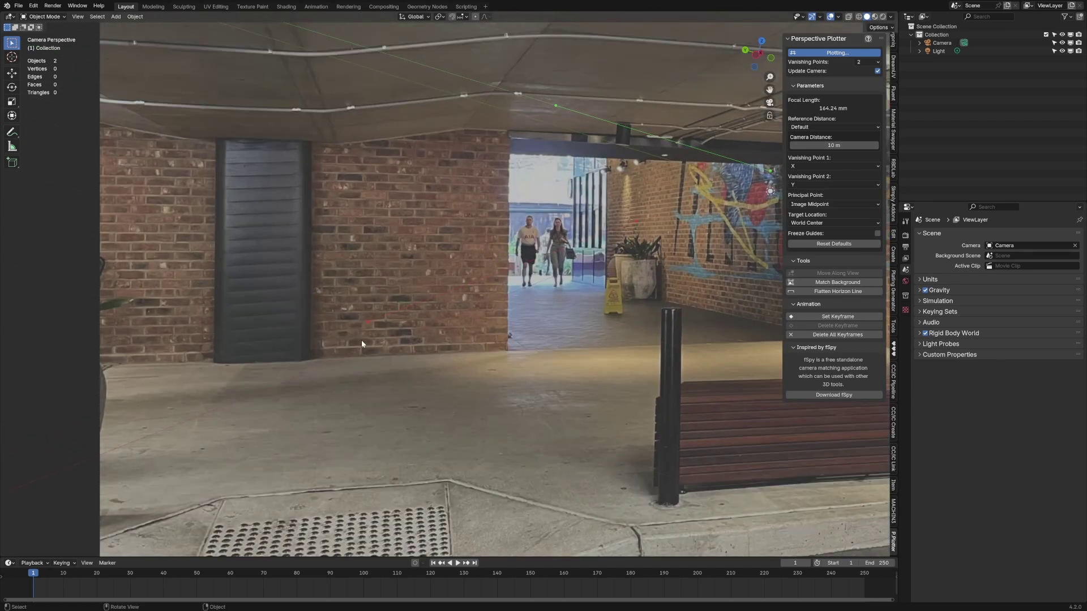
{"action": "scroll", "coordinate": [340, 346], "scroll_direction": "up", "scroll_amount": 2}
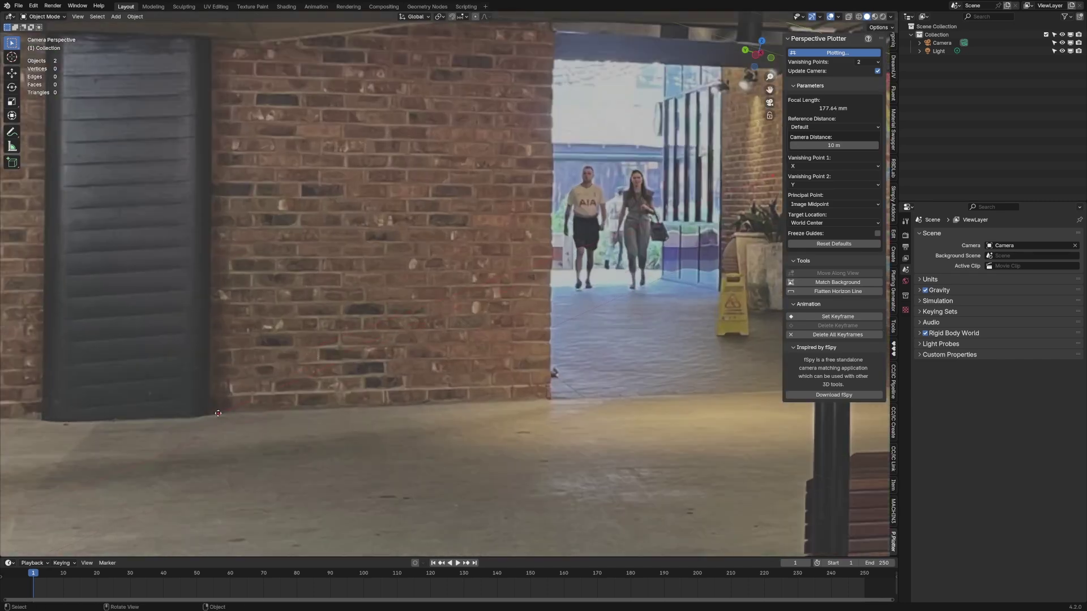
{"action": "scroll", "coordinate": [672, 244], "scroll_direction": "down", "scroll_amount": 1}
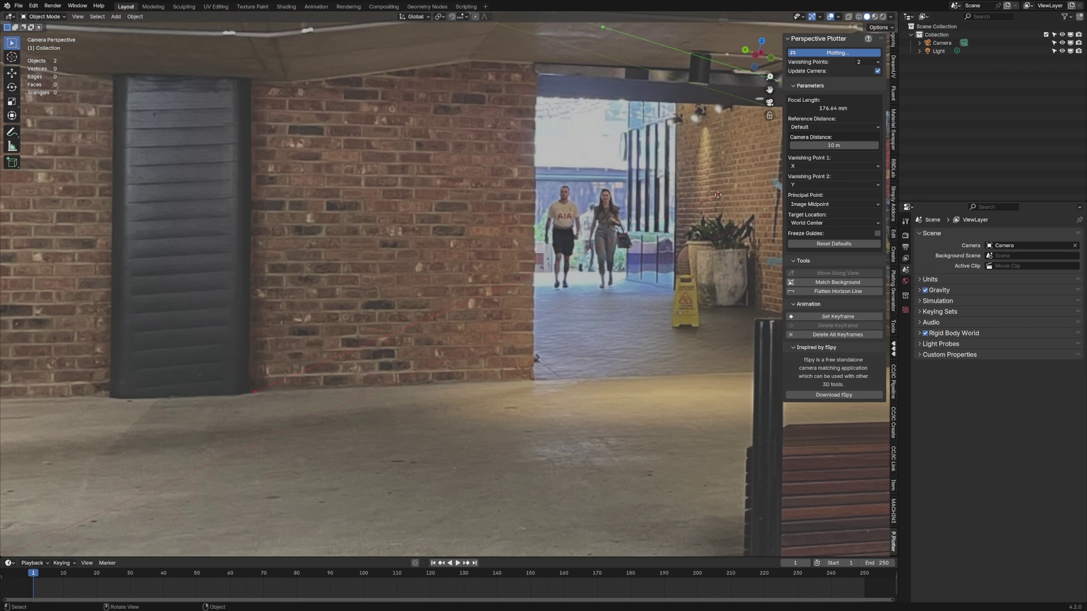
{"action": "left_click_drag", "start_coordinate": [529, 376], "coordinate": [531, 379]}
Step: Align the second red guide with the base of the mural wall, from behind the bench post to the parked vehicle
{"action": "scroll", "coordinate": [532, 379], "scroll_direction": "down", "scroll_amount": 5}
{"action": "middle_click_drag", "start_coordinate": [660, 391], "coordinate": [382, 398], "text": "shift"}
{"action": "scroll", "coordinate": [383, 398], "scroll_direction": "up", "scroll_amount": 2}
{"action": "middle_click_drag", "start_coordinate": [339, 526], "coordinate": [336, 500], "text": "shift"}
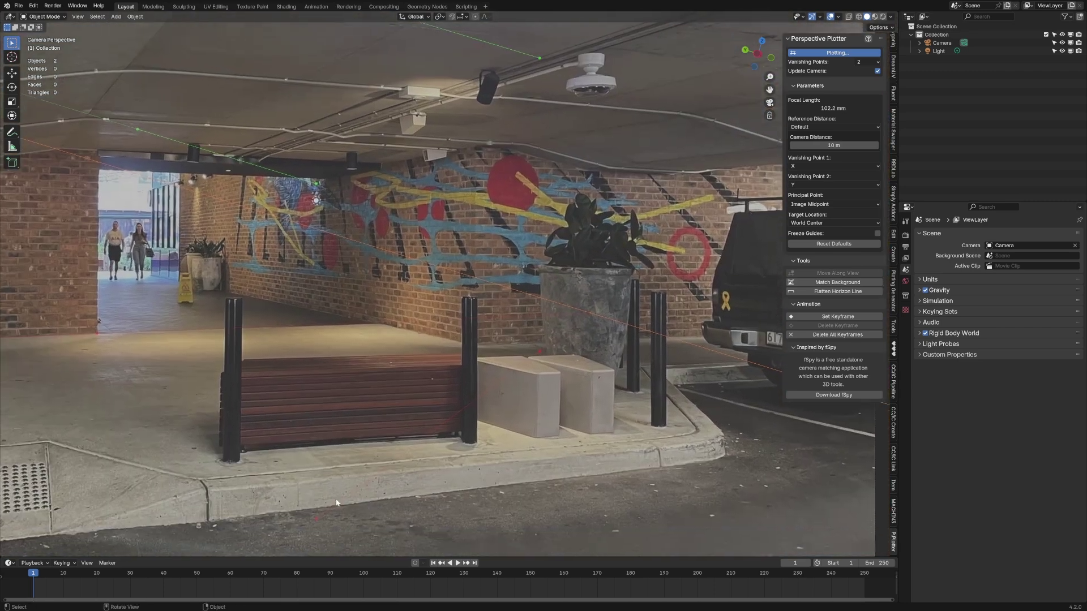
{"action": "left_click_drag", "start_coordinate": [312, 521], "coordinate": [697, 336]}
{"action": "scroll", "coordinate": [705, 339], "scroll_direction": "up", "scroll_amount": 10}
{"action": "left_click_drag", "start_coordinate": [607, 303], "coordinate": [578, 301]}
{"action": "scroll", "coordinate": [159, 319], "scroll_direction": "down", "scroll_amount": 4}
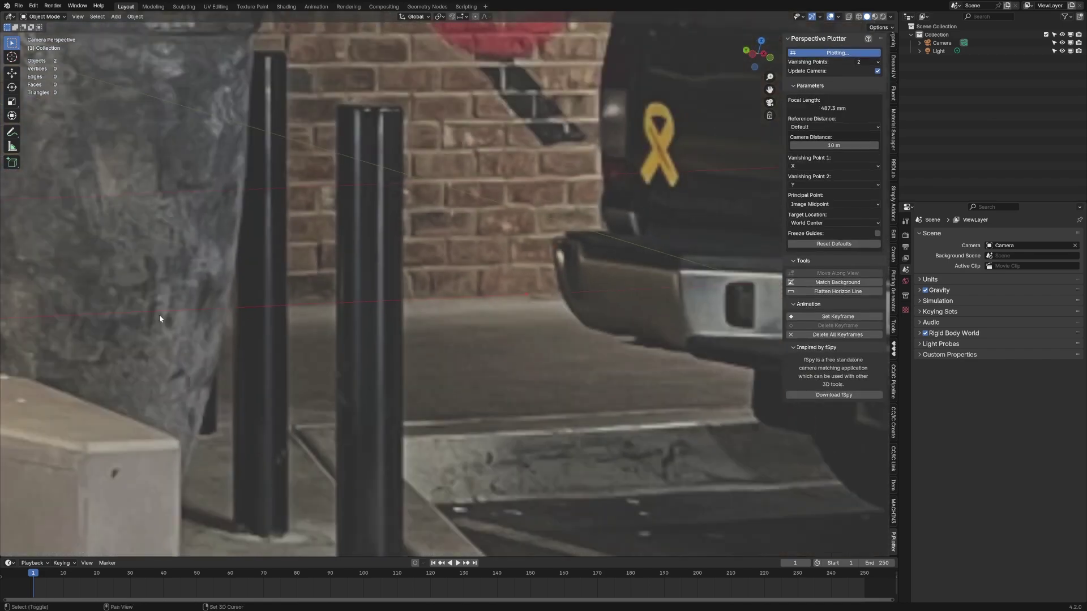
{"action": "middle_click_drag", "start_coordinate": [160, 318], "coordinate": [603, 304], "text": "shift"}
{"action": "scroll", "coordinate": [333, 327], "scroll_direction": "up", "scroll_amount": 4}
{"action": "middle_click_drag", "start_coordinate": [333, 328], "coordinate": [629, 308], "text": "shift"}
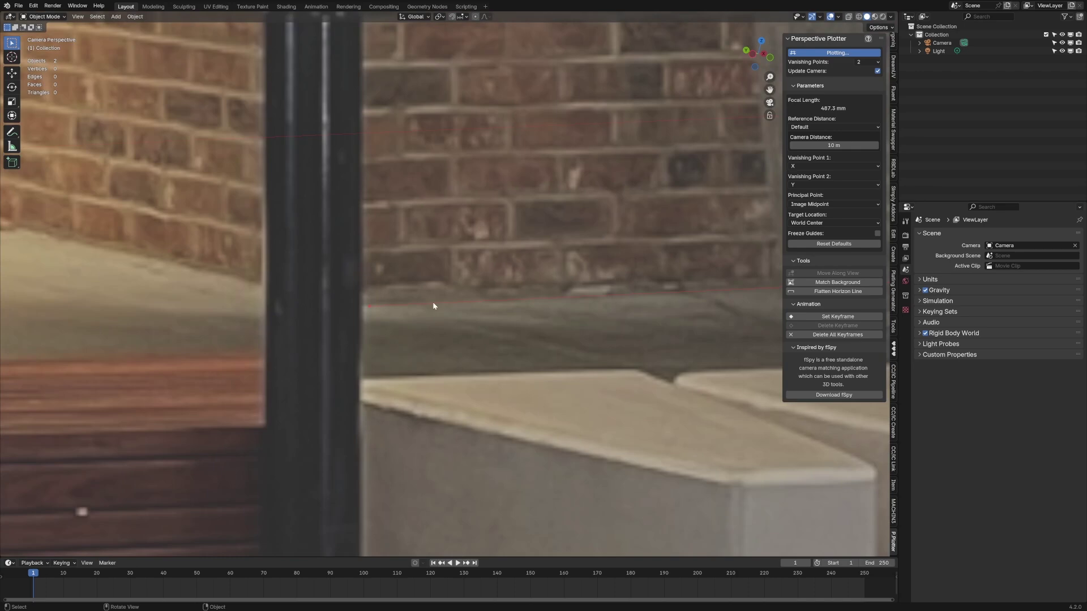
{"action": "left_click_drag", "start_coordinate": [370, 307], "coordinate": [370, 303]}
Step: Reposition the first green guide across the ceiling so that it runs down towards the top of the dark door
{"action": "scroll", "coordinate": [392, 329], "scroll_direction": "down", "scroll_amount": 18}
{"action": "middle_click_drag", "start_coordinate": [392, 328], "coordinate": [624, 297], "text": "shift"}
{"action": "middle_click_drag", "start_coordinate": [554, 268], "coordinate": [507, 379], "text": "shift"}
{"action": "scroll", "coordinate": [426, 335], "scroll_direction": "up", "scroll_amount": 3}
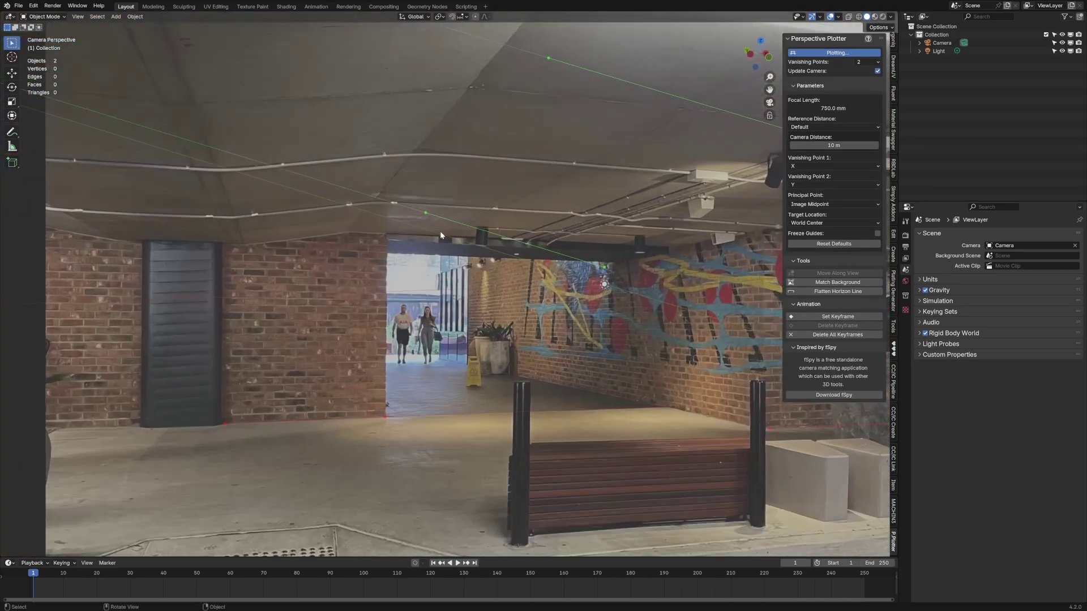
{"action": "middle_click_drag", "start_coordinate": [424, 231], "coordinate": [436, 303], "text": "shift"}
{"action": "left_click_drag", "start_coordinate": [438, 264], "coordinate": [192, 115]}
{"action": "left_click_drag", "start_coordinate": [619, 318], "coordinate": [255, 288]}
Step: Reposition both ends of the second green guide along the ceiling above the planter and the parked vehicle
{"action": "scroll", "coordinate": [436, 287], "scroll_direction": "down", "scroll_amount": 3}
{"action": "middle_click_drag", "start_coordinate": [651, 289], "coordinate": [401, 297], "text": "shift"}
{"action": "scroll", "coordinate": [404, 255], "scroll_direction": "up", "scroll_amount": 3}
{"action": "left_click_drag", "start_coordinate": [406, 209], "coordinate": [689, 241]}
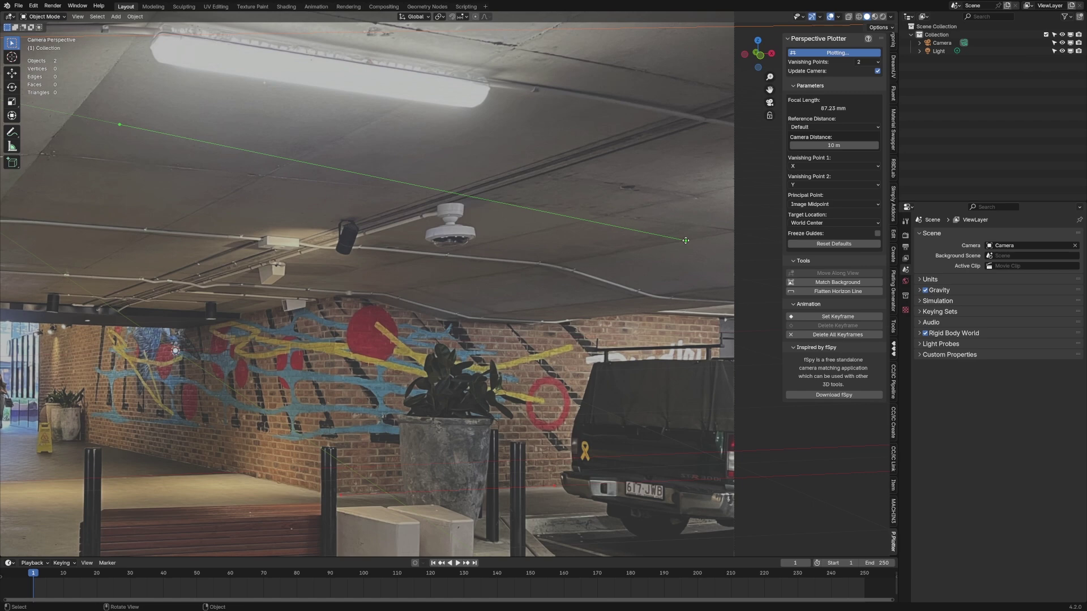
{"action": "left_click_drag", "start_coordinate": [119, 124], "coordinate": [415, 286]}
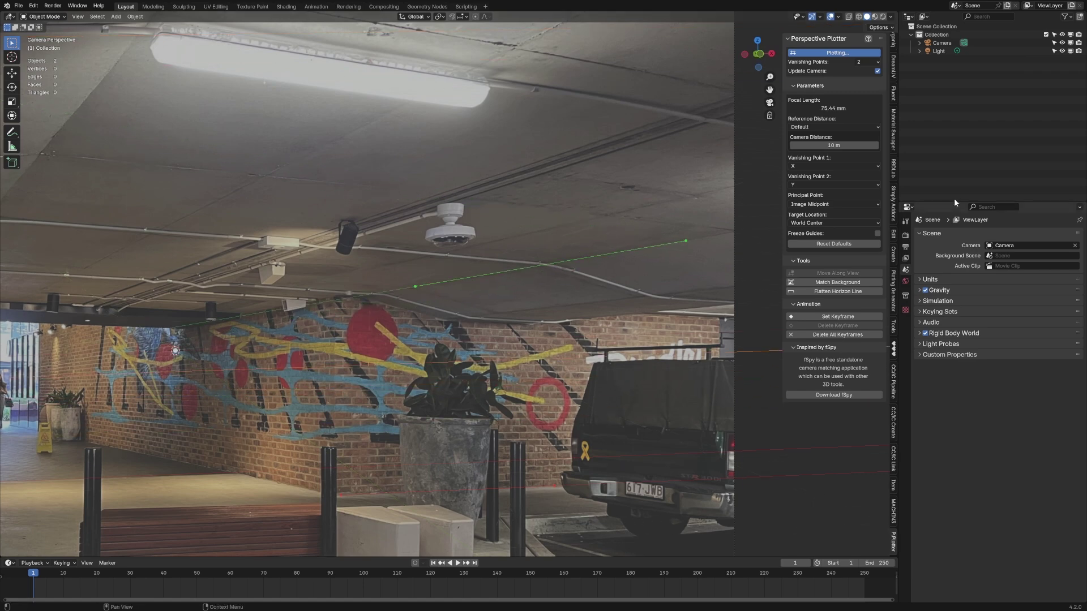
Step: Set the number of vanishing points to 3
{"action": "left_click", "coordinate": [869, 62]}
{"action": "scroll", "coordinate": [238, 470], "scroll_direction": "down", "scroll_amount": 2}
{"action": "middle_click_drag", "start_coordinate": [272, 407], "coordinate": [544, 373], "text": "shift"}
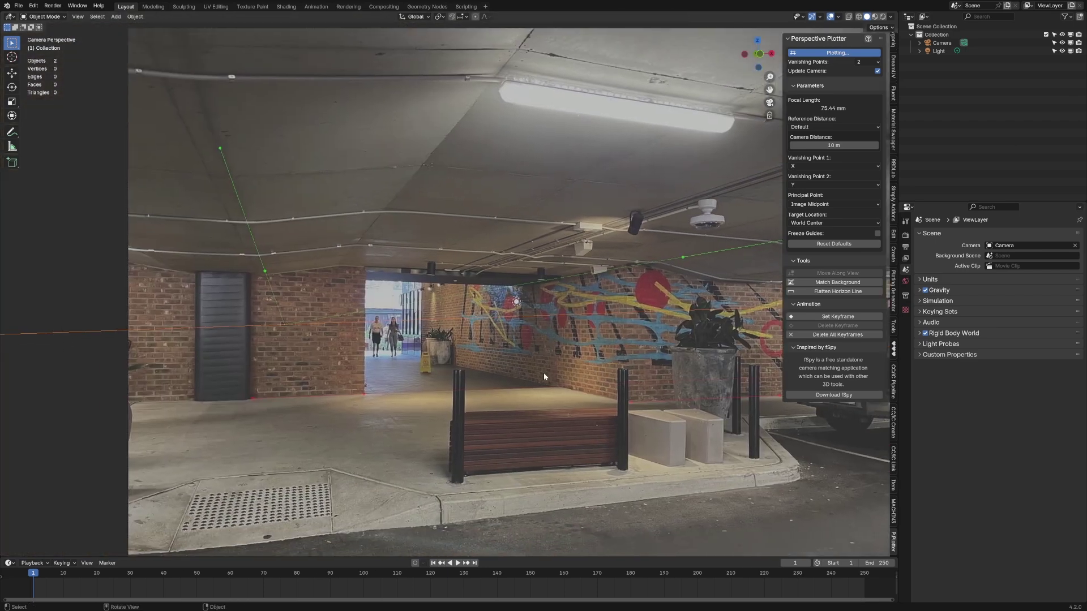
{"action": "left_click", "coordinate": [865, 88]}
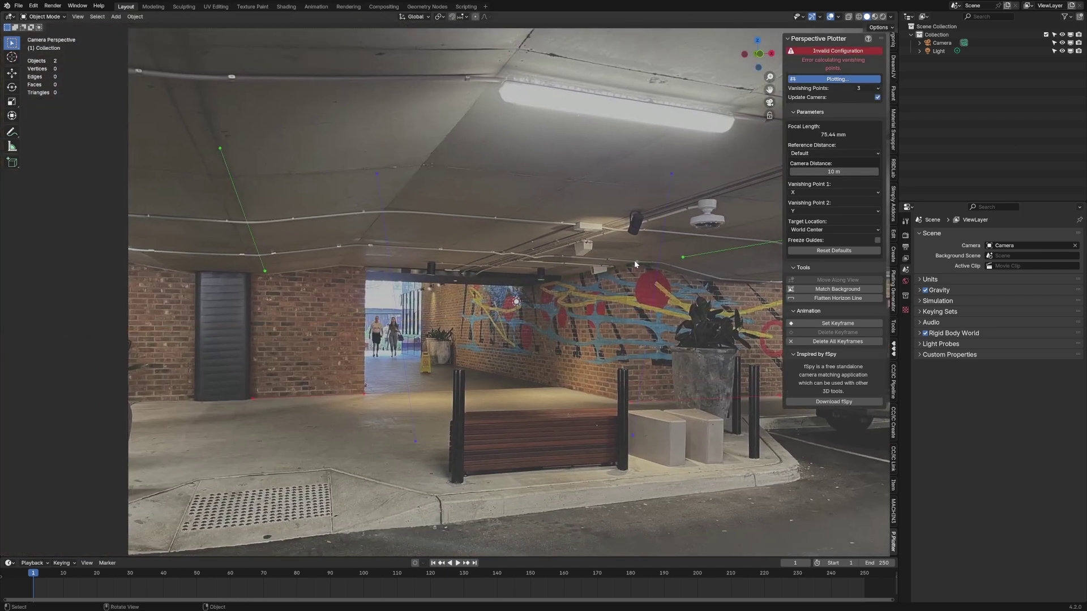
Step: Align the first blue guide with the left vertical edge of the bollard at the bench's near-left end, from base to top
{"action": "middle_click_drag", "start_coordinate": [545, 408], "coordinate": [320, 371], "text": "shift"}
{"action": "scroll", "coordinate": [321, 371], "scroll_direction": "down", "scroll_amount": 6}
{"action": "scroll", "coordinate": [271, 227], "scroll_direction": "up", "scroll_amount": 2}
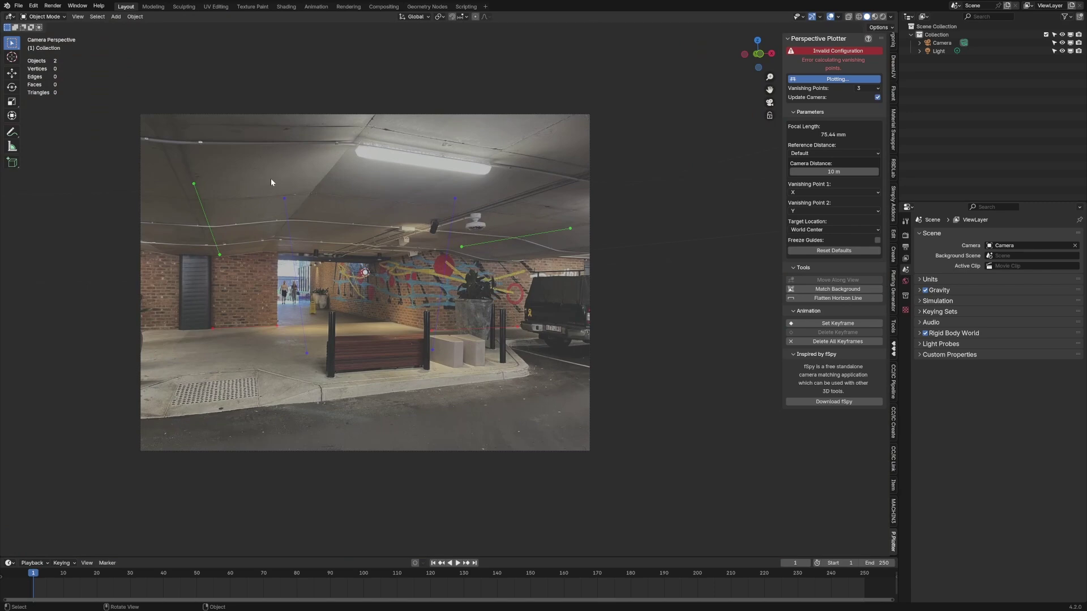
{"action": "left_click_drag", "start_coordinate": [285, 204], "coordinate": [324, 320]}
{"action": "scroll", "coordinate": [231, 398], "scroll_direction": "up", "scroll_amount": 4}
{"action": "scroll", "coordinate": [688, 210], "scroll_direction": "up", "scroll_amount": 4}
{"action": "middle_click_drag", "start_coordinate": [231, 398], "coordinate": [307, 357], "text": "shift"}
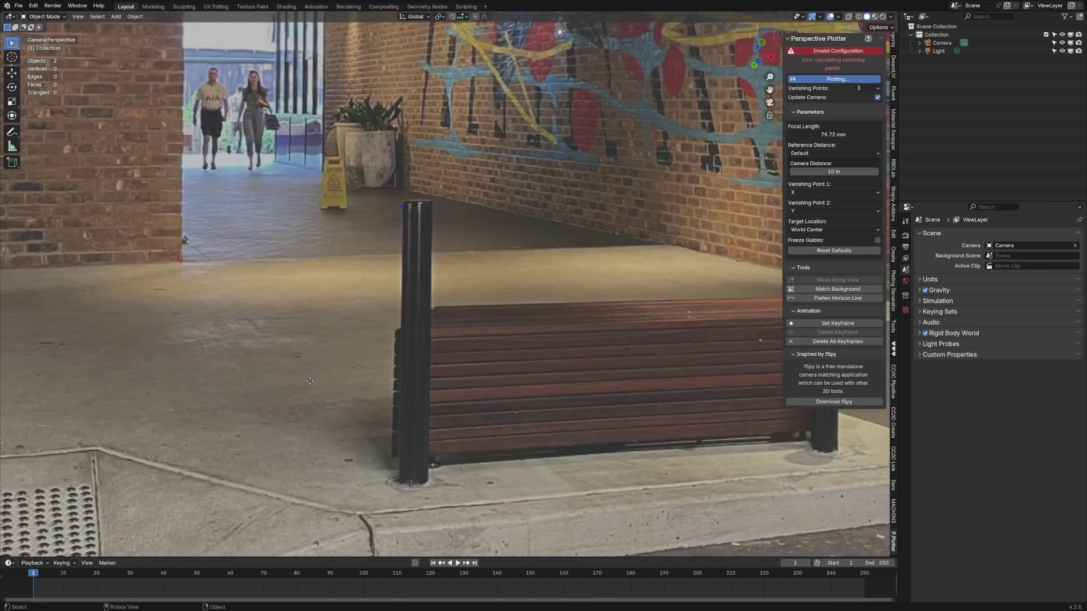
{"action": "left_click_drag", "start_coordinate": [310, 381], "coordinate": [399, 477]}
{"action": "scroll", "coordinate": [422, 264], "scroll_direction": "up", "scroll_amount": 4}
{"action": "middle_click_drag", "start_coordinate": [422, 162], "coordinate": [473, 313], "text": "shift"}
{"action": "scroll", "coordinate": [473, 314], "scroll_direction": "up", "scroll_amount": 4}
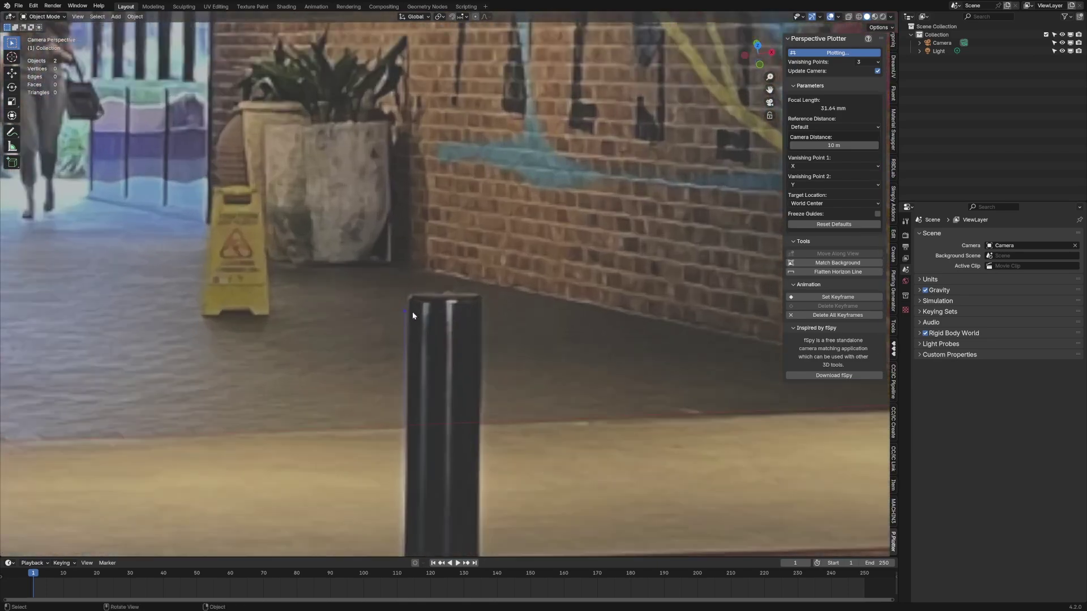
{"action": "left_click_drag", "start_coordinate": [404, 312], "coordinate": [407, 308]}
Step: Align the second blue guide with the left vertical edge of the front bollard beyond the concrete blocks, from top to base
{"action": "scroll", "coordinate": [416, 311], "scroll_direction": "down", "scroll_amount": 5}
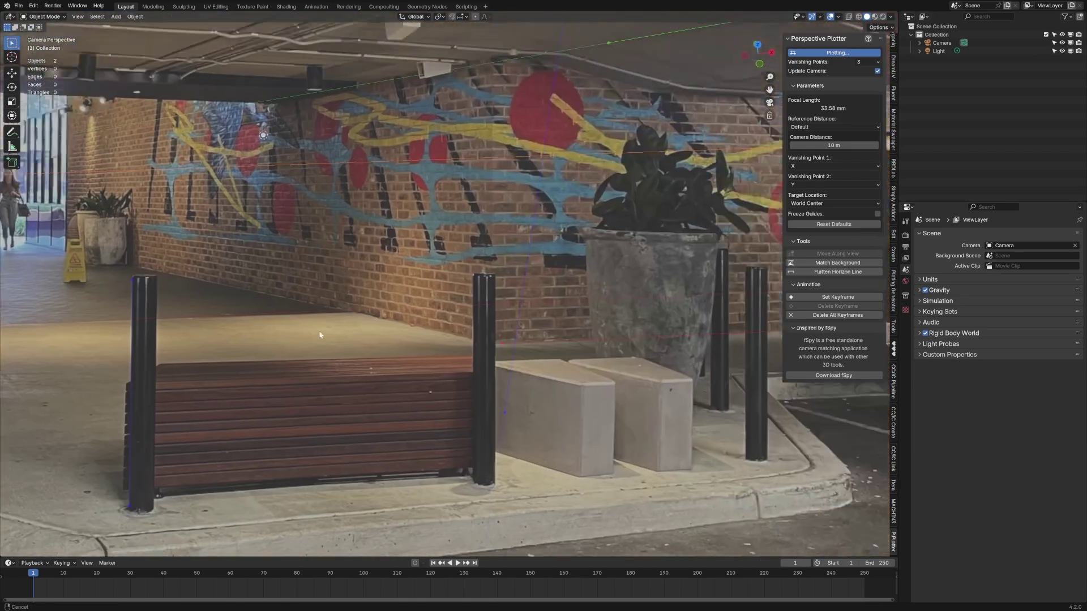
{"action": "scroll", "coordinate": [345, 283], "scroll_direction": "up", "scroll_amount": 2}
{"action": "scroll", "coordinate": [449, 80], "scroll_direction": "down", "scroll_amount": 3}
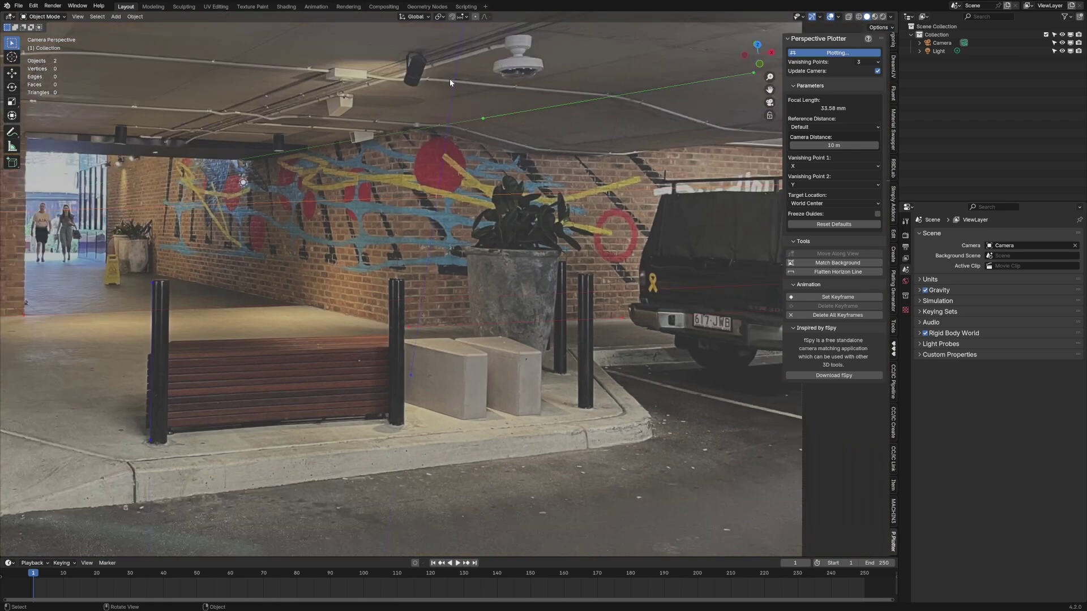
{"action": "scroll", "coordinate": [453, 73], "scroll_direction": "down", "scroll_amount": 2}
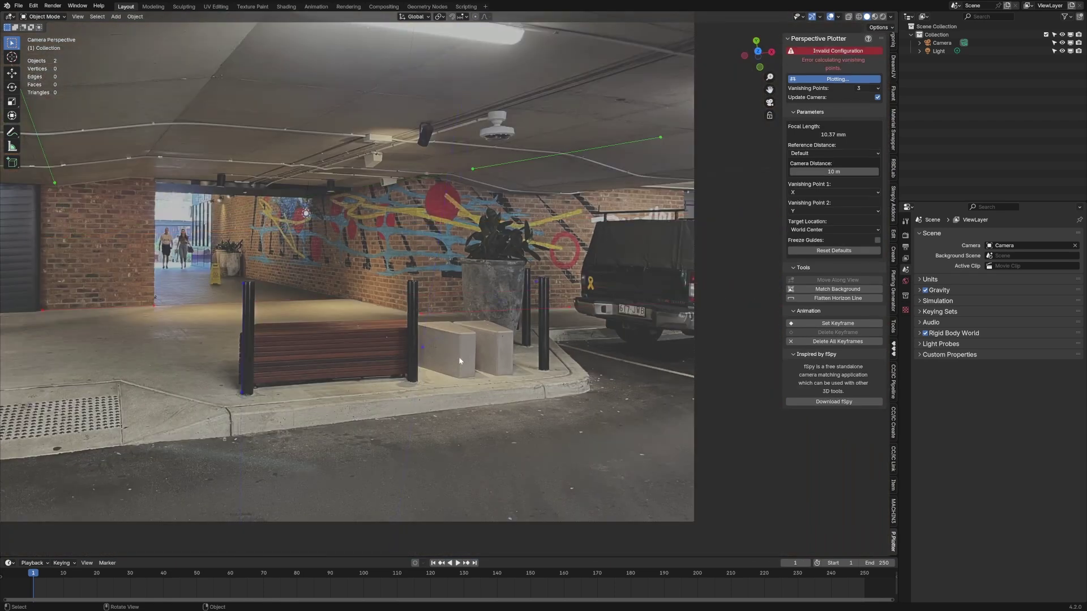
{"action": "left_click_drag", "start_coordinate": [417, 355], "coordinate": [536, 366]}
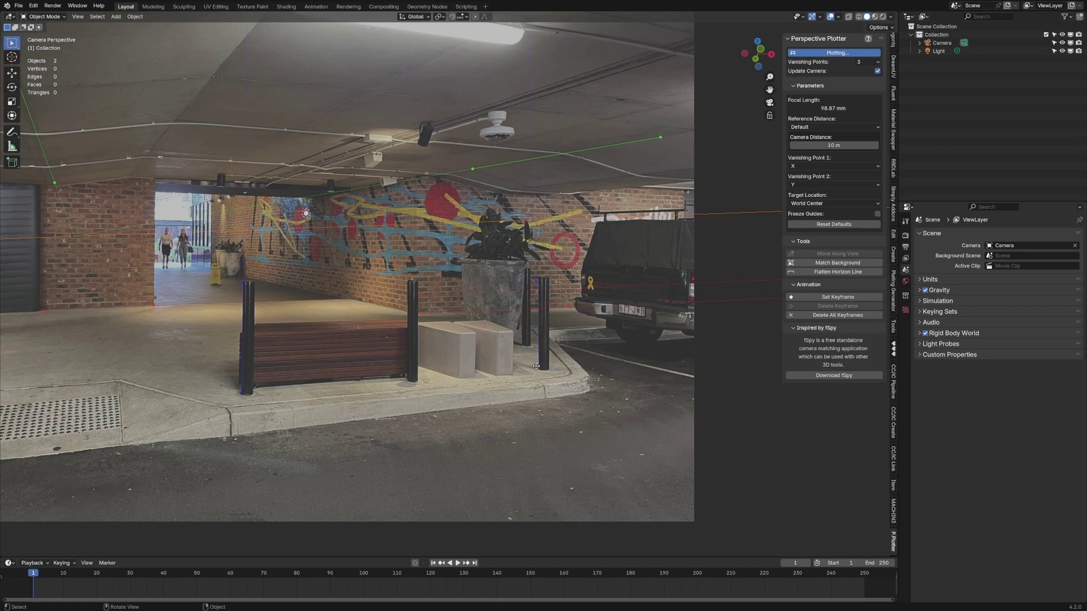
{"action": "scroll", "coordinate": [475, 351], "scroll_direction": "up", "scroll_amount": 10}
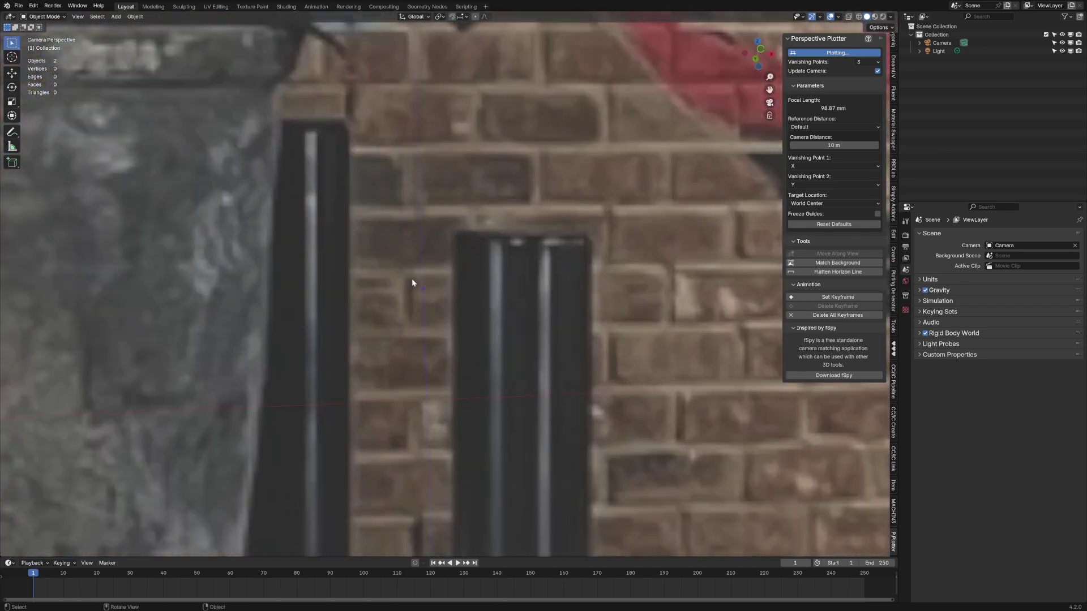
{"action": "left_click_drag", "start_coordinate": [421, 291], "coordinate": [457, 327]}
{"action": "middle_click_drag", "start_coordinate": [458, 323], "coordinate": [478, 342], "text": "shift"}
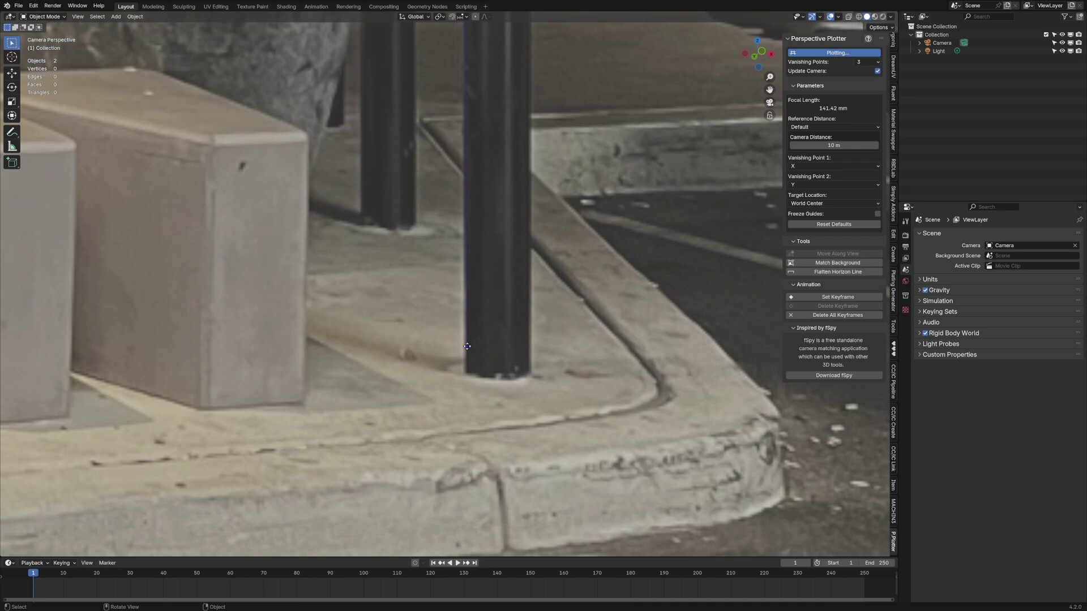
{"action": "left_click_drag", "start_coordinate": [467, 346], "coordinate": [467, 363]}
{"action": "scroll", "coordinate": [444, 329], "scroll_direction": "down", "scroll_amount": 10}
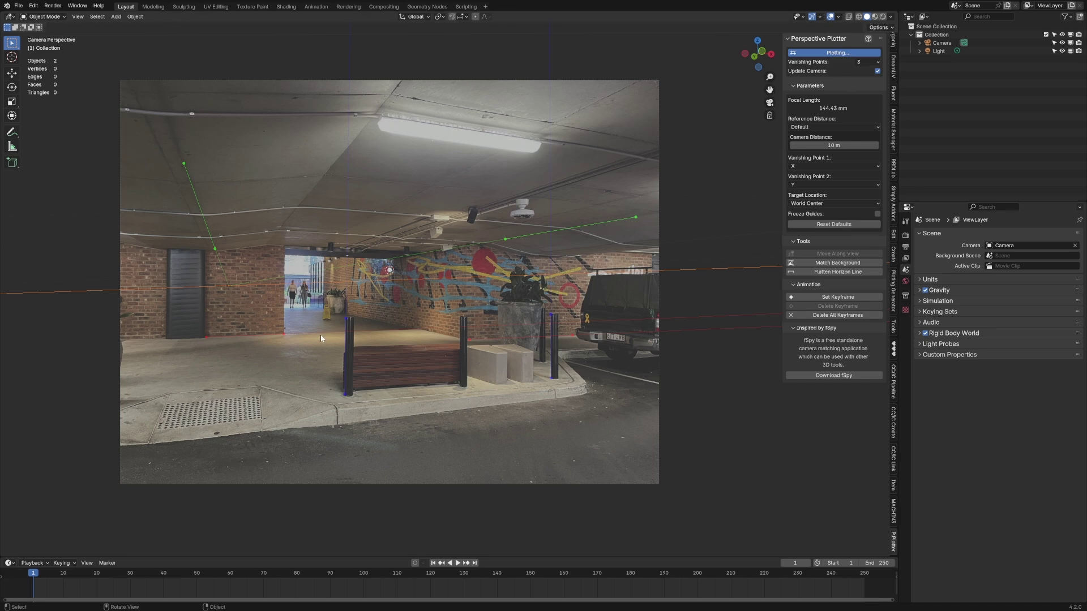
Step: Add a plane mesh to the scene to test the matched perspective
{"action": "key", "text": "shift+a"}
{"action": "mouse_move", "coordinate": [319, 336]}
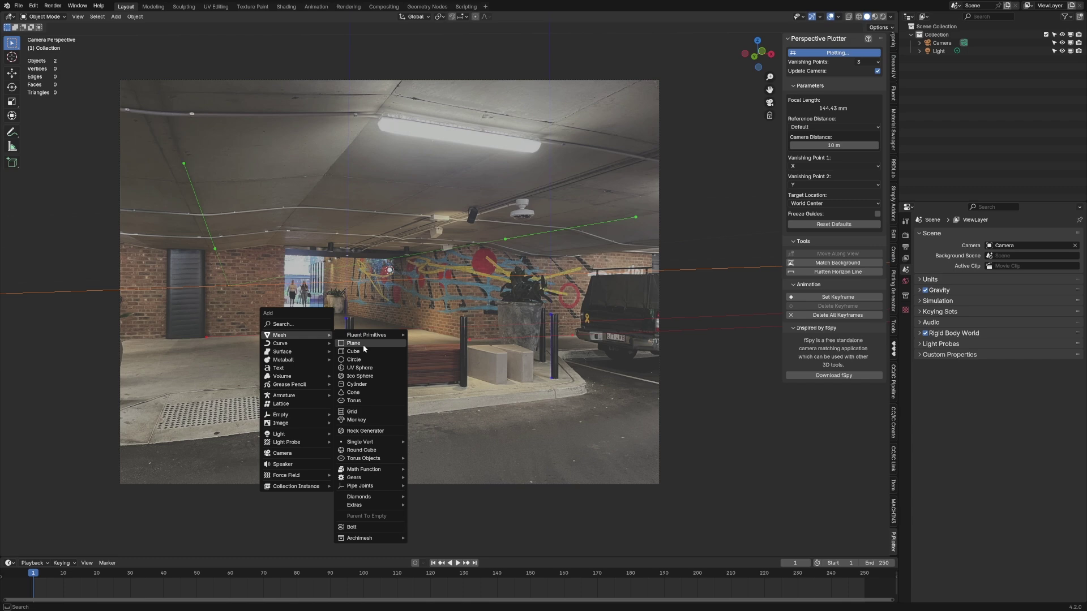
{"action": "left_click", "coordinate": [362, 344]}
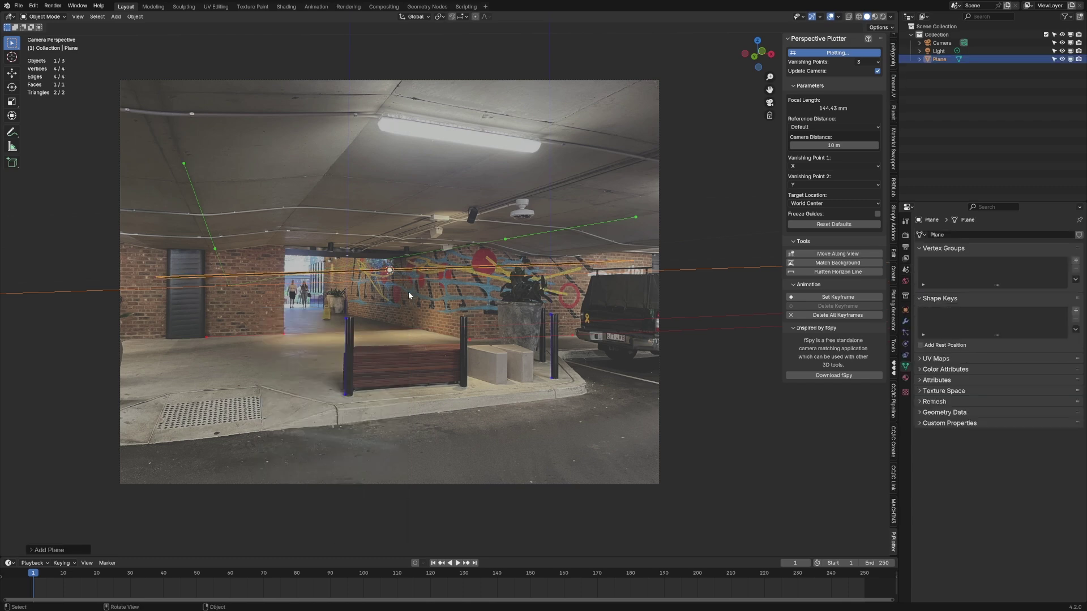
Step: Select the camera and move it up about 0.92 m along Z
{"action": "left_click", "coordinate": [432, 484]}
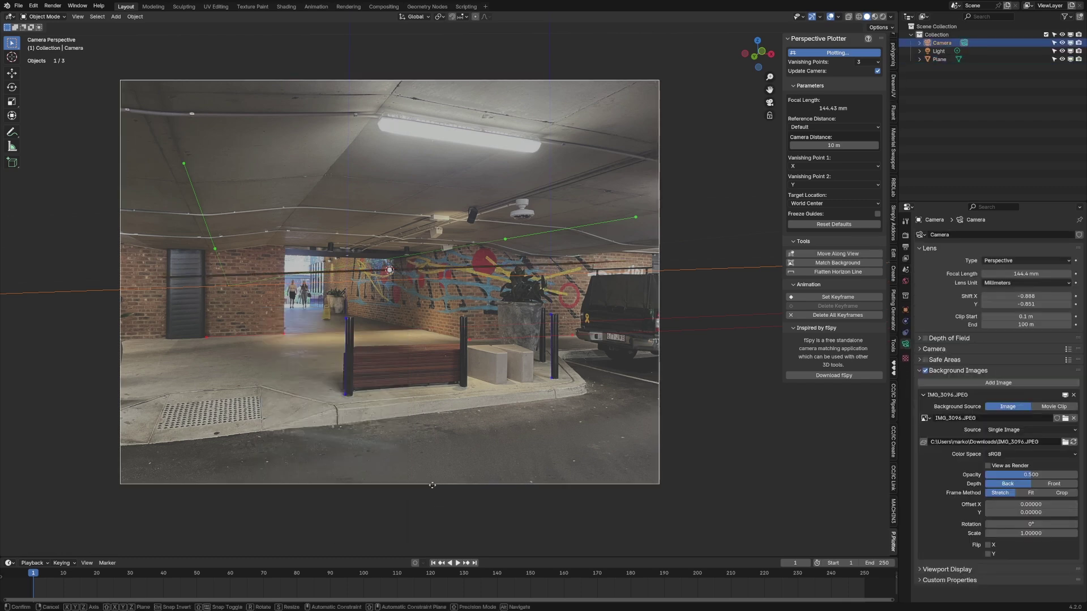
{"action": "key", "text": "g"}
{"action": "key", "text": "z"}
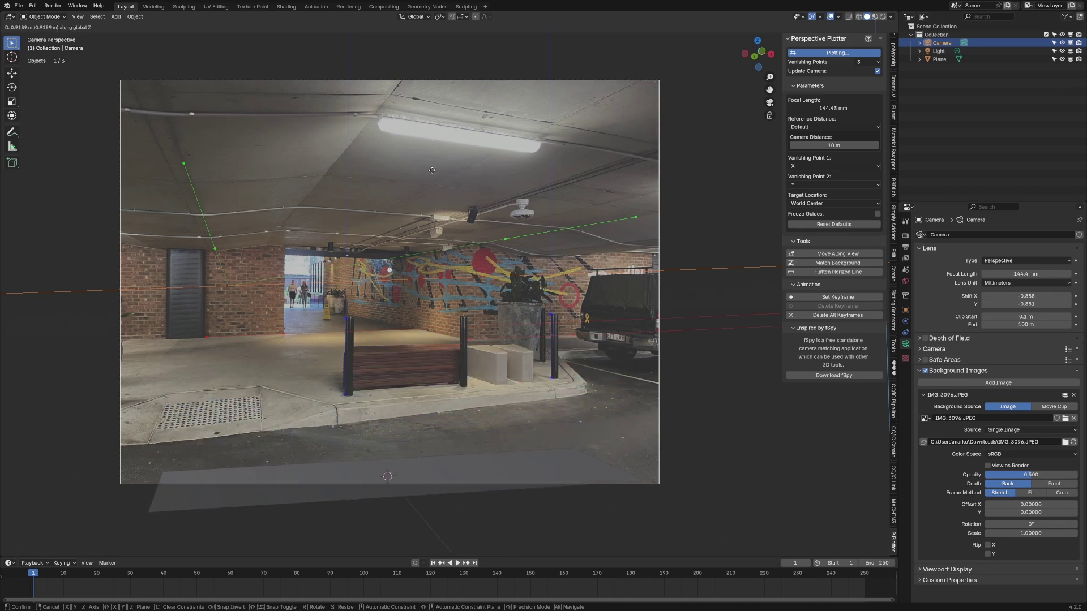
{"action": "left_click", "coordinate": [490, 236]}
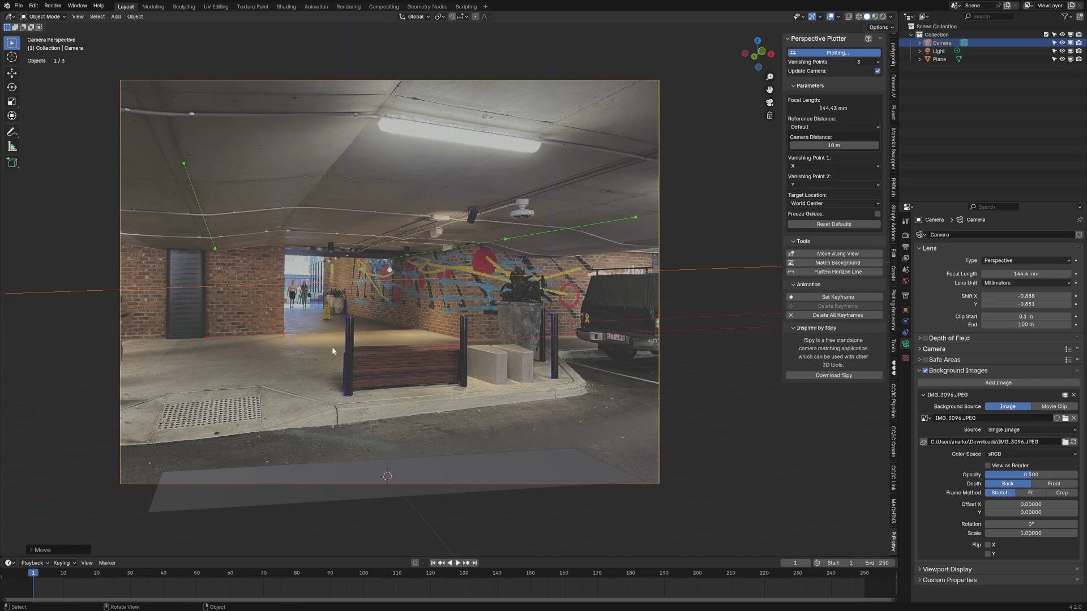
Step: Set the number of vanishing points to 2
{"action": "scroll", "coordinate": [332, 351], "scroll_direction": "up", "scroll_amount": 2}
{"action": "left_click", "coordinate": [871, 62]}
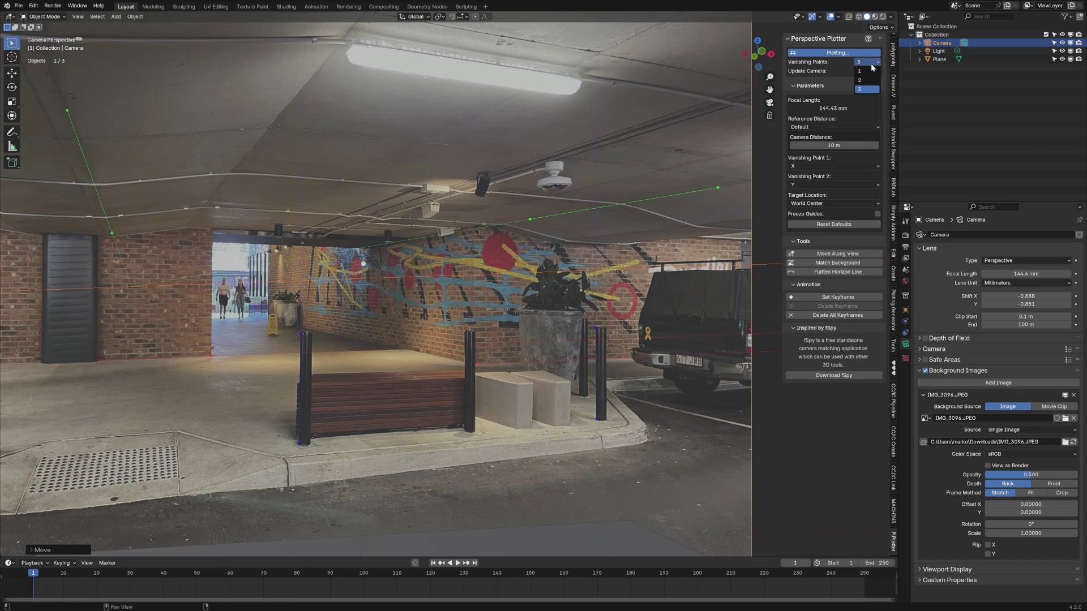
{"action": "left_click", "coordinate": [865, 77]}
Step: Move the camera up along the Z axis with the two-point perspective setup
{"action": "scroll", "coordinate": [307, 376], "scroll_direction": "down", "scroll_amount": 3}
{"action": "key", "text": "g"}
{"action": "key", "text": "z"}
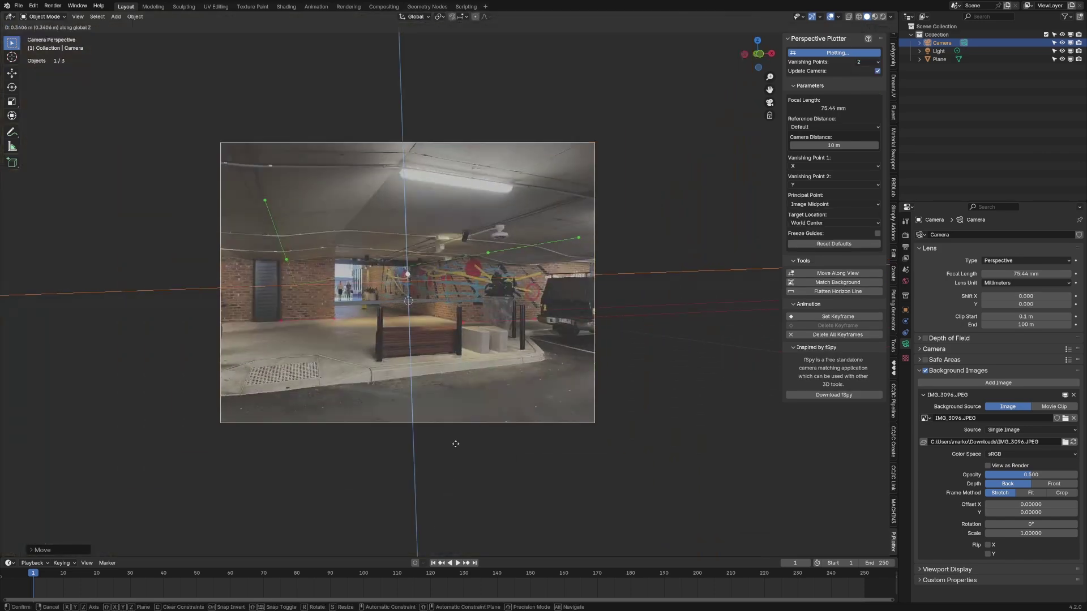
{"action": "left_click", "coordinate": [424, 385]}
Step: Reposition the red guide at the brick wall's base along the wall's upper part beside the dark door, and raise the camera about 1.5 m along Z
{"action": "middle_click_drag", "start_coordinate": [343, 348], "coordinate": [397, 368], "text": "shift"}
{"action": "scroll", "coordinate": [398, 368], "scroll_direction": "up", "scroll_amount": 5}
{"action": "middle_click_drag", "start_coordinate": [411, 407], "coordinate": [430, 398], "text": "shift"}
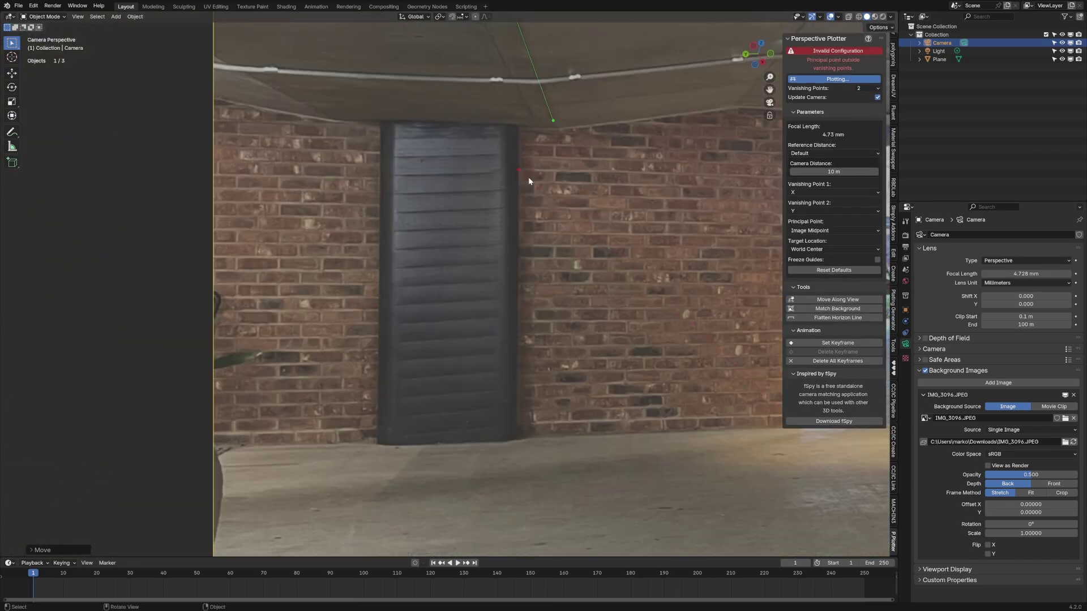
{"action": "middle_click_drag", "start_coordinate": [751, 445], "coordinate": [558, 482], "text": "shift"}
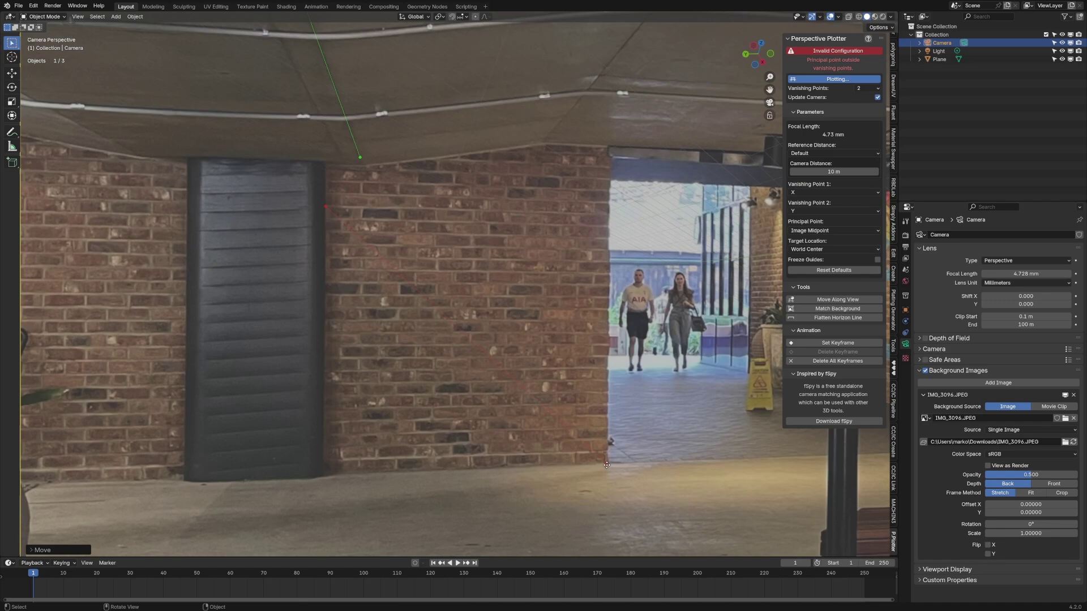
{"action": "left_click_drag", "start_coordinate": [607, 465], "coordinate": [615, 219]}
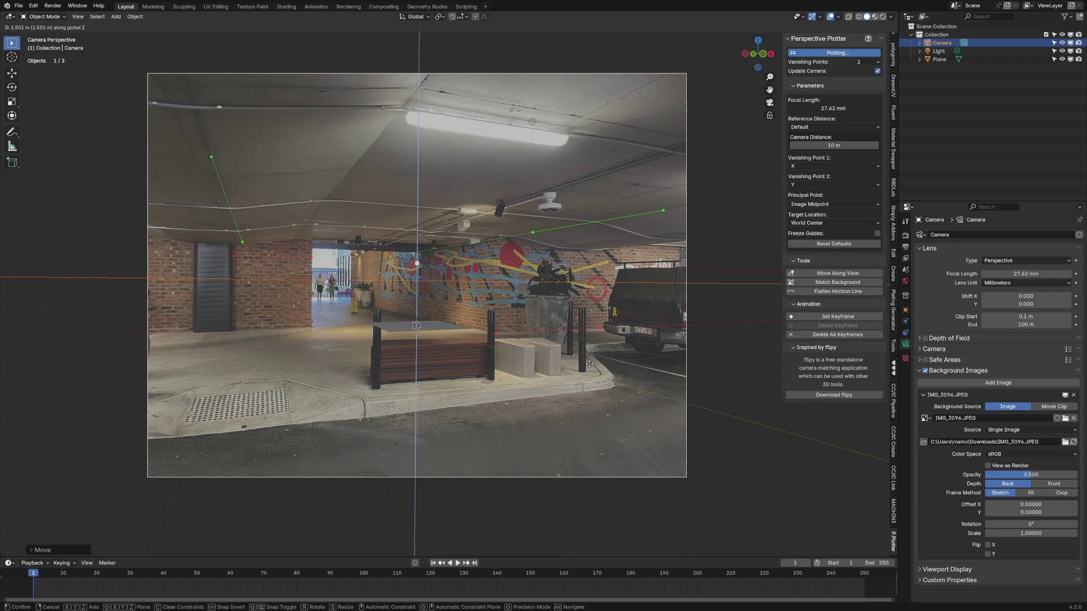
{"action": "left_click", "coordinate": [589, 364]}
Step: Edit the plane and move its whole mesh about 0.74 m in negative Y, over the bench
{"action": "left_click", "coordinate": [433, 331]}
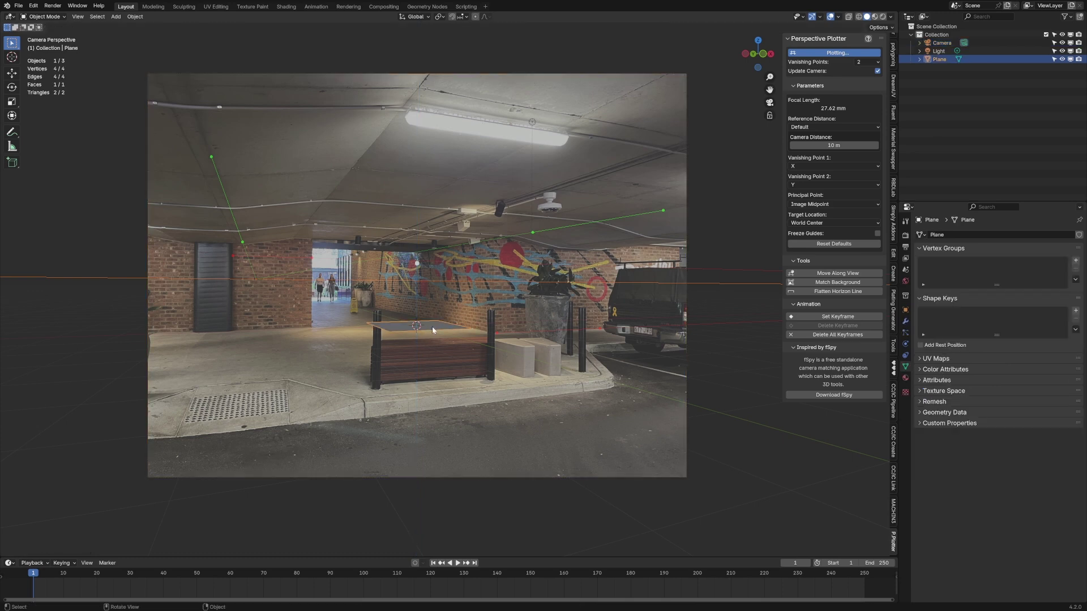
{"action": "scroll", "coordinate": [433, 331], "scroll_direction": "up", "scroll_amount": 2}
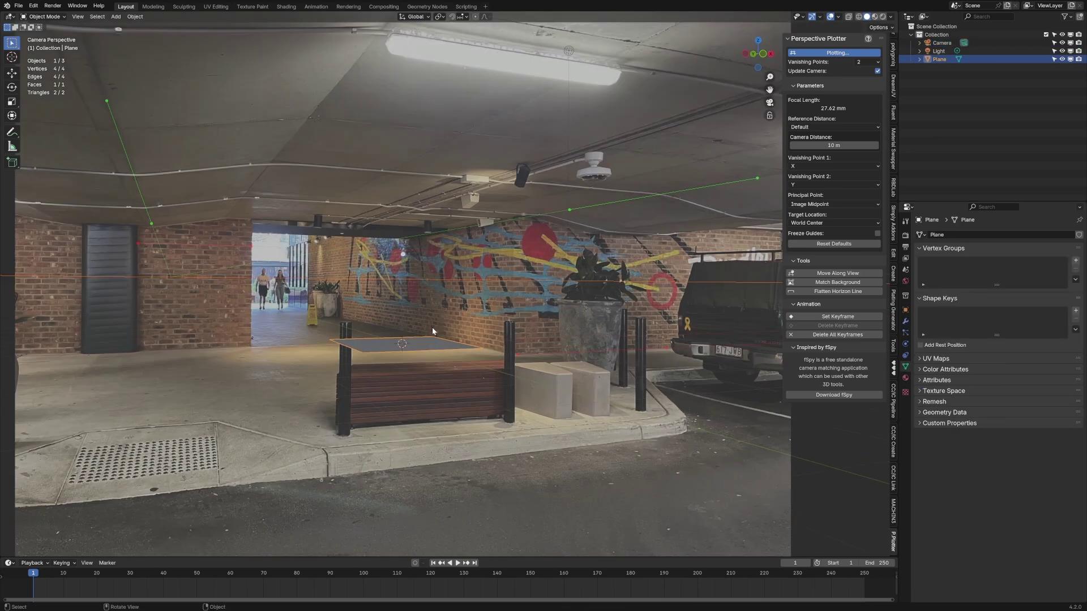
{"action": "key", "text": "Tab"}
{"action": "scroll", "coordinate": [433, 331], "scroll_direction": "up", "scroll_amount": 1}
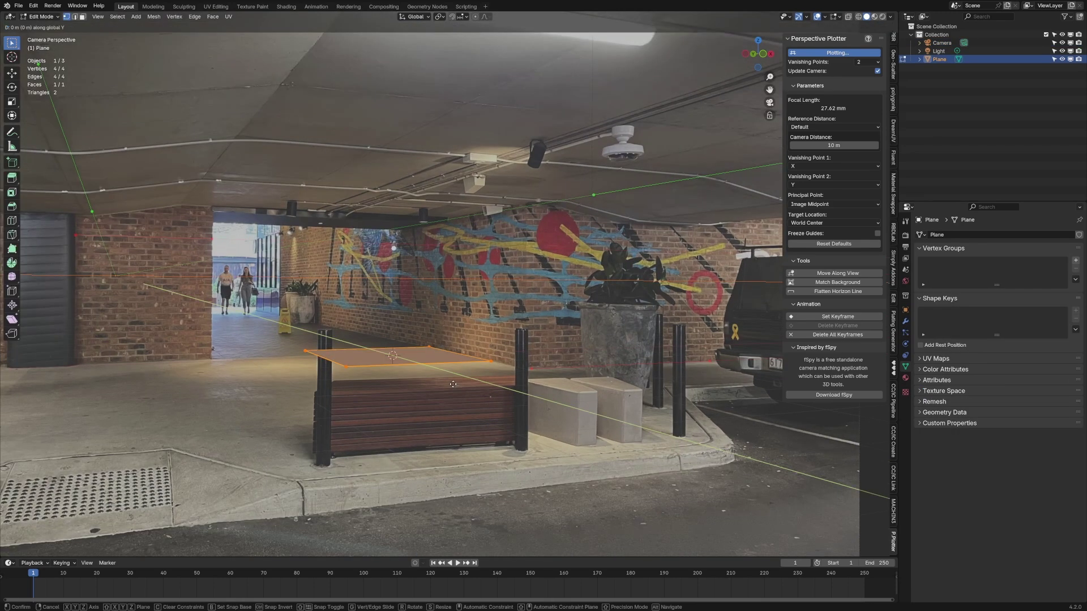
{"action": "key", "text": "g"}
{"action": "key", "text": "y"}
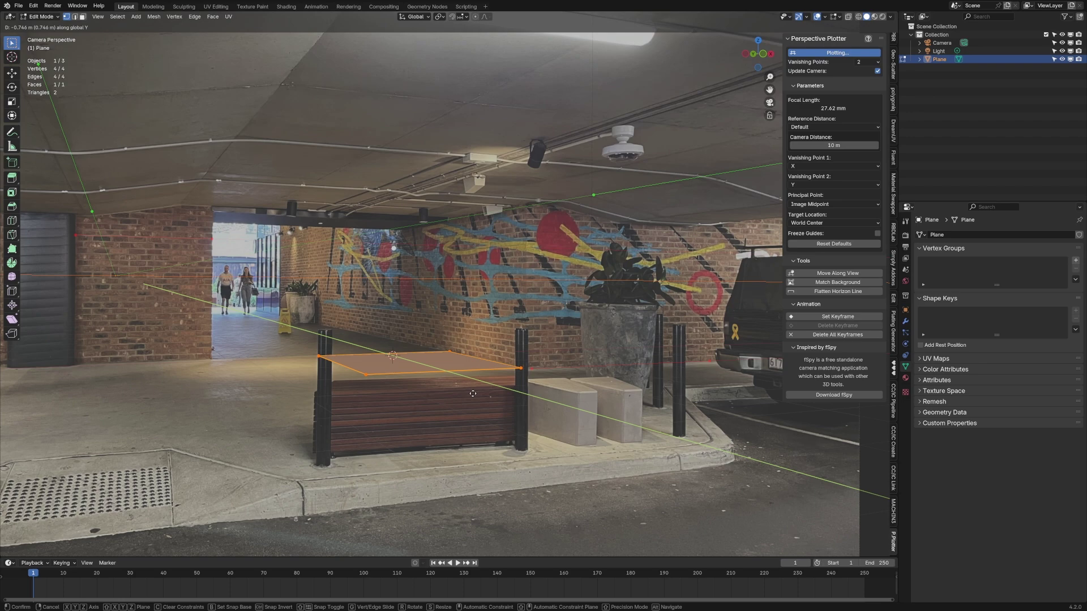
{"action": "left_click", "coordinate": [475, 393]}
Step: Extrude the plane's edge on the mural side about 2 m up along Z to form a wall
{"action": "scroll", "coordinate": [474, 394], "scroll_direction": "up", "scroll_amount": 3}
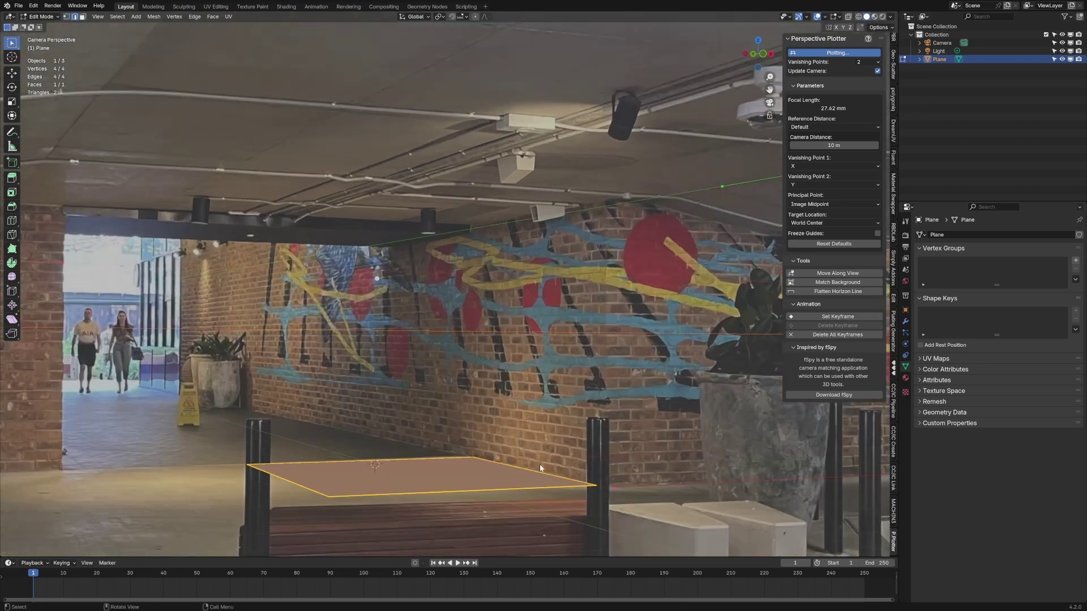
{"action": "left_click", "coordinate": [540, 468]}
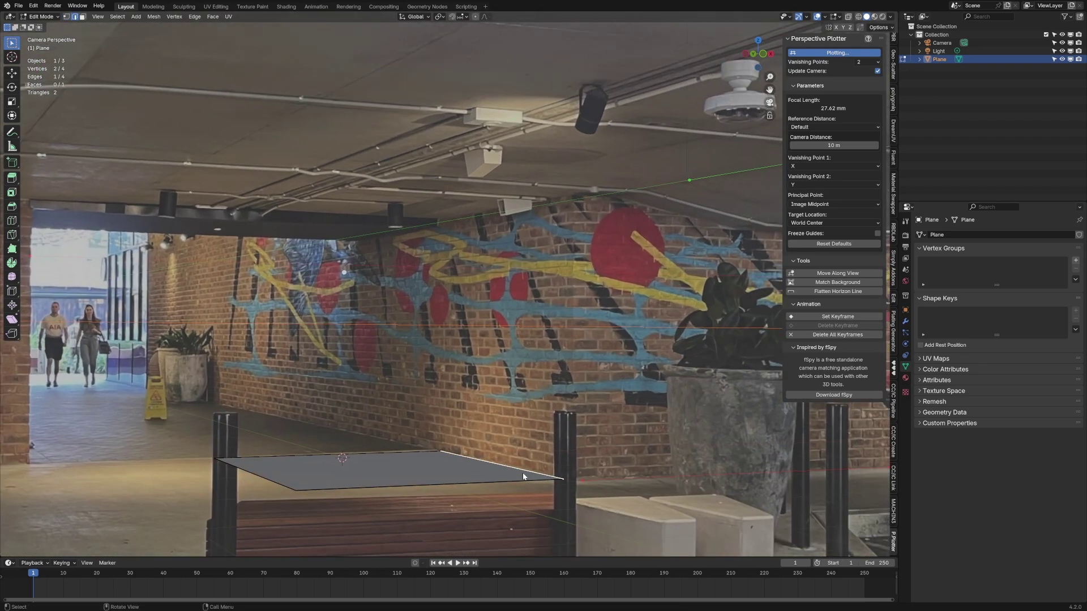
{"action": "key", "text": "e"}
{"action": "key", "text": "z"}
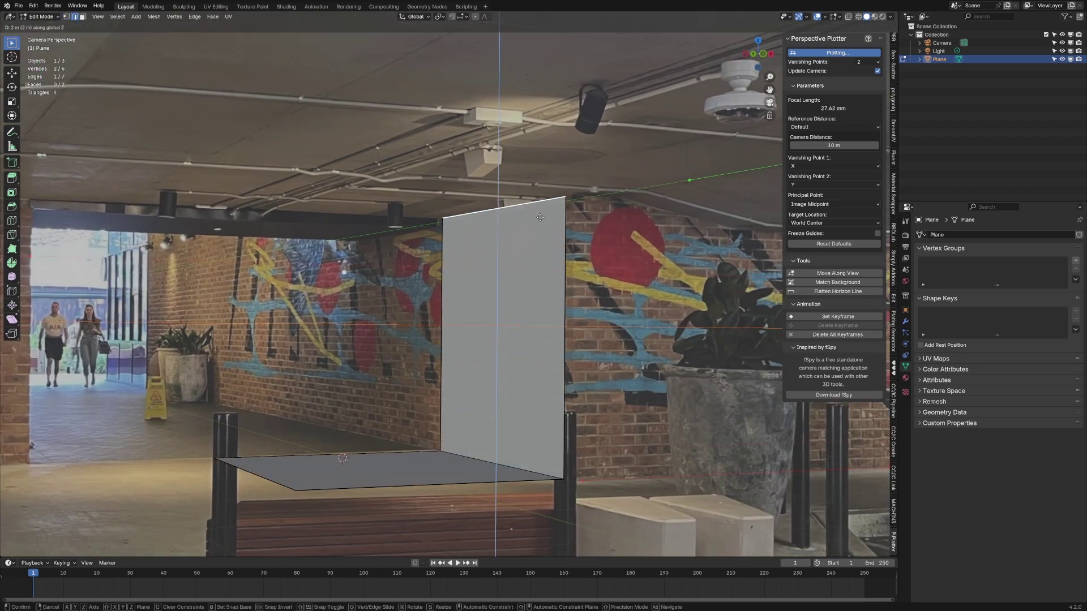
{"action": "left_click", "coordinate": [538, 216]}
Step: Select the wall's near vertical edge with the floor's front edge and move them about 0.1 m in negative Y, to the bollard
{"action": "left_click", "coordinate": [566, 381], "text": "alt"}
{"action": "middle_click_drag", "start_coordinate": [562, 383], "coordinate": [519, 416], "text": "shift"}
{"action": "scroll", "coordinate": [589, 250], "scroll_direction": "up", "scroll_amount": 3}
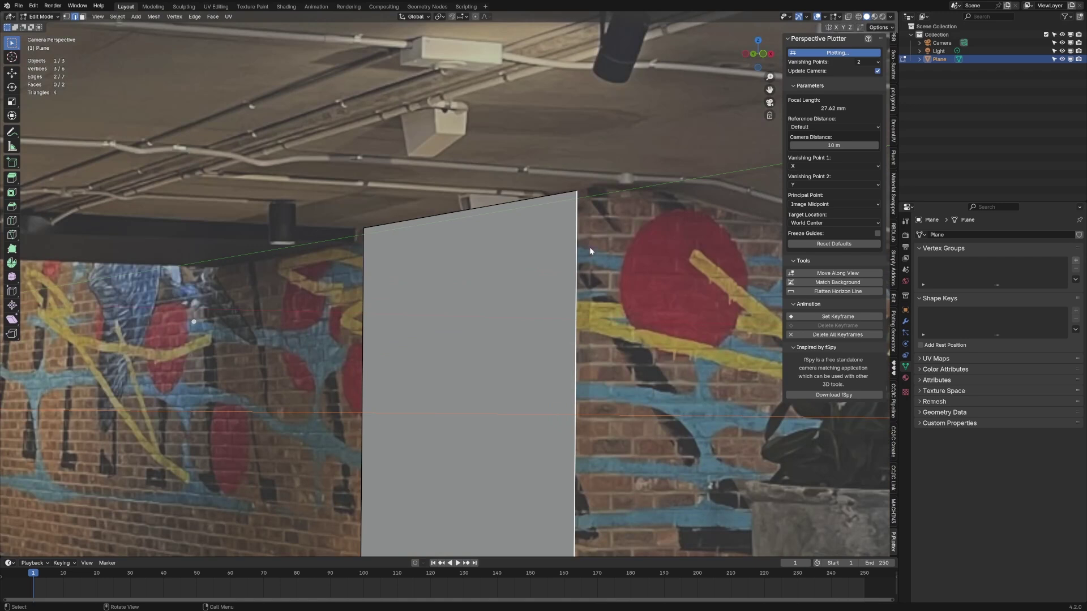
{"action": "middle_click_drag", "start_coordinate": [593, 405], "coordinate": [541, 250], "text": "shift"}
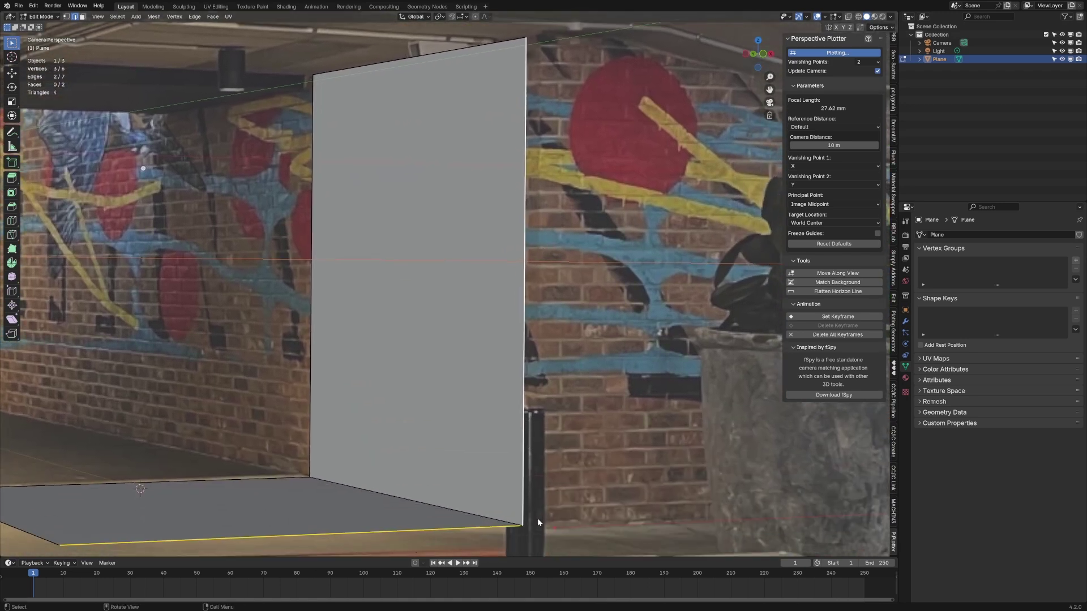
{"action": "key", "text": "g"}
{"action": "key", "text": "y"}
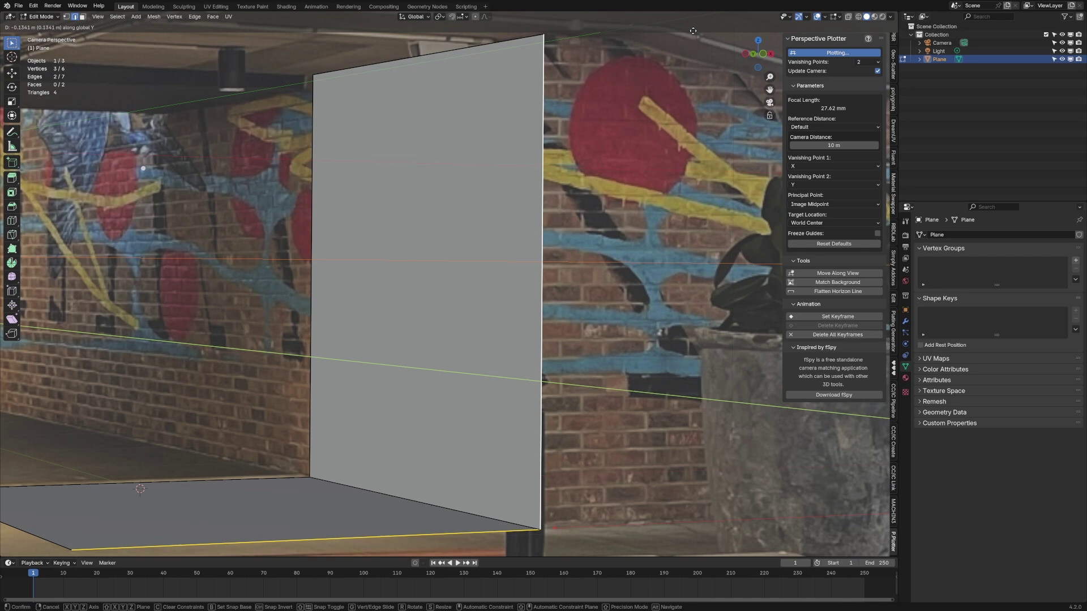
{"action": "left_click", "coordinate": [534, 312]}
{"action": "scroll", "coordinate": [534, 312], "scroll_direction": "down", "scroll_amount": 5}
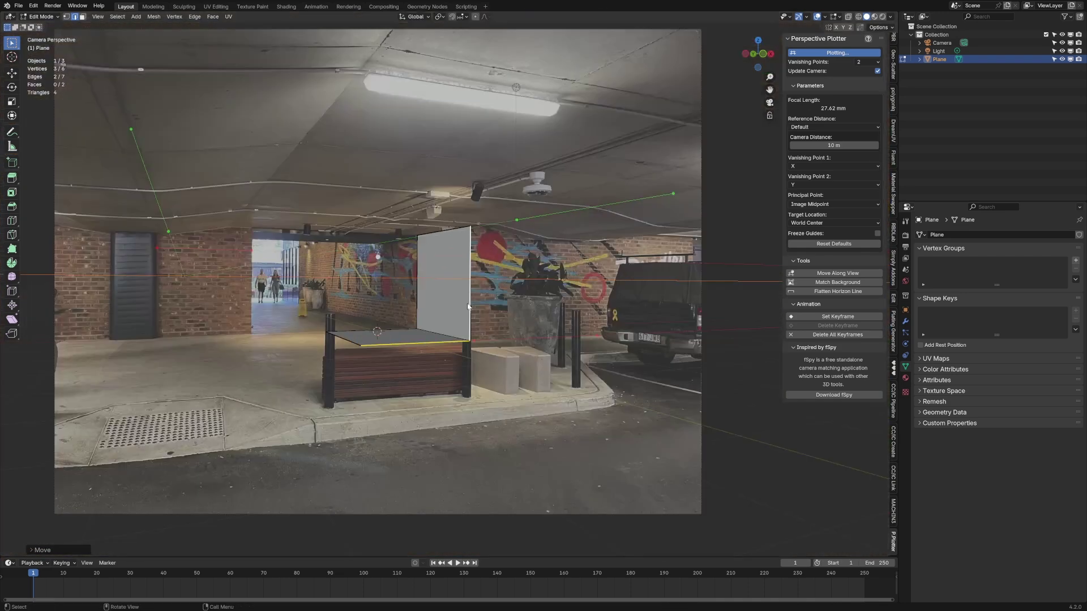
Step: Check the floor and wall faces in 3D, select the floor's edge opposite the wall, and return to the camera view
{"action": "middle_click_drag", "start_coordinate": [467, 306], "coordinate": [586, 310]}
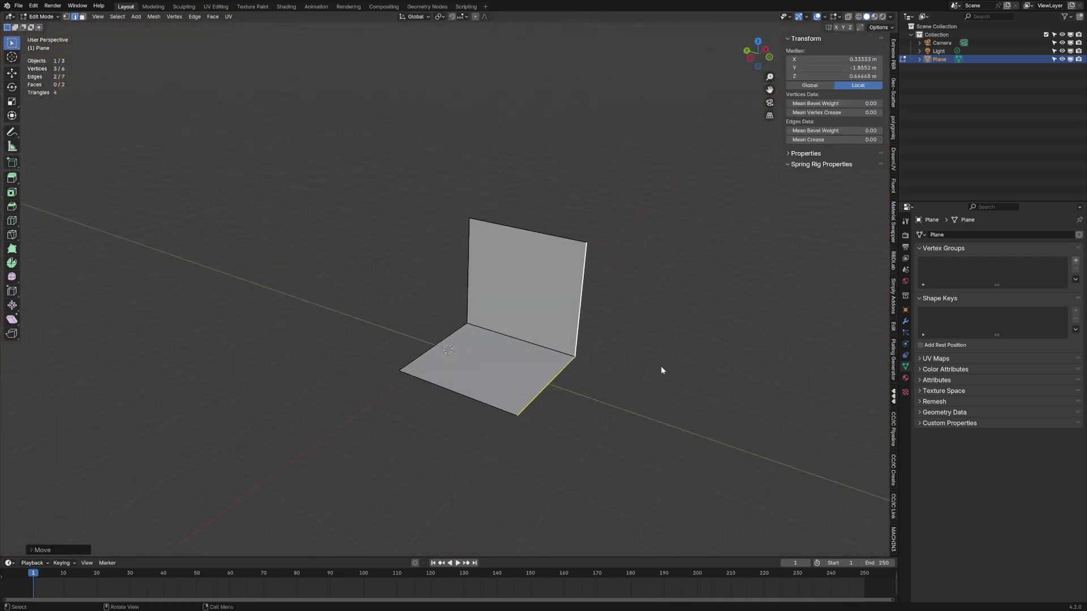
{"action": "middle_click_drag", "start_coordinate": [661, 370], "coordinate": [632, 351]}
{"action": "left_click", "coordinate": [434, 400]}
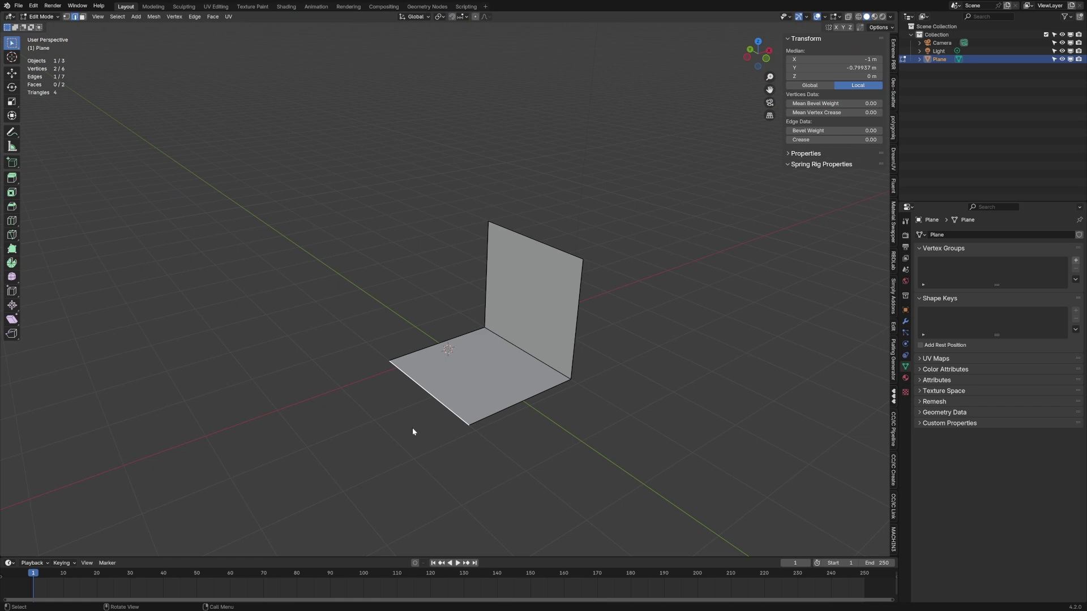
{"action": "key", "text": "KP_0"}
Step: Add a scaled-down cube at the base of the dark door, raise it along Z, and remove it again
{"action": "middle_click_drag", "start_coordinate": [146, 380], "coordinate": [245, 330], "text": "shift"}
{"action": "key", "text": "shift+a"}
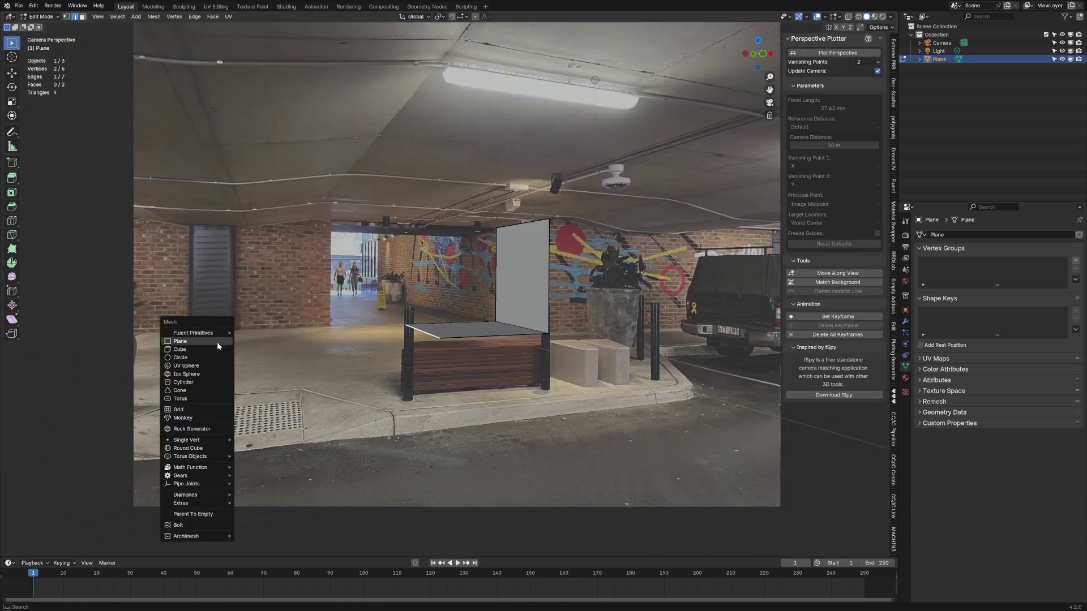
{"action": "left_click", "coordinate": [216, 342]}
{"action": "key", "text": "s"}
{"action": "left_click", "coordinate": [261, 340]}
{"action": "key", "text": "g"}
{"action": "key", "text": "z"}
{"action": "left_click", "coordinate": [228, 281]}
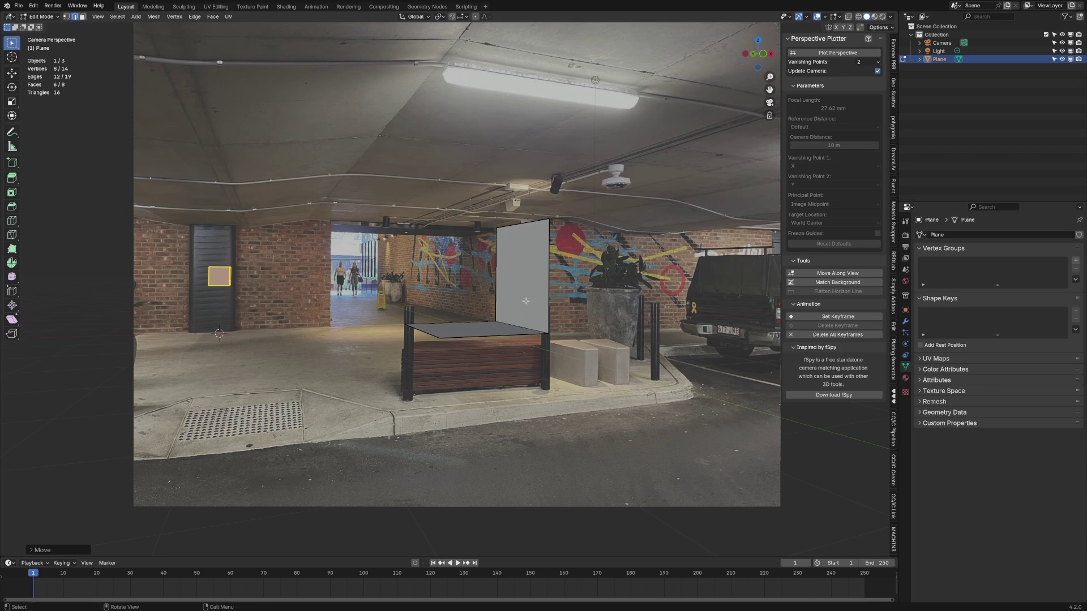
{"action": "key", "text": "x"}
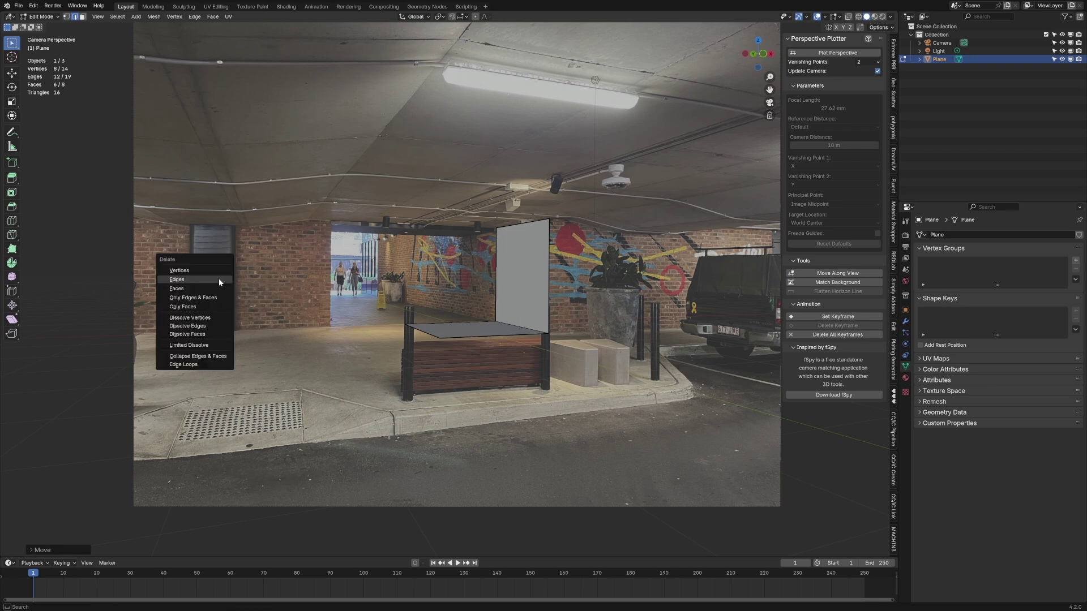
{"action": "left_click", "coordinate": [213, 275]}
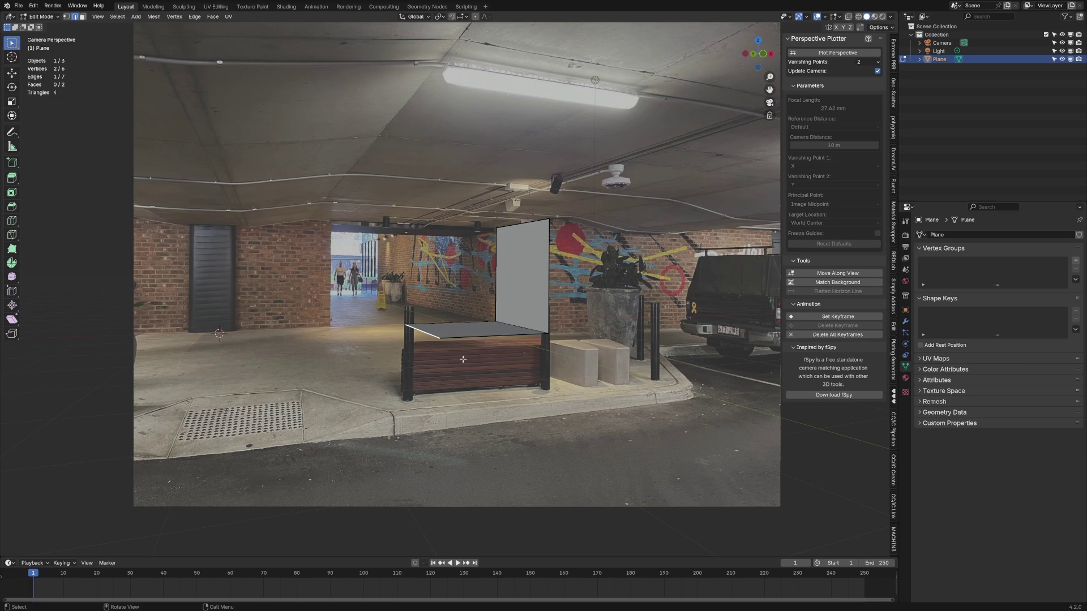
Step: Move the floor's selected end edge about 5.9 m in negative X, past the photo's edge
{"action": "key", "text": "g"}
{"action": "key", "text": "x"}
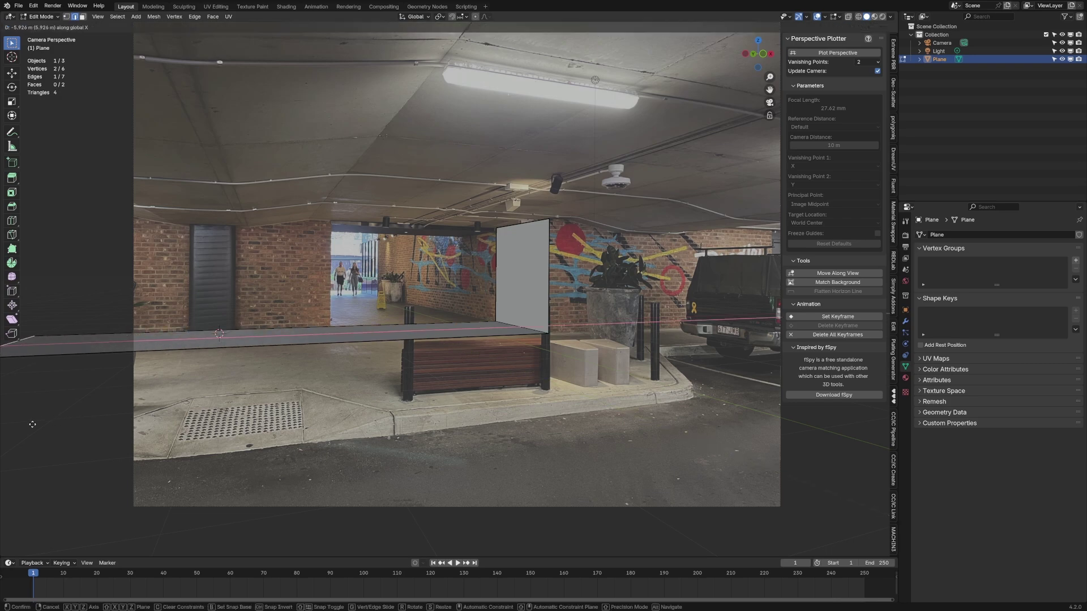
{"action": "left_click", "coordinate": [32, 424]}
Step: Select the floor's back edge loop and move it along Y to the base of the brick wall
{"action": "scroll", "coordinate": [647, 406], "scroll_direction": "up", "scroll_amount": 4}
{"action": "middle_click_drag", "start_coordinate": [450, 396], "coordinate": [468, 293], "text": "shift"}
{"action": "scroll", "coordinate": [416, 278], "scroll_direction": "up", "scroll_amount": 1}
{"action": "left_click", "coordinate": [417, 265], "text": "alt"}
{"action": "key", "text": "KP_0"}
{"action": "key", "text": "KP_0"}
{"action": "key", "text": "g"}
{"action": "key", "text": "y"}
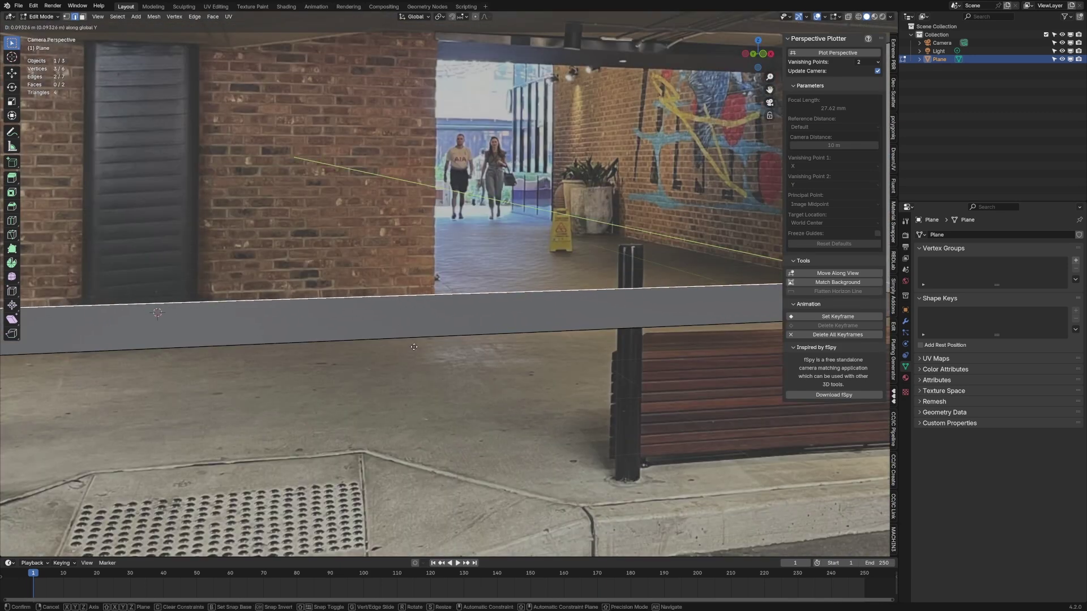
{"action": "left_click", "coordinate": [388, 331]}
Step: Show the mesh as wireframe and add a loop cut across the floor at the brick wall's corner beside the passage
{"action": "middle_click_drag", "start_coordinate": [388, 331], "coordinate": [644, 339], "text": "shift"}
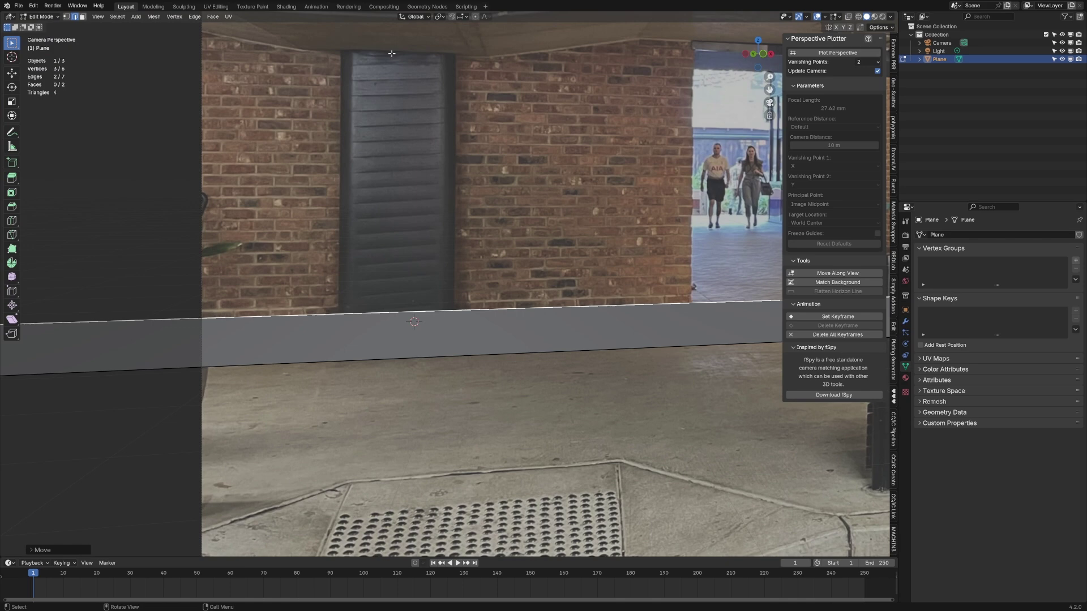
{"action": "key", "text": "shift+z"}
{"action": "scroll", "coordinate": [310, 309], "scroll_direction": "up", "scroll_amount": 1}
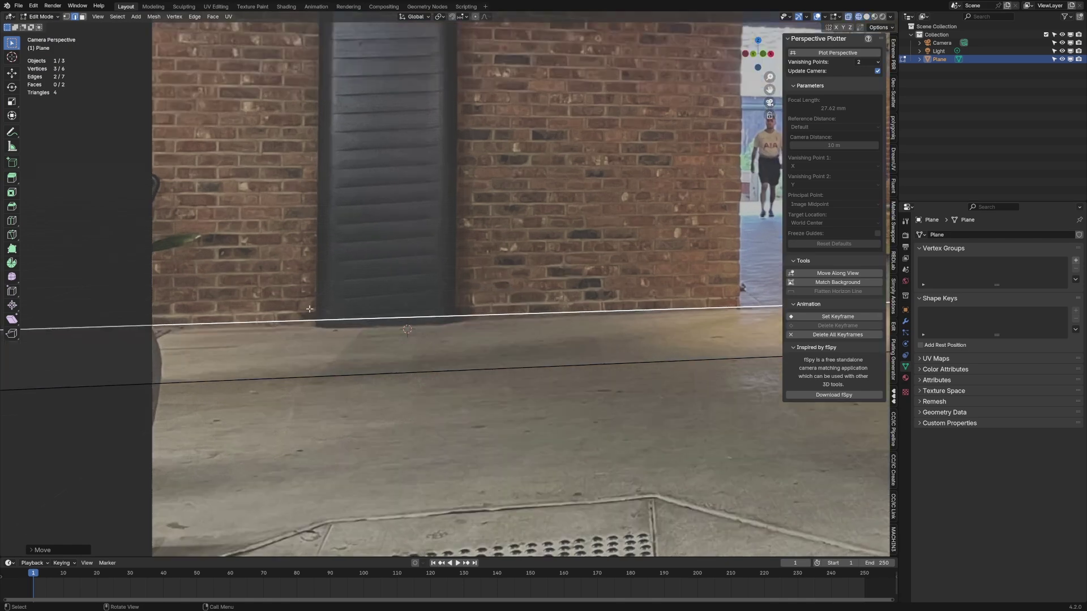
{"action": "middle_click_drag", "start_coordinate": [346, 337], "coordinate": [87, 358], "text": "shift"}
{"action": "key", "text": "ctrl+r"}
{"action": "left_click", "coordinate": [580, 334]}
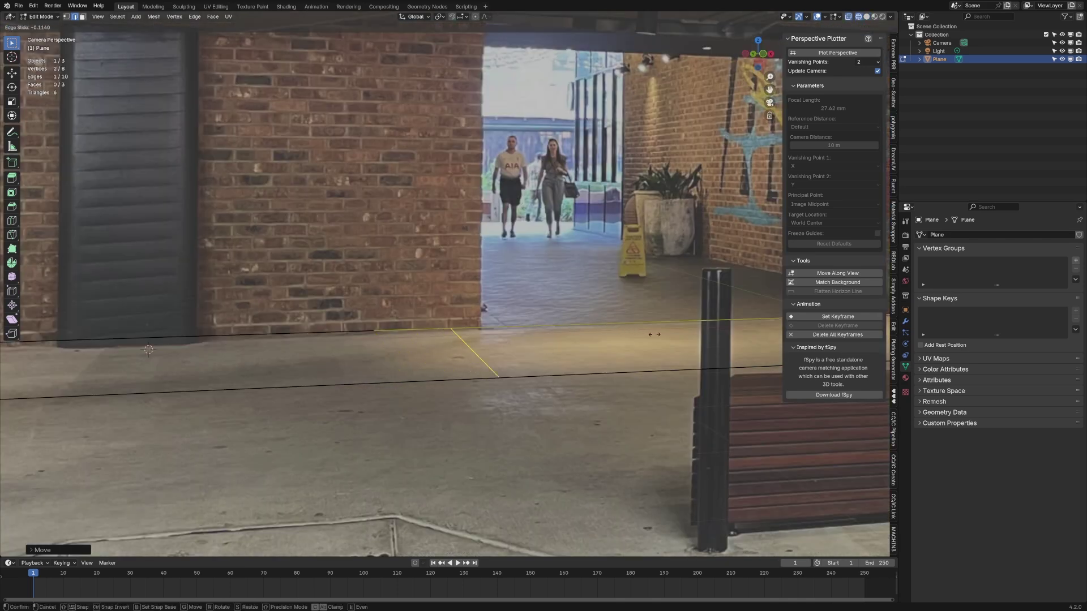
{"action": "left_click", "coordinate": [687, 343]}
Step: Extrude the floor's back edge below the brick wall up along Z to the top of the dark door
{"action": "left_click", "coordinate": [299, 331]}
{"action": "scroll", "coordinate": [317, 330], "scroll_direction": "down", "scroll_amount": 2}
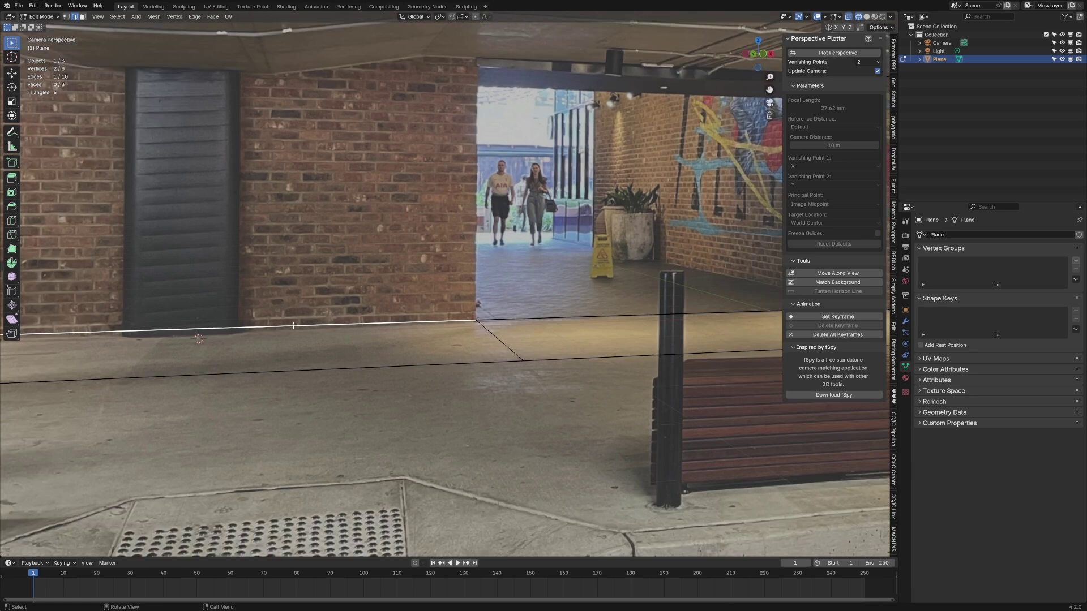
{"action": "middle_click_drag", "start_coordinate": [329, 329], "coordinate": [474, 410], "text": "shift"}
{"action": "key", "text": "e"}
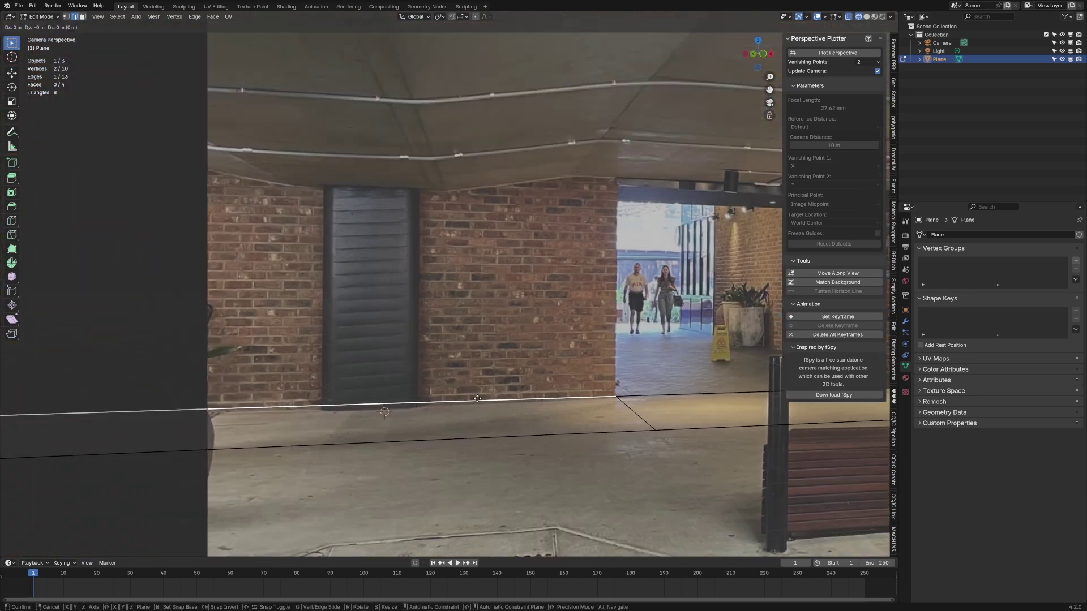
{"action": "key", "text": "z"}
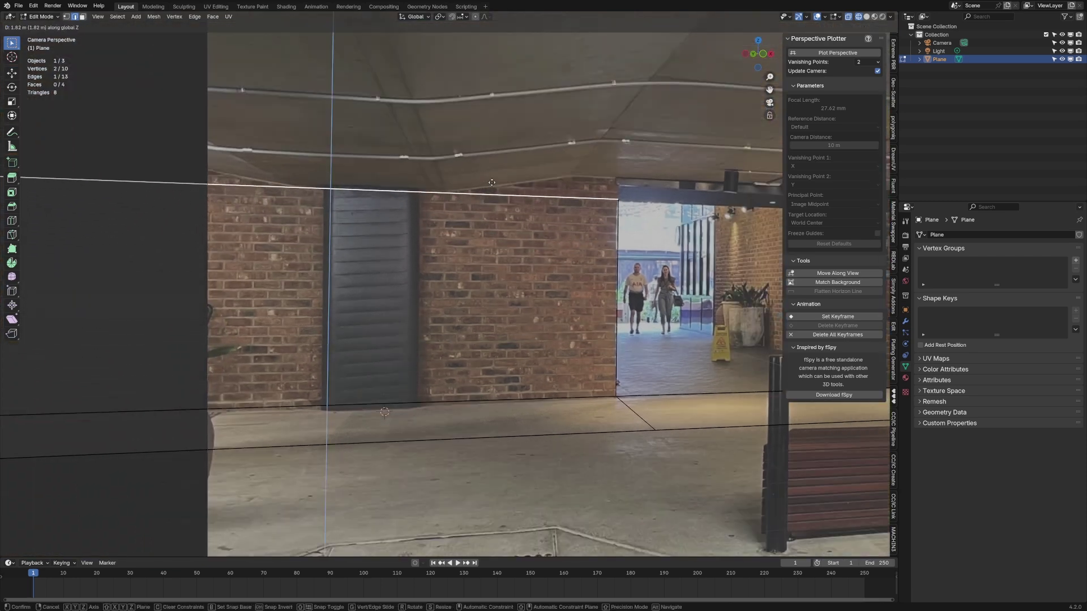
{"action": "left_click", "coordinate": [487, 185]}
Step: Extrude the brick wall's top edge further up along Z to the ceiling's highest point beside the passage
{"action": "middle_click_drag", "start_coordinate": [598, 223], "coordinate": [513, 252], "text": "shift"}
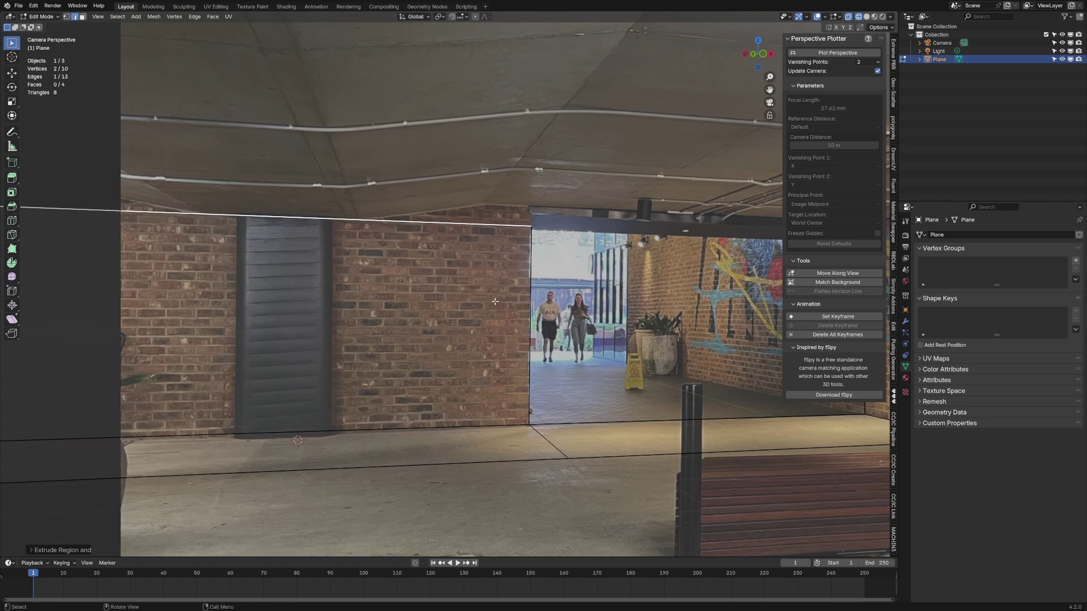
{"action": "scroll", "coordinate": [495, 302], "scroll_direction": "up", "scroll_amount": 2}
{"action": "key", "text": "e"}
{"action": "key", "text": "z"}
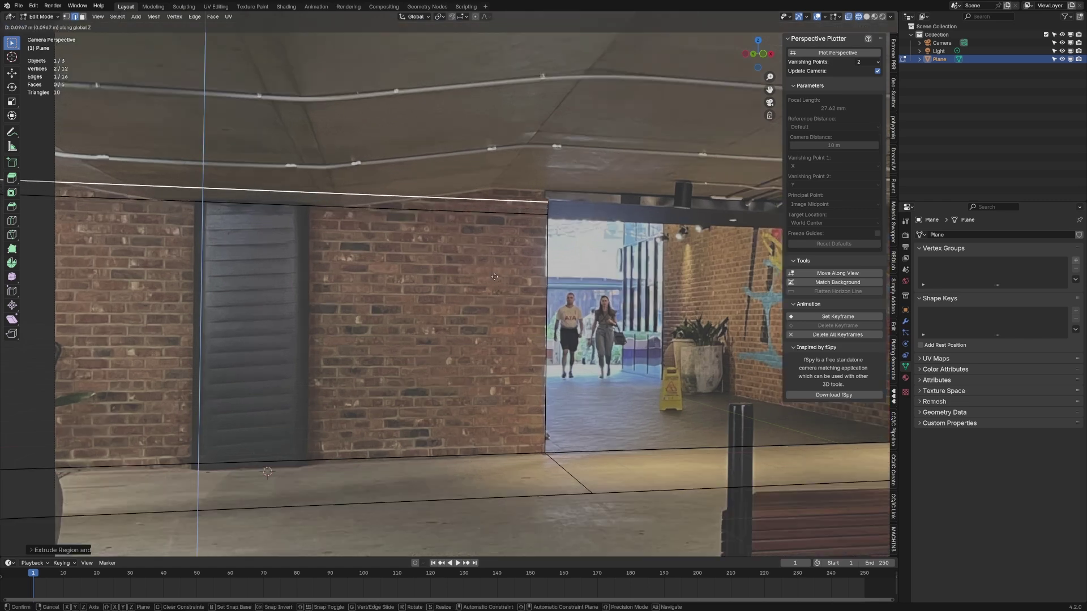
{"action": "left_click", "coordinate": [492, 129]}
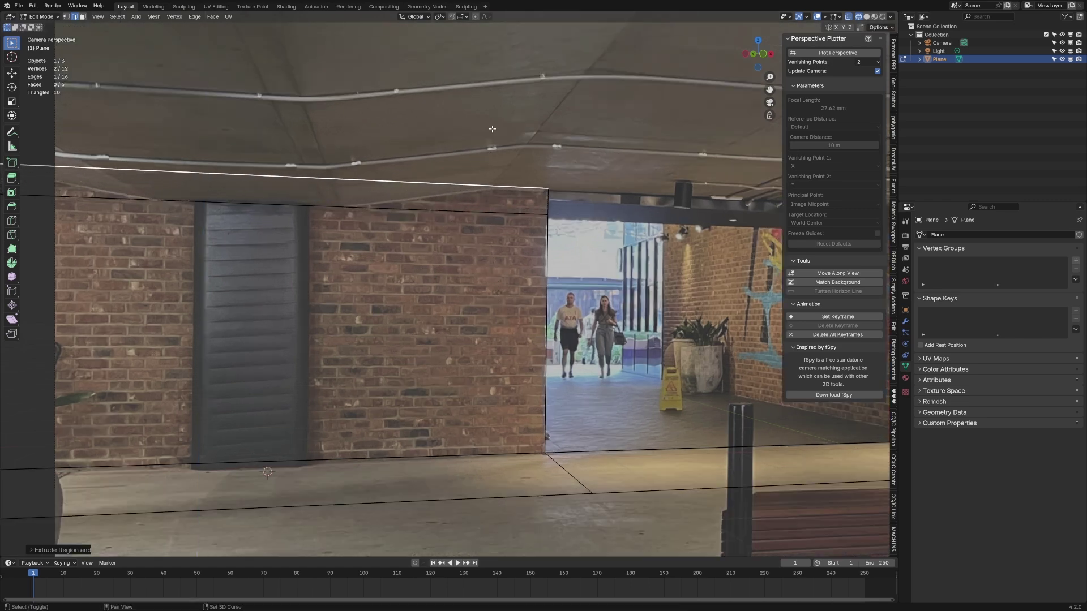
Step: Add two vertical loop cuts to the brick wall, at the ceiling's peak near the passage and where it dips beside the door
{"action": "key", "text": "ctrl+r"}
{"action": "left_click", "coordinate": [398, 225]}
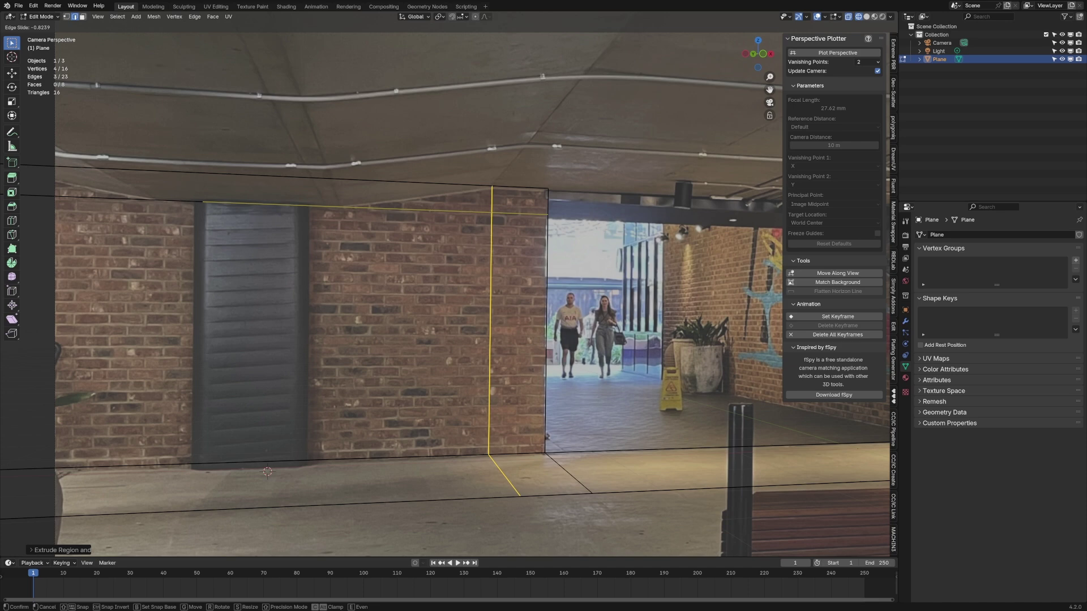
{"action": "left_click", "coordinate": [797, 235]}
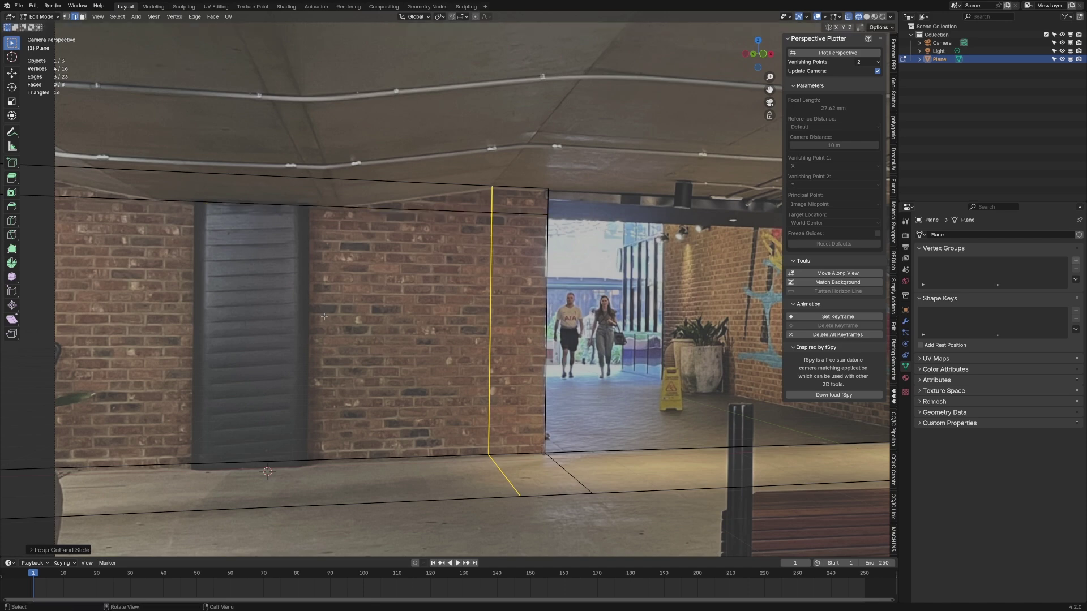
{"action": "key", "text": "ctrl+r"}
{"action": "left_click", "coordinate": [351, 283]}
{"action": "left_click", "coordinate": [382, 242]}
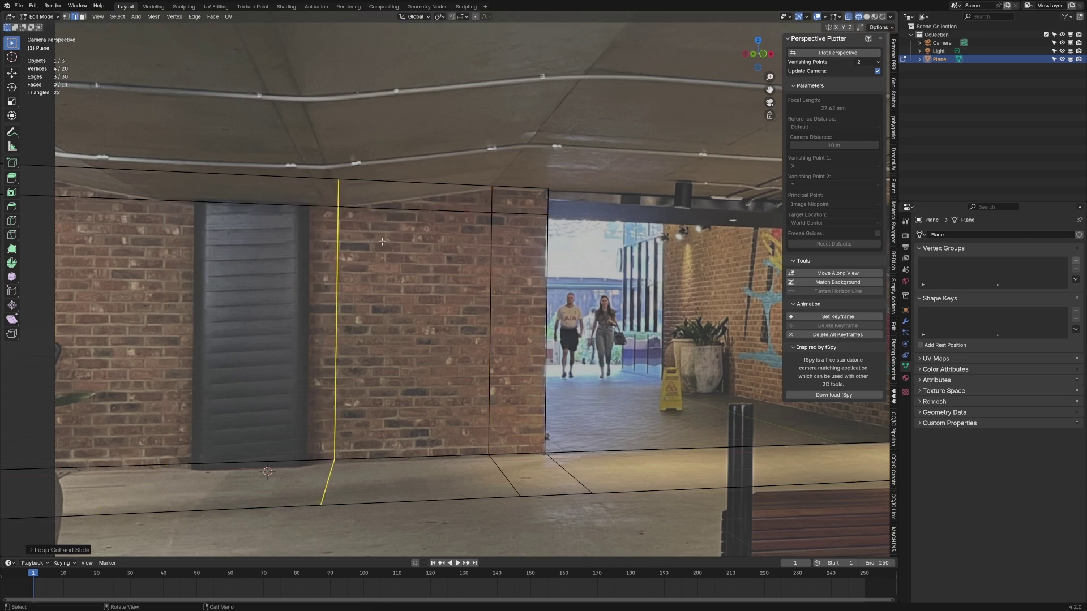
{"action": "key", "text": "g"}
{"action": "key", "text": "g"}
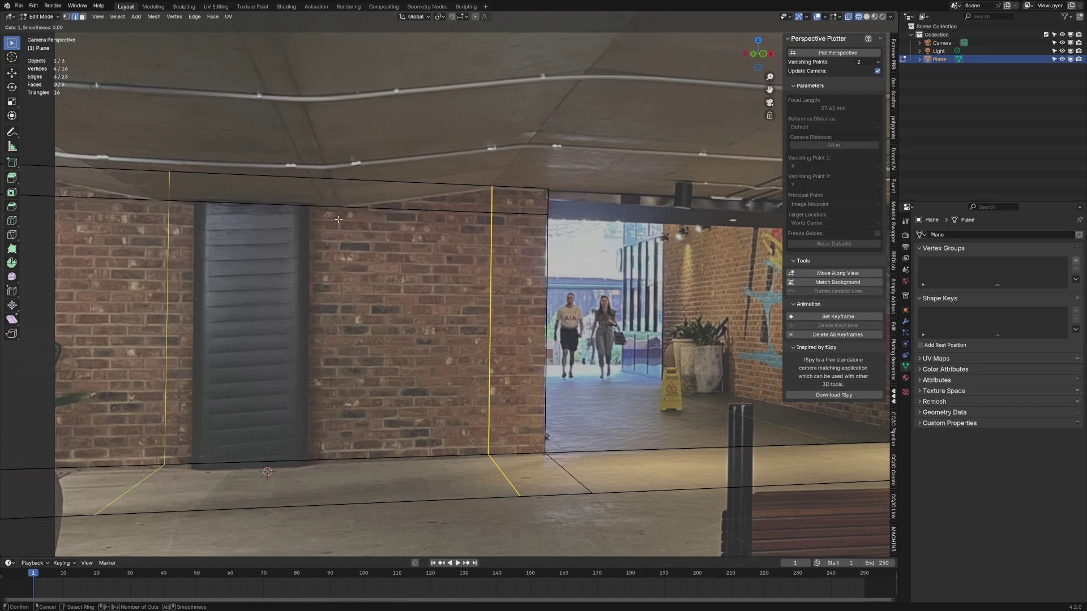
{"action": "left_click", "coordinate": [519, 234]}
Step: Add a vertical loop cut on the far side of the dark door and a centred one in the section beyond it
{"action": "middle_click_drag", "start_coordinate": [307, 188], "coordinate": [446, 214], "text": "shift"}
{"action": "key", "text": "ctrl+r"}
{"action": "left_click", "coordinate": [274, 231]}
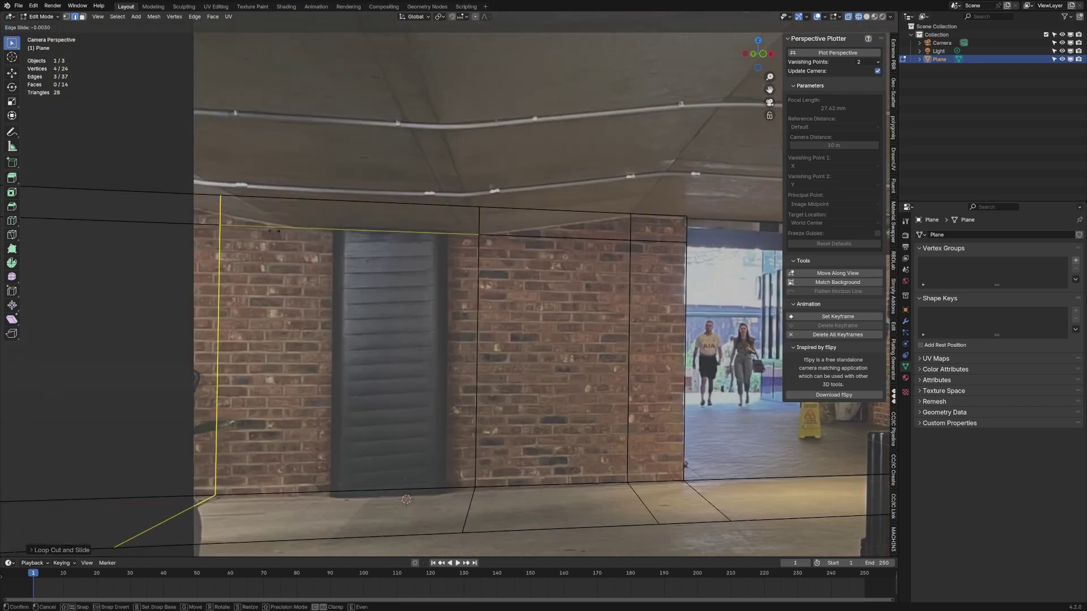
{"action": "left_click", "coordinate": [189, 253]}
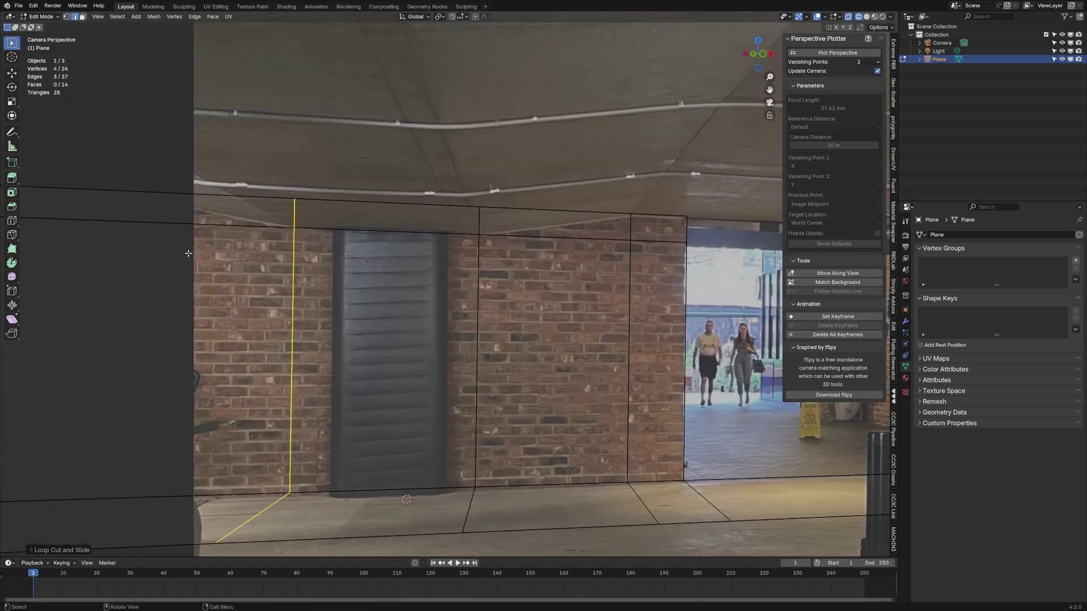
{"action": "scroll", "coordinate": [244, 240], "scroll_direction": "down", "scroll_amount": 2}
{"action": "key", "text": "ctrl+r"}
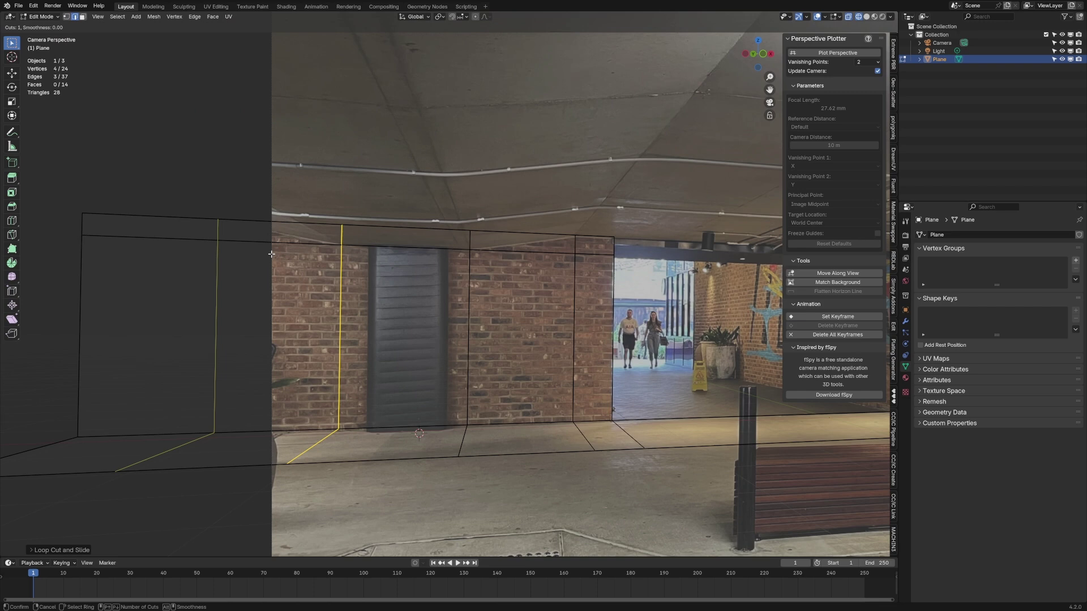
{"action": "left_click", "coordinate": [341, 246]}
{"action": "right_click", "coordinate": [341, 246]}
Step: Slide the top edge above the dark door down onto the edge below it to follow the ceiling's dip
{"action": "middle_click_drag", "start_coordinate": [416, 273], "coordinate": [288, 311], "text": "shift"}
{"action": "scroll", "coordinate": [348, 280], "scroll_direction": "up", "scroll_amount": 2}
{"action": "left_click", "coordinate": [203, 257]}
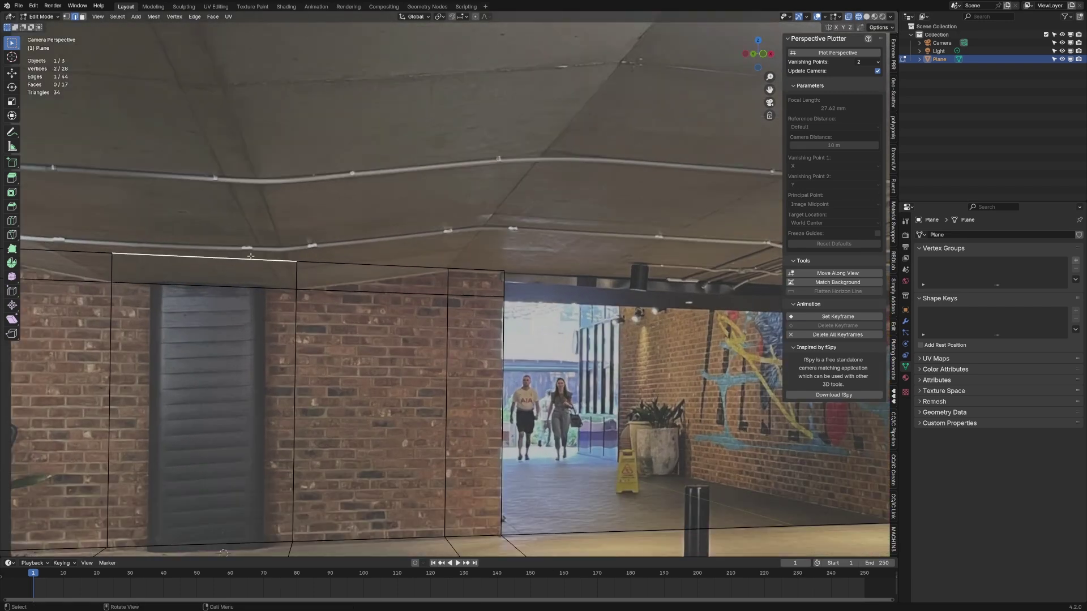
{"action": "key", "text": "g"}
{"action": "key", "text": "g"}
{"action": "left_click", "coordinate": [247, 311]}
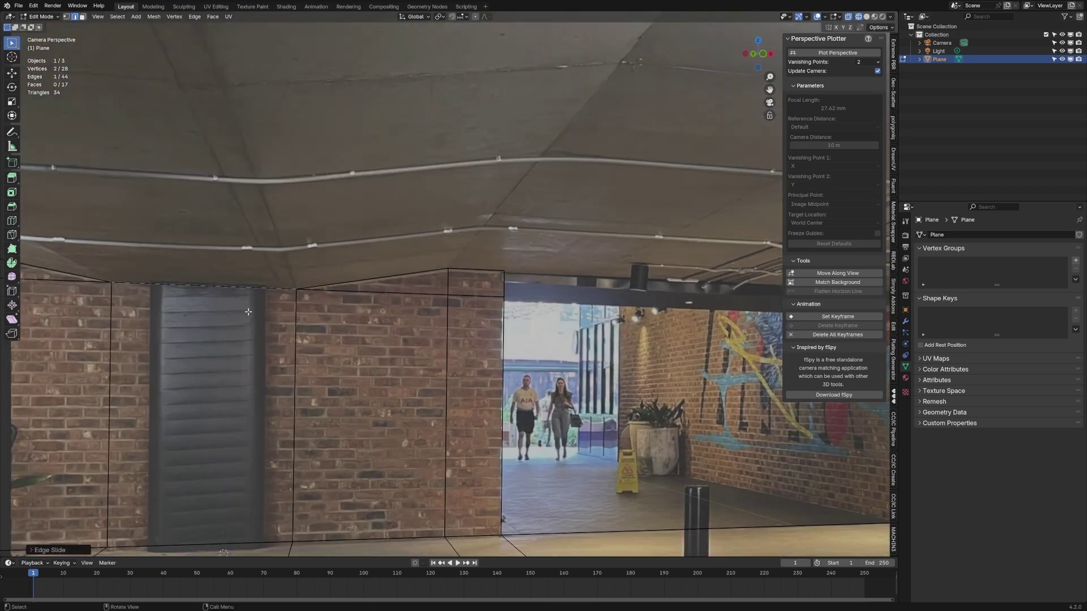
Step: Select the whole mesh and merge its overlapping vertices by distance
{"action": "key", "text": "a"}
{"action": "key", "text": "m"}
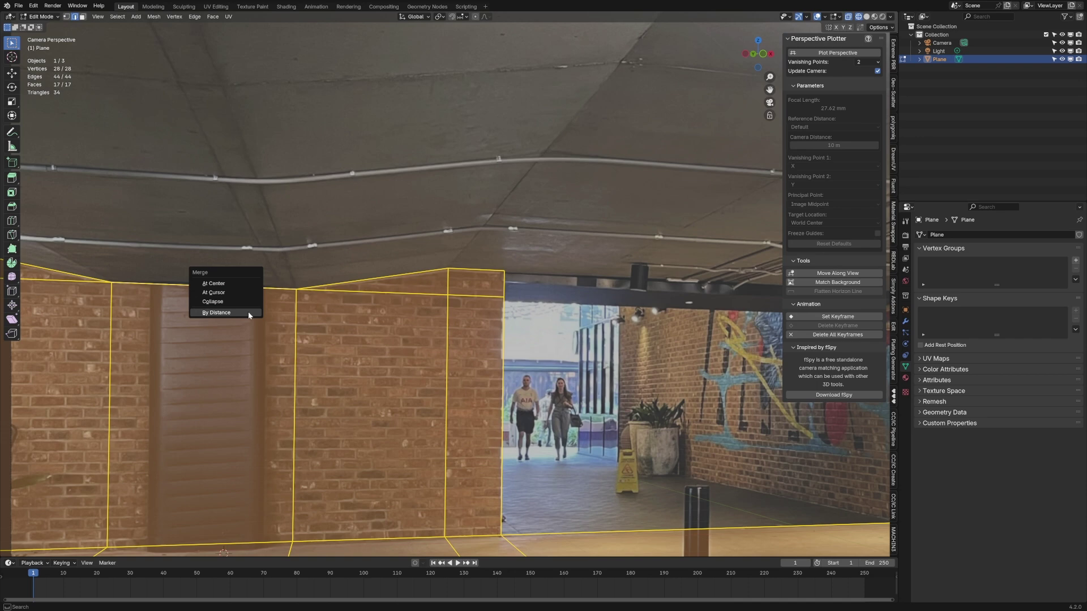
{"action": "left_click", "coordinate": [248, 311]}
{"action": "scroll", "coordinate": [400, 388], "scroll_direction": "down", "scroll_amount": 2}
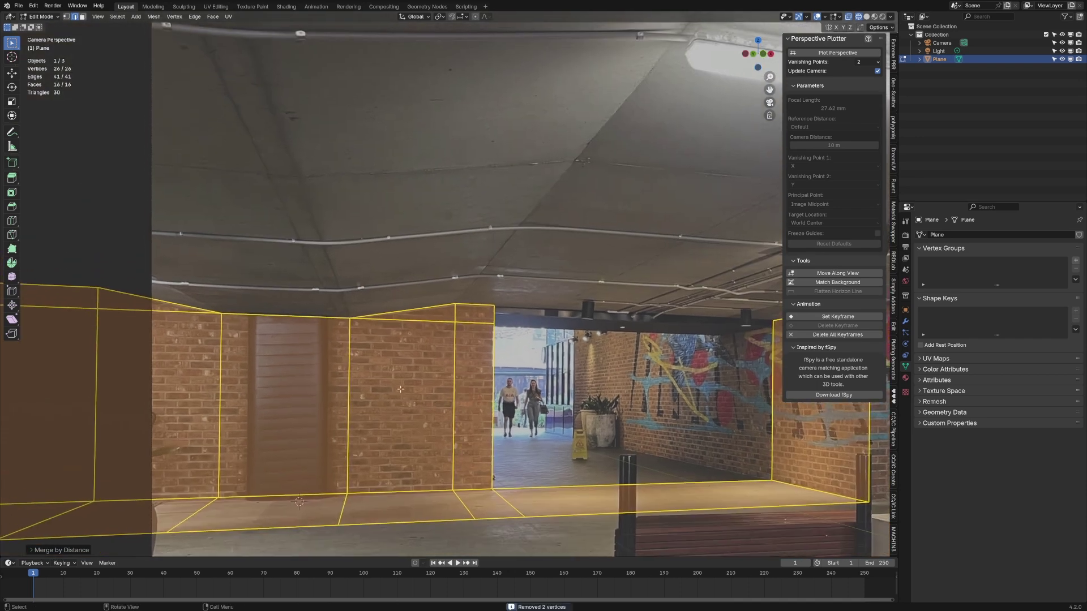
Step: Join the brick wall's top corner to the mural wall's far top corner with an edge across the passage
{"action": "left_click", "coordinate": [409, 307]}
{"action": "left_click", "coordinate": [189, 306], "text": "shift"}
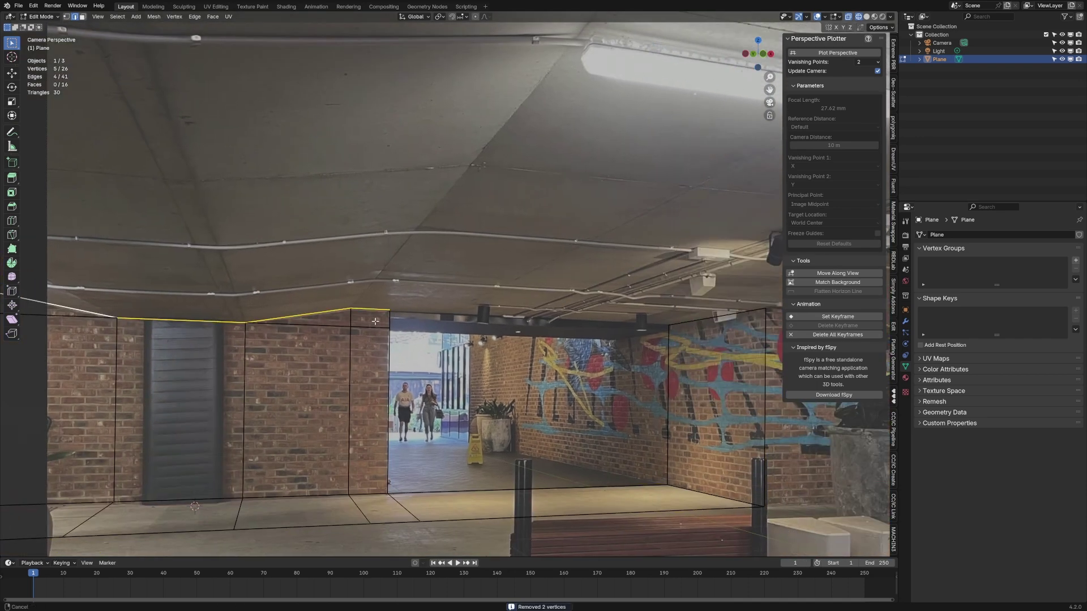
{"action": "key", "text": "1"}
{"action": "left_click", "coordinate": [335, 308]}
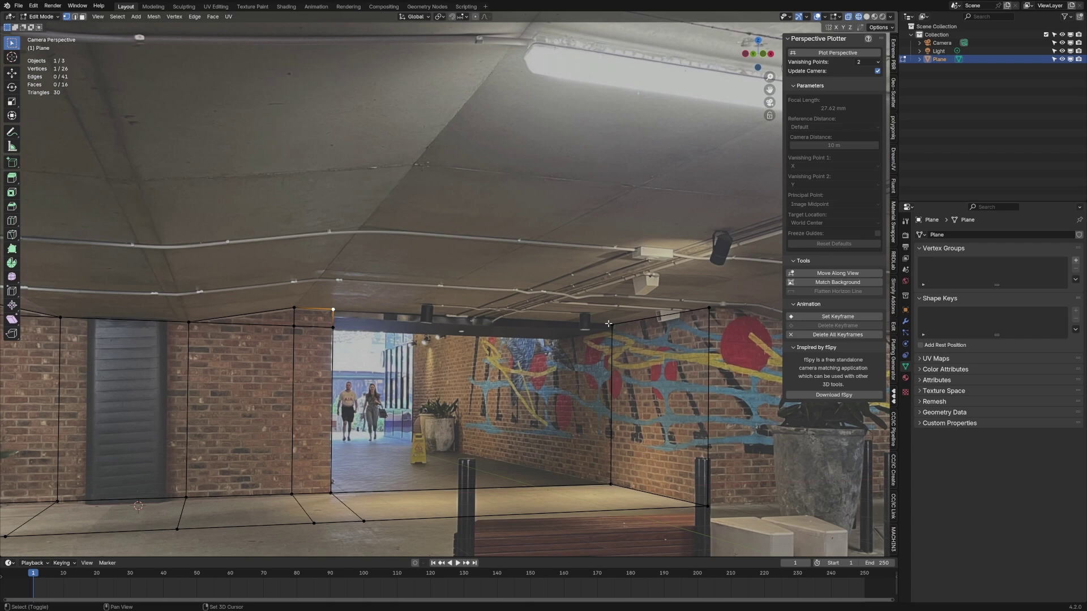
{"action": "left_click", "coordinate": [616, 326], "text": "shift"}
{"action": "key", "text": "f"}
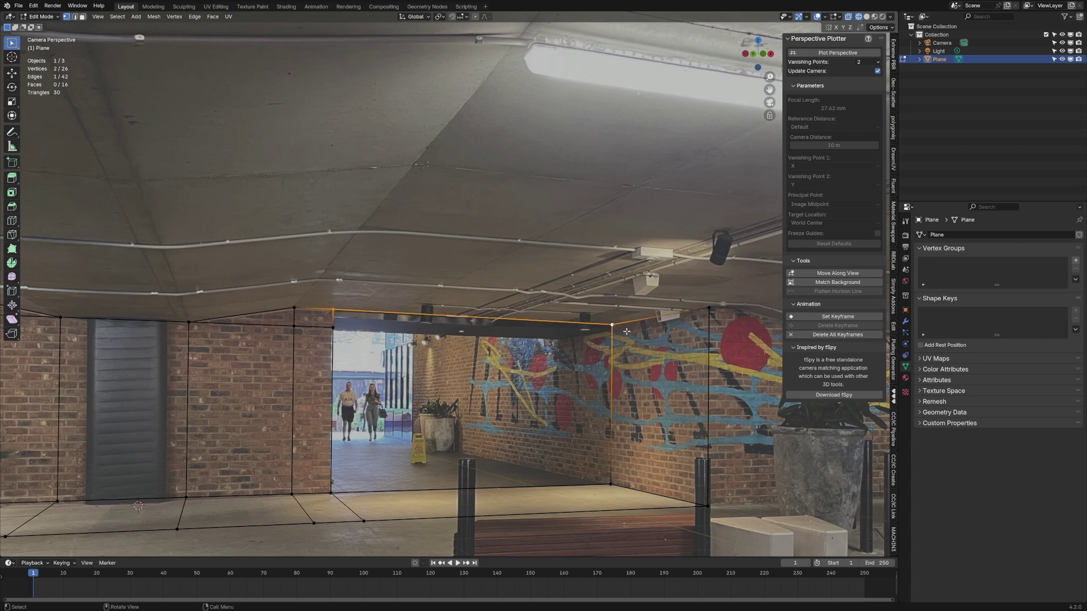
{"action": "middle_click_drag", "start_coordinate": [627, 330], "coordinate": [633, 339], "text": "shift"}
Step: Select the edges along the wall tops and across the passage and extrude them in negative Y as the ceiling
{"action": "key", "text": "2"}
{"action": "left_click", "coordinate": [319, 317], "text": "shift"}
{"action": "key", "text": "e"}
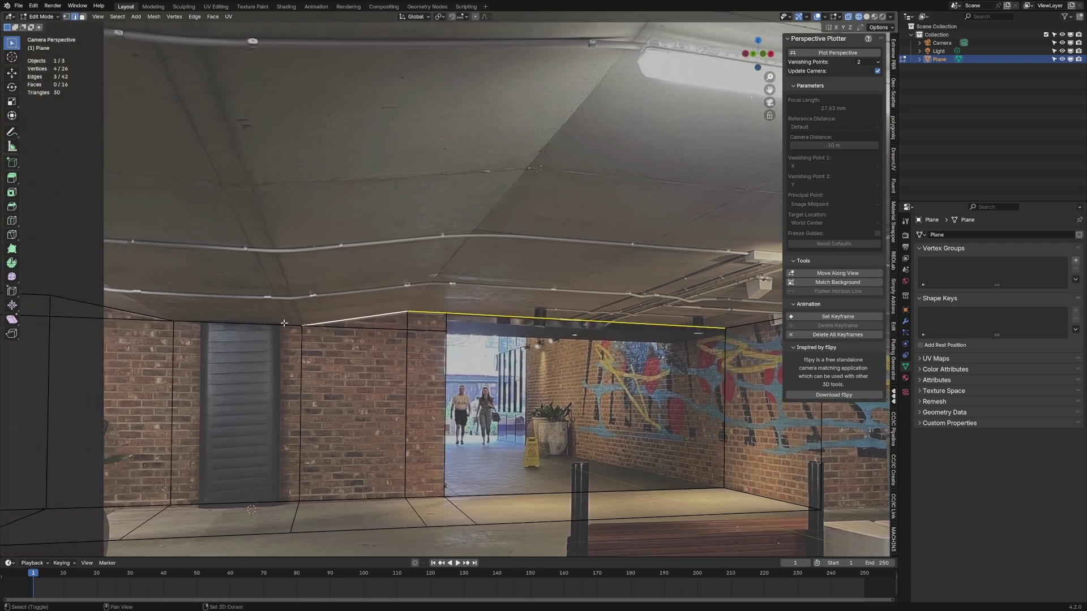
{"action": "key", "text": "y"}
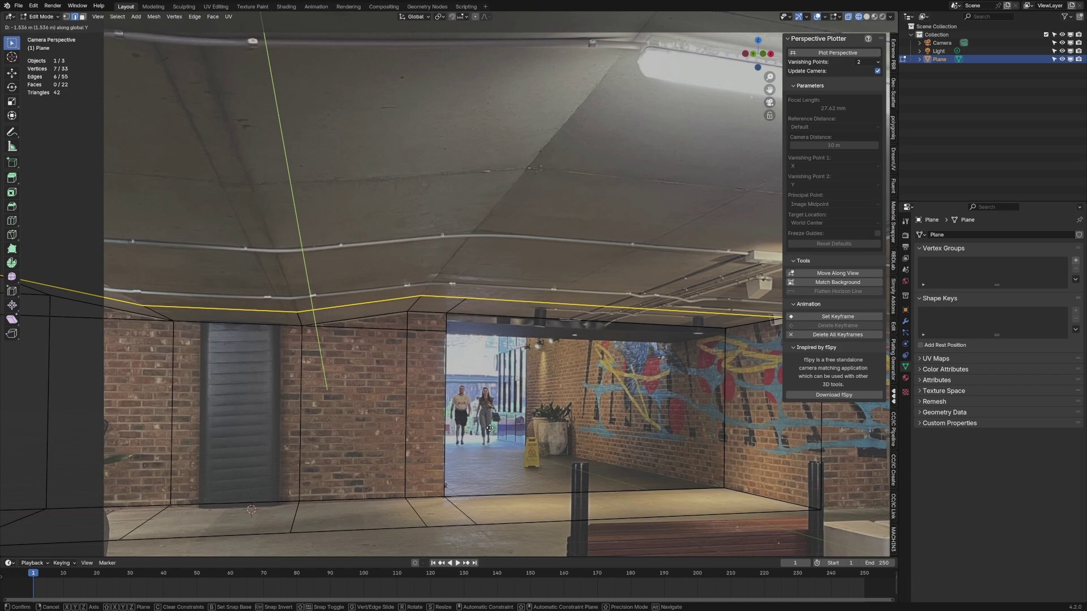
{"action": "left_click", "coordinate": [491, 418]}
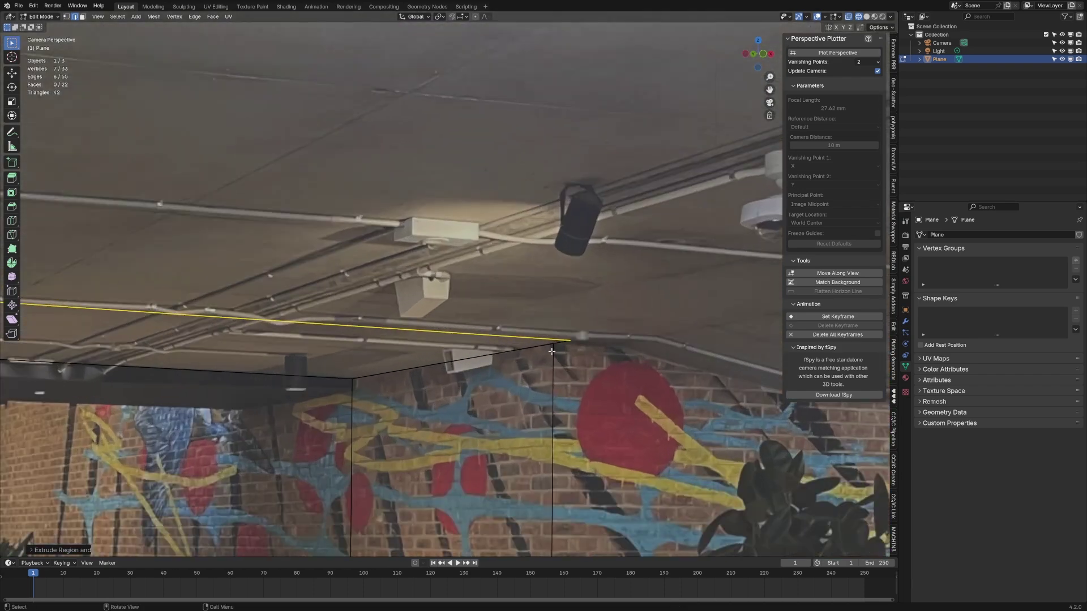
Step: Select the mural wall's near vertical edge and read its median Y coordinate in the transform values
{"action": "middle_click_drag", "start_coordinate": [549, 425], "coordinate": [539, 354], "text": "shift"}
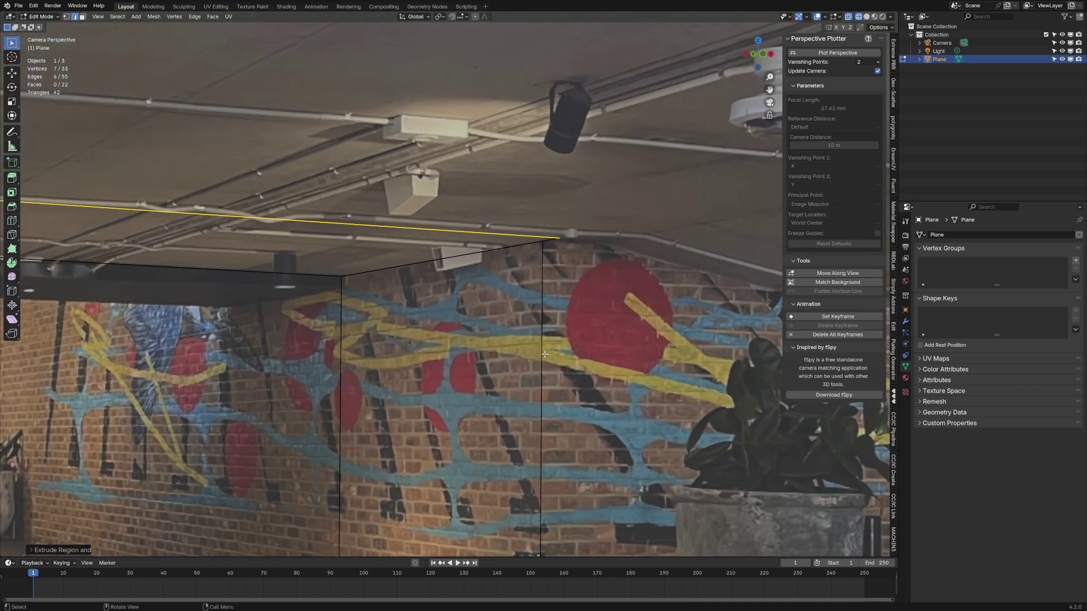
{"action": "left_click", "coordinate": [541, 308]}
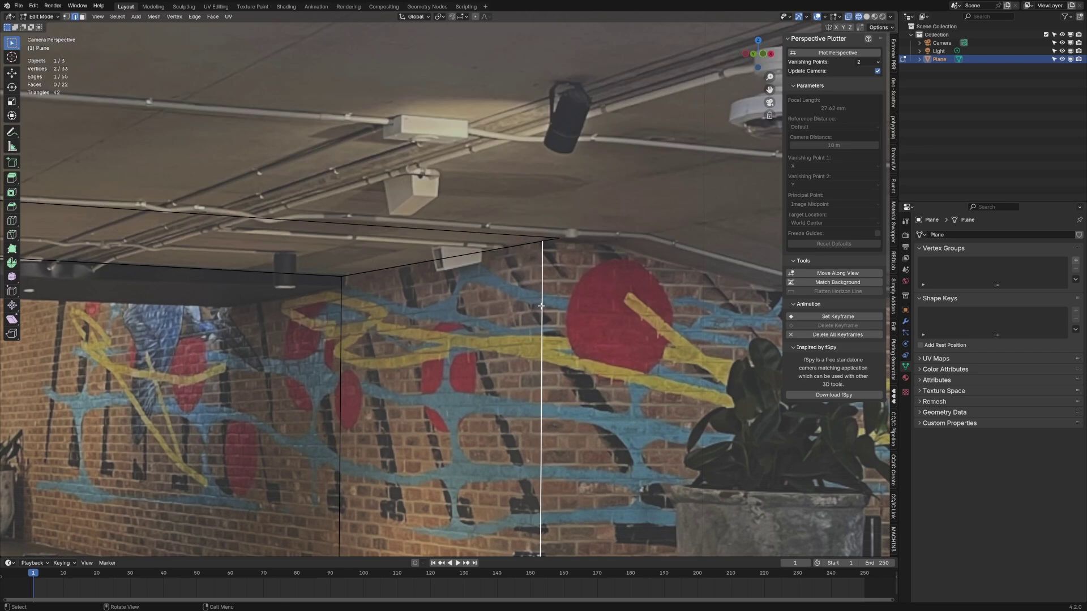
{"action": "scroll", "coordinate": [895, 55], "scroll_direction": "up", "scroll_amount": 10}
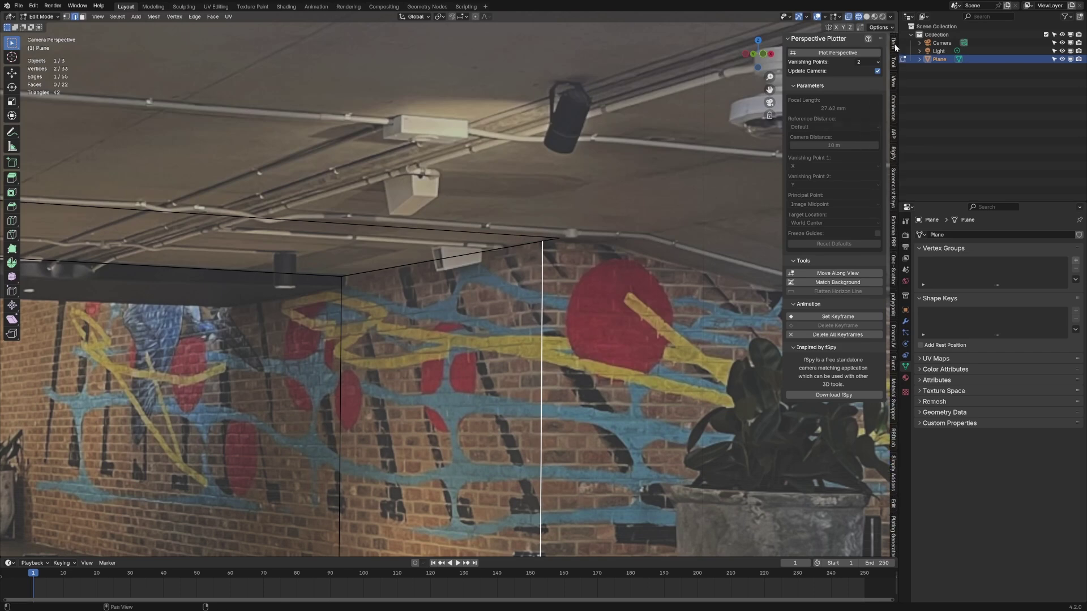
{"action": "left_click", "coordinate": [894, 43]}
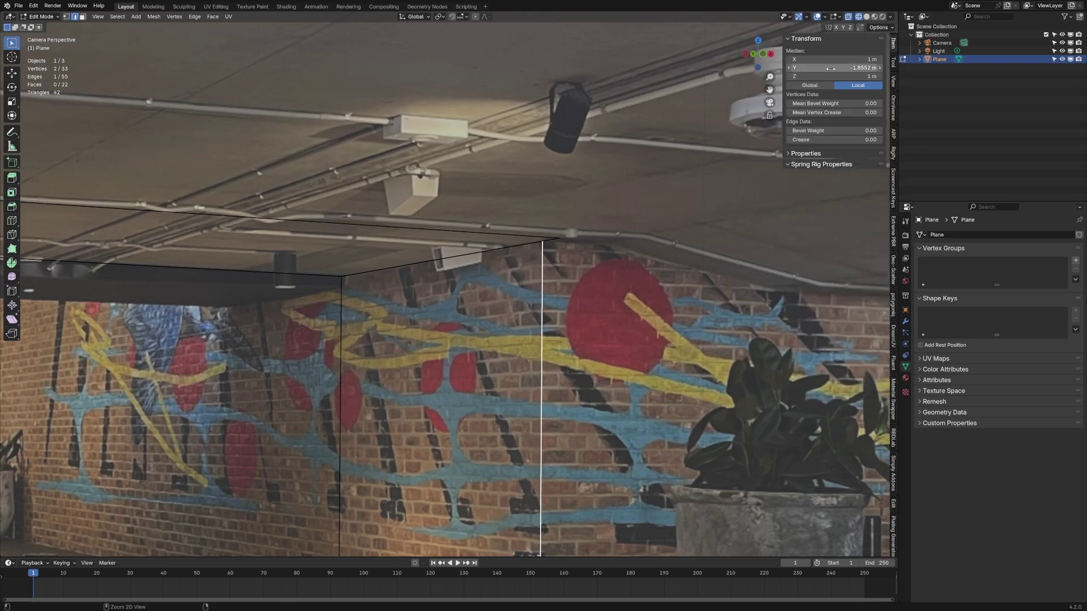
{"action": "scroll", "coordinate": [366, 257], "scroll_direction": "down", "scroll_amount": 3}
Step: Select the ceiling's front edge loop and set its median Y to -1.8552 m, aligning it with the mural wall's edge
{"action": "left_click", "coordinate": [366, 257], "text": "alt"}
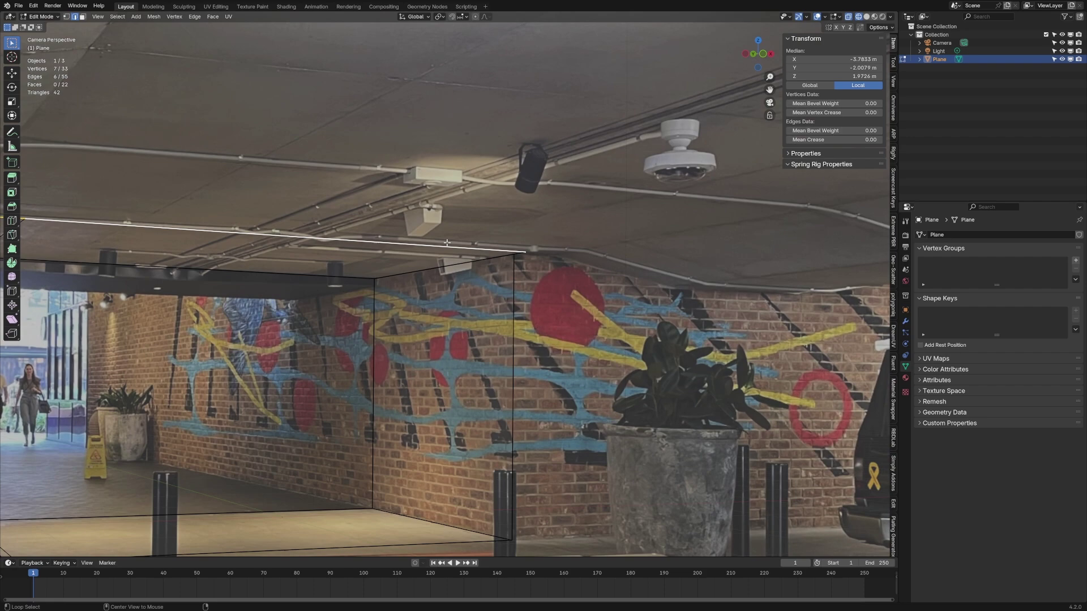
{"action": "scroll", "coordinate": [366, 257], "scroll_direction": "down", "scroll_amount": 4}
{"action": "middle_click_drag", "start_coordinate": [218, 266], "coordinate": [245, 285], "text": "shift"}
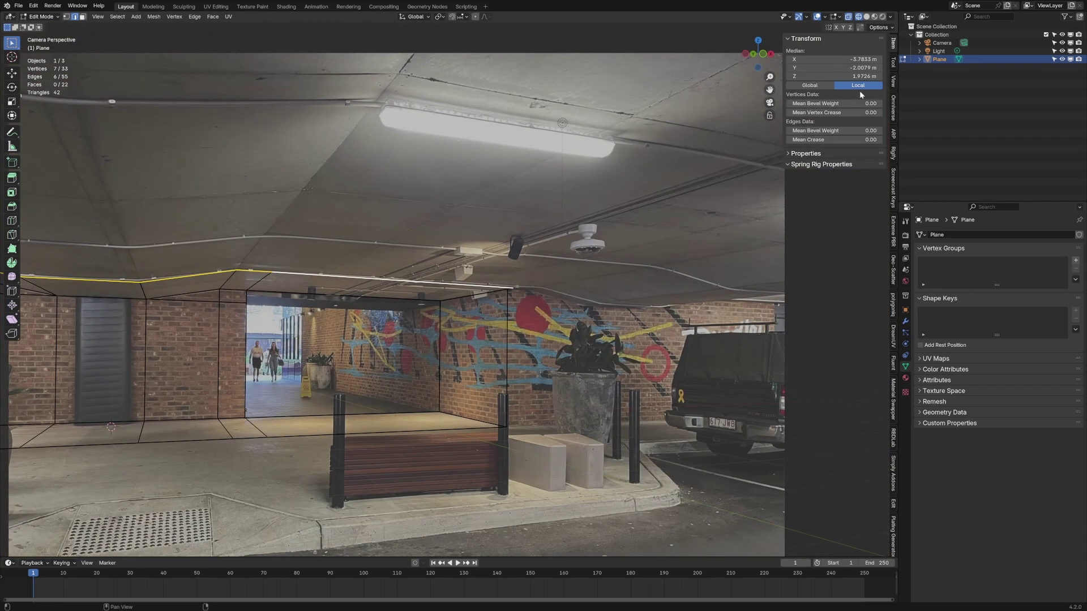
{"action": "type", "text": "-1.8552 m"}
{"action": "scroll", "coordinate": [497, 505], "scroll_direction": "up", "scroll_amount": 3}
{"action": "middle_click_drag", "start_coordinate": [531, 412], "coordinate": [493, 321], "text": "shift"}
{"action": "scroll", "coordinate": [485, 311], "scroll_direction": "up", "scroll_amount": 5}
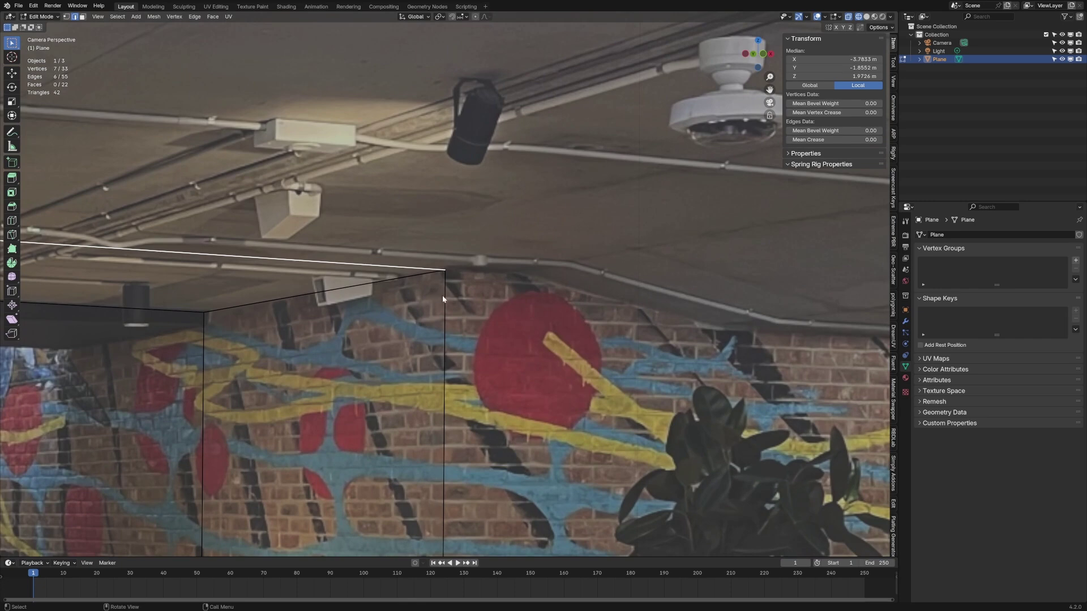
Step: Merge all of the mesh's overlapping vertices by distance, then return to edge selection
{"action": "key", "text": "a"}
{"action": "key", "text": "m"}
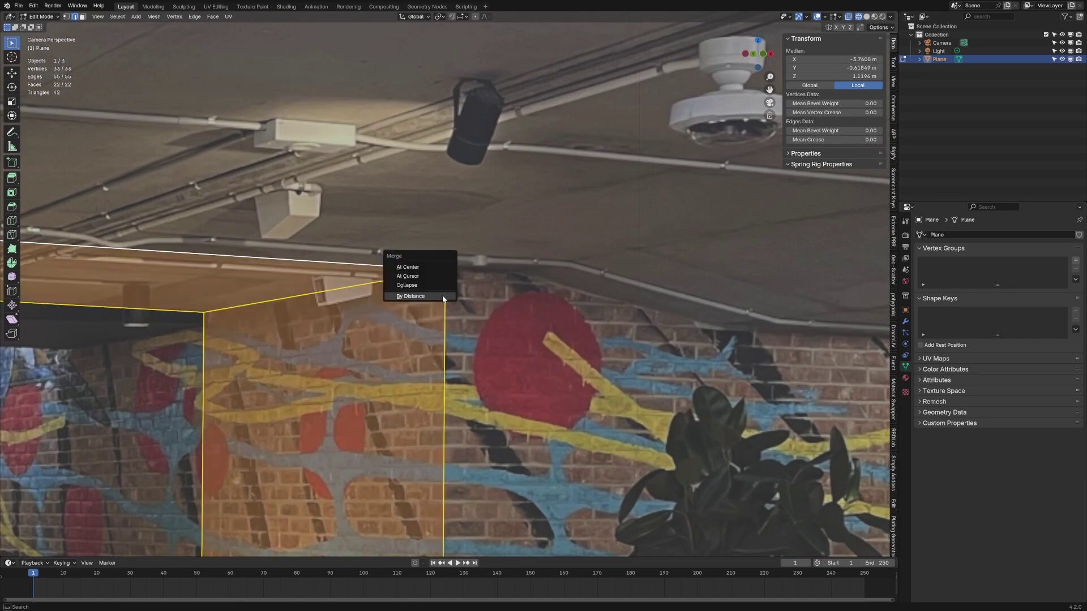
{"action": "left_click", "coordinate": [443, 295]}
{"action": "middle_click_drag", "start_coordinate": [474, 439], "coordinate": [436, 324], "text": "shift"}
{"action": "key", "text": "1"}
{"action": "key", "text": "2"}
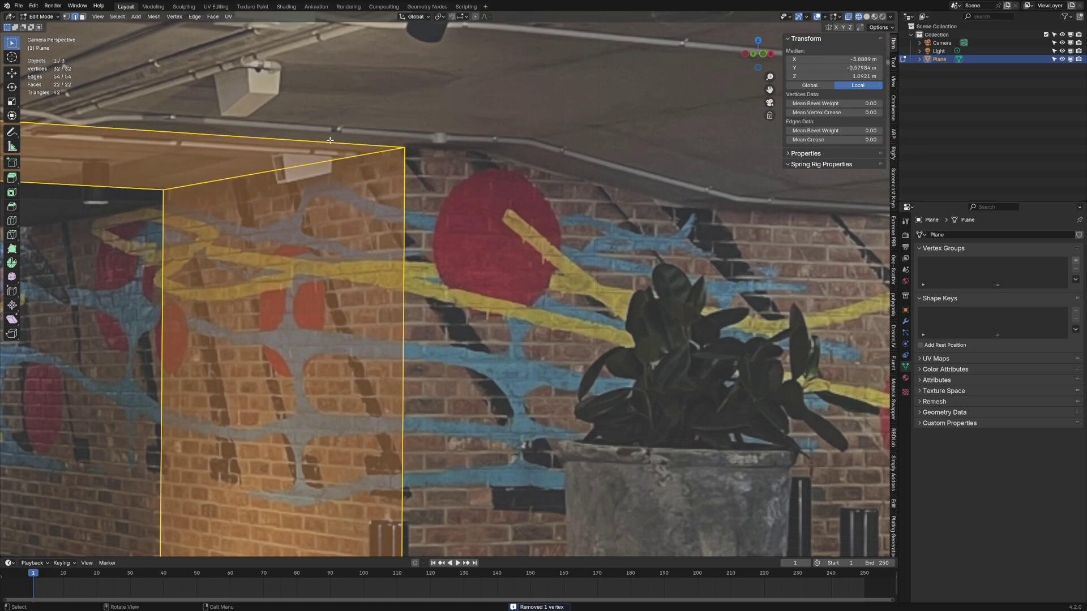
Step: Select only the ceiling's front edges, leaving out the wall and floor edges of the loop, and extrude them about 5.9 m in negative Y
{"action": "scroll", "coordinate": [433, 173], "scroll_direction": "down", "scroll_amount": 3}
{"action": "middle_click_drag", "start_coordinate": [434, 172], "coordinate": [591, 154], "text": "shift"}
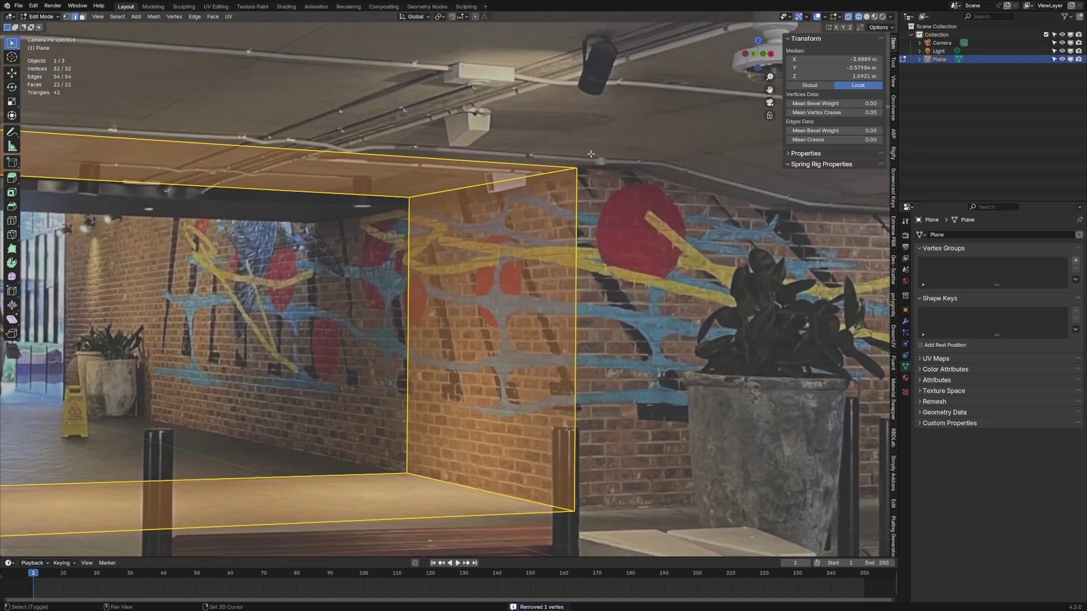
{"action": "left_click", "coordinate": [419, 160], "text": "alt"}
{"action": "scroll", "coordinate": [419, 159], "scroll_direction": "down", "scroll_amount": 3}
{"action": "middle_click_drag", "start_coordinate": [284, 413], "coordinate": [286, 384], "text": "shift"}
{"action": "scroll", "coordinate": [286, 384], "scroll_direction": "down", "scroll_amount": 3}
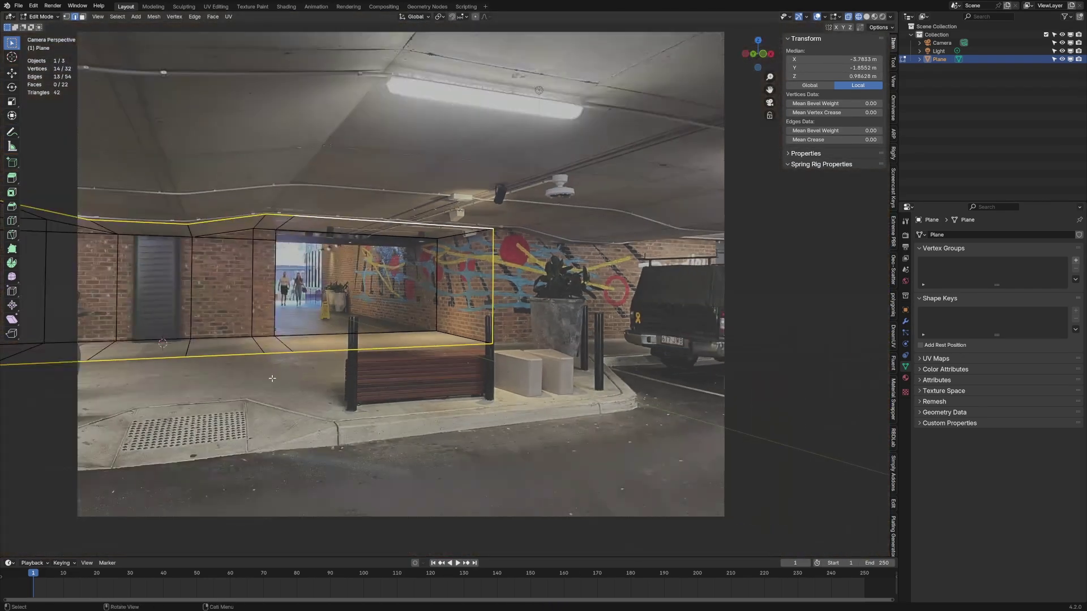
{"action": "left_click", "coordinate": [353, 351], "text": "shift"}
{"action": "key", "text": "c"}
{"action": "middle_click", "coordinate": [493, 287]}
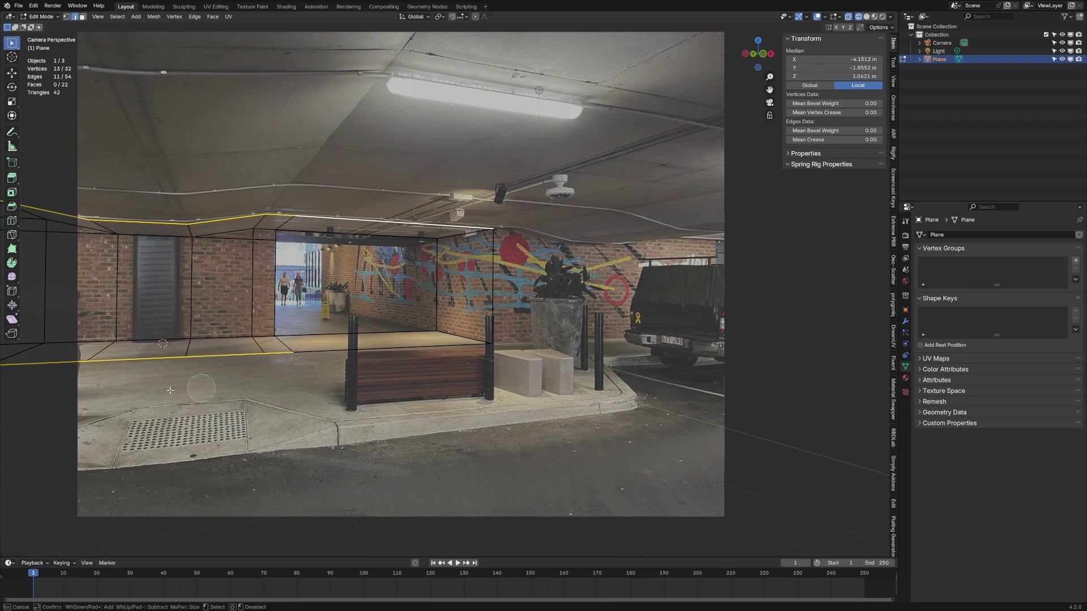
{"action": "key", "text": "Escape"}
{"action": "scroll", "coordinate": [113, 386], "scroll_direction": "down", "scroll_amount": 2}
{"action": "key", "text": "c"}
{"action": "middle_click_drag", "start_coordinate": [369, 339], "coordinate": [65, 341]}
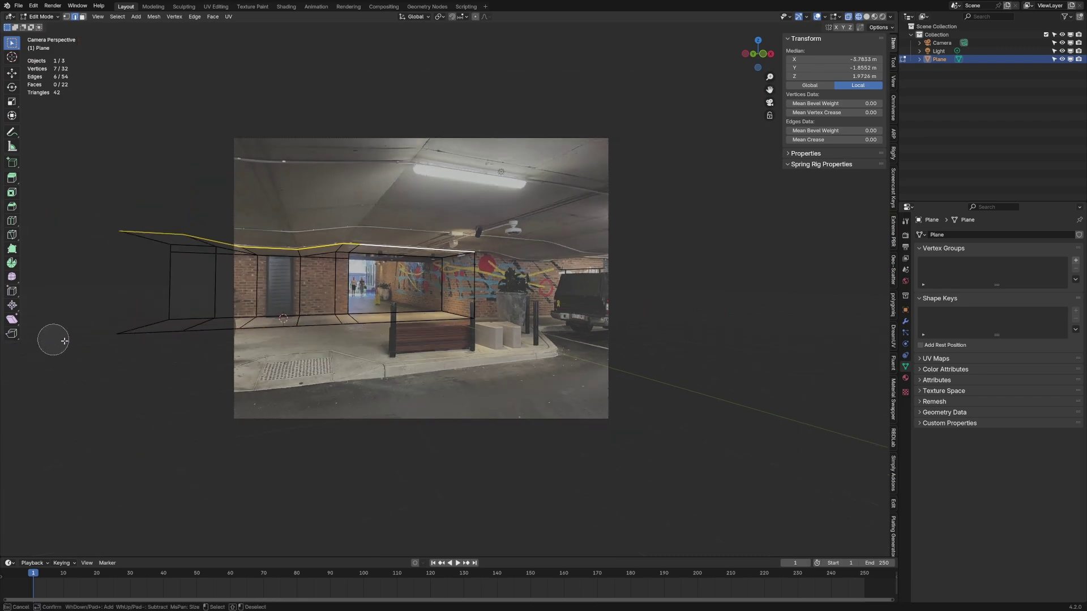
{"action": "key", "text": "Escape"}
{"action": "scroll", "coordinate": [64, 340], "scroll_direction": "up", "scroll_amount": 6}
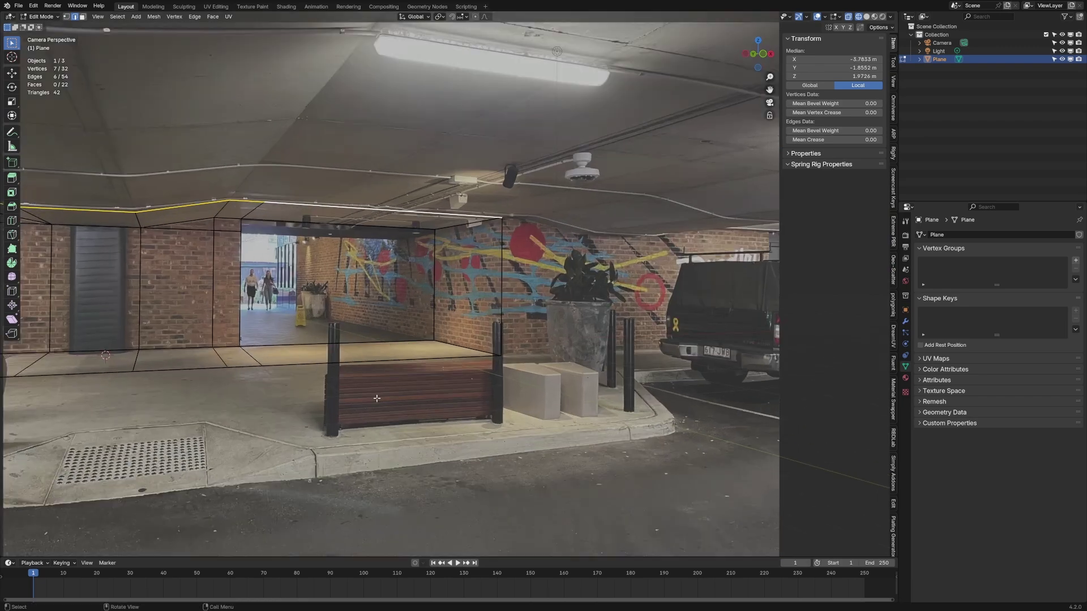
{"action": "key", "text": "e"}
{"action": "key", "text": "y"}
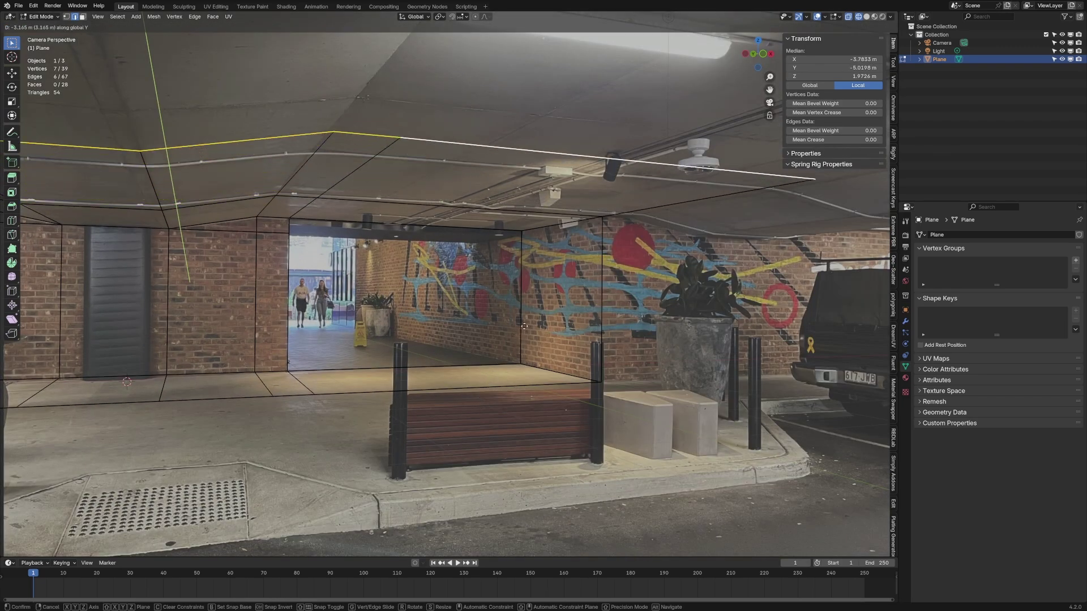
{"action": "left_click", "coordinate": [695, 112]}
{"action": "middle_click_drag", "start_coordinate": [356, 122], "coordinate": [363, 167], "text": "shift"}
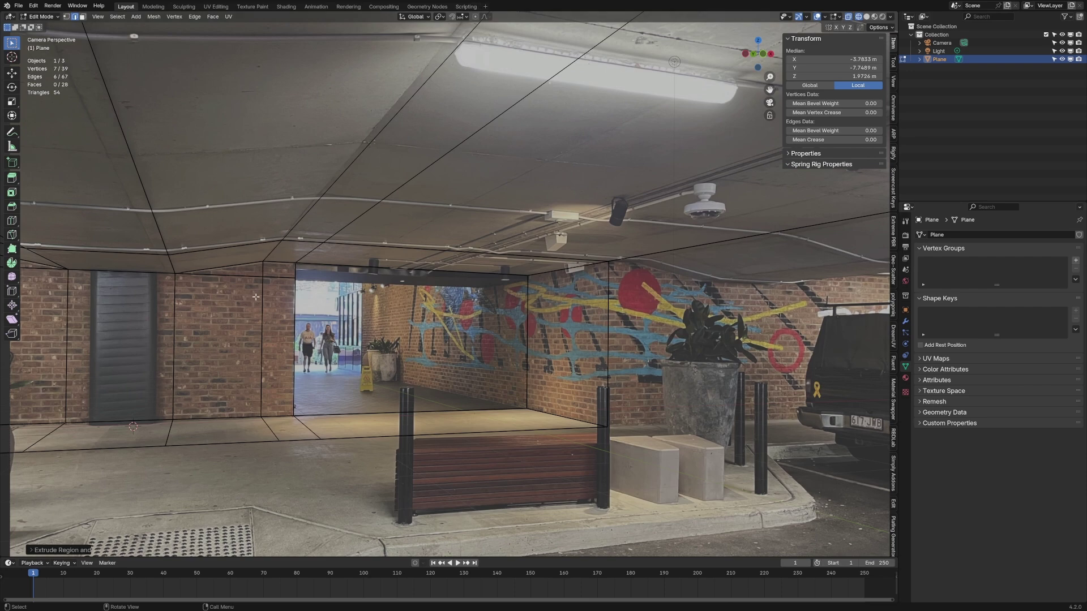
{"action": "middle_click_drag", "start_coordinate": [327, 204], "coordinate": [482, 217], "text": "shift"}
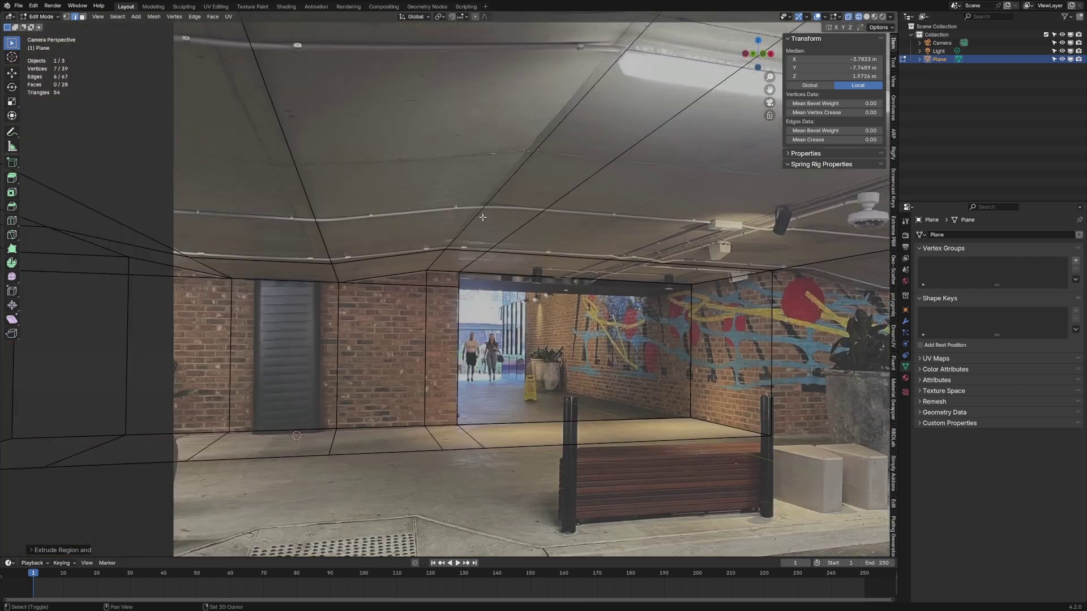
{"action": "scroll", "coordinate": [230, 348], "scroll_direction": "up", "scroll_amount": 3}
{"action": "scroll", "coordinate": [252, 289], "scroll_direction": "down", "scroll_amount": 3}
{"action": "scroll", "coordinate": [486, 265], "scroll_direction": "down", "scroll_amount": 5, "text": "ctrl"}
{"action": "scroll", "coordinate": [459, 455], "scroll_direction": "up", "scroll_amount": 3}
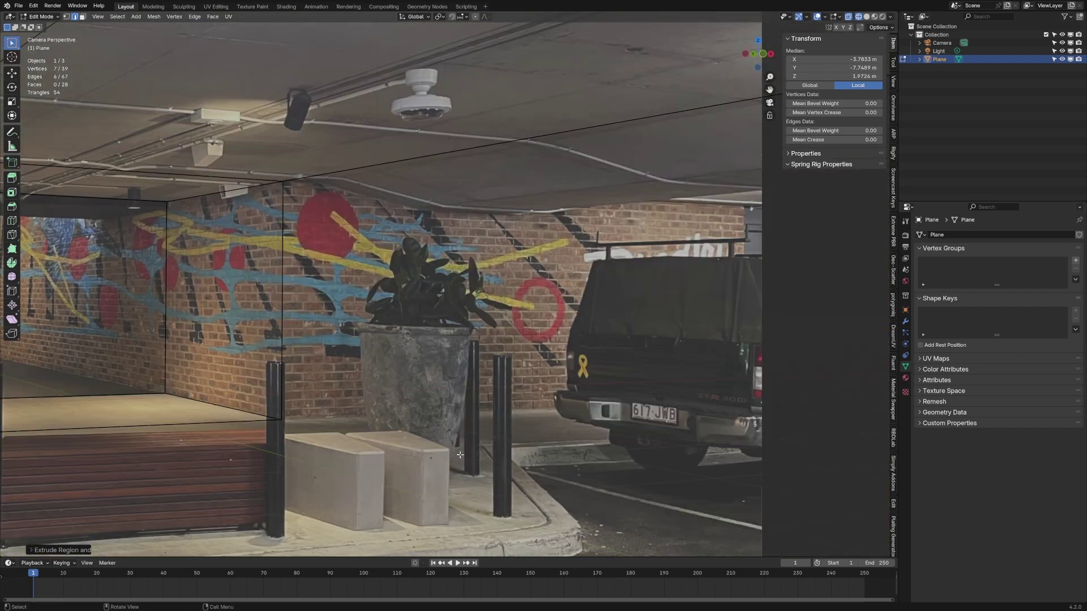
{"action": "left_click", "coordinate": [214, 435], "text": "alt"}
{"action": "scroll", "coordinate": [220, 420], "scroll_direction": "down", "scroll_amount": 3}
{"action": "left_click", "coordinate": [209, 379]}
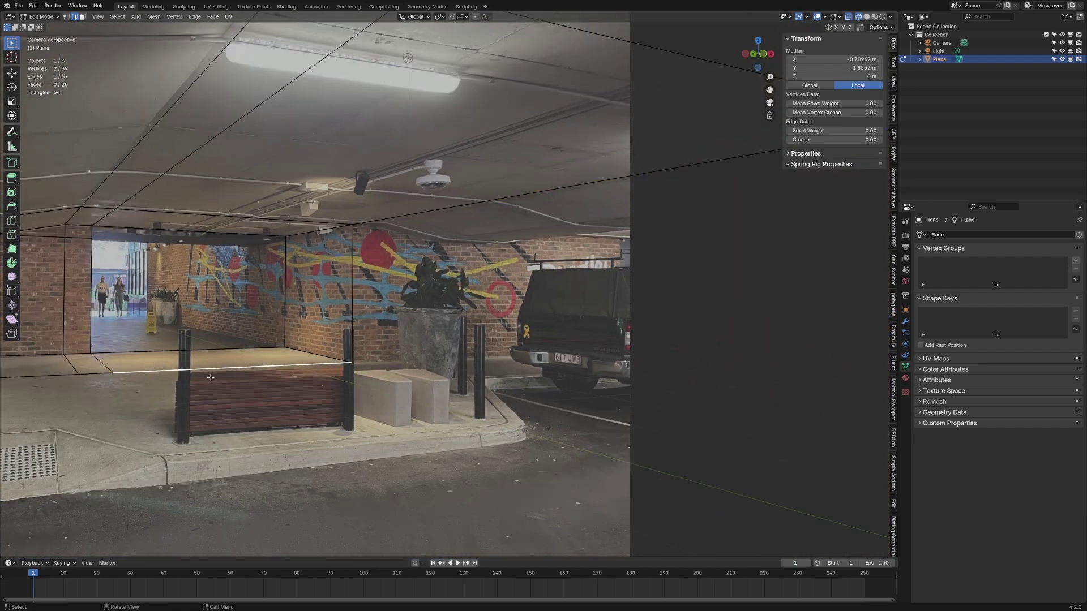
{"action": "middle_click_drag", "start_coordinate": [209, 379], "coordinate": [345, 361], "text": "shift"}
{"action": "left_click", "coordinate": [307, 358], "text": "shift"}
{"action": "left_click", "coordinate": [230, 356], "text": "shift"}
{"action": "left_click", "coordinate": [130, 362], "text": "shift"}
{"action": "left_click", "coordinate": [47, 369], "text": "shift"}
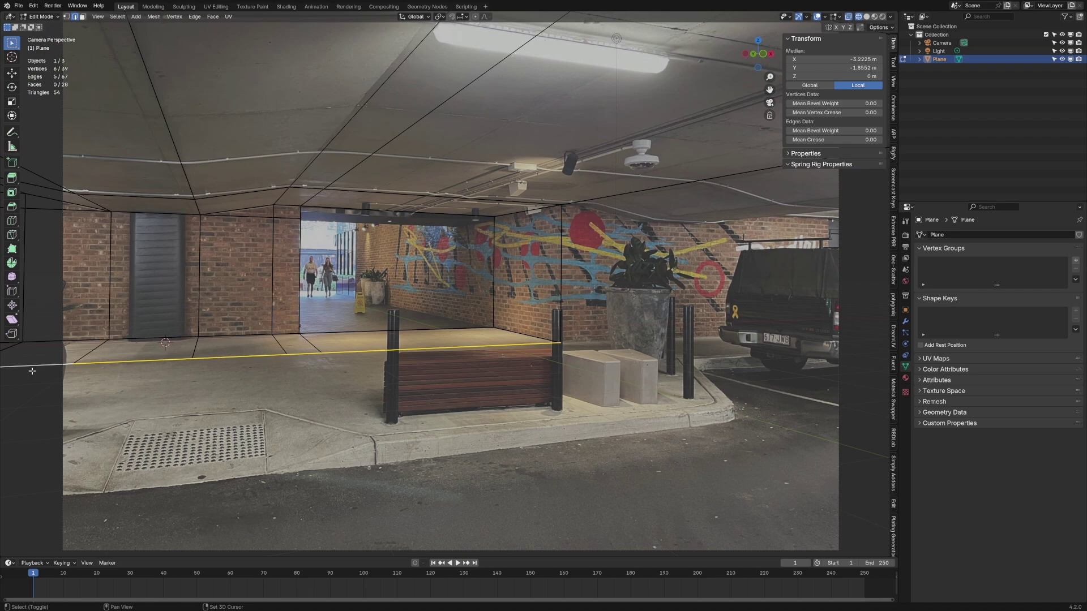
{"action": "middle_click_drag", "start_coordinate": [32, 371], "coordinate": [279, 359], "text": "shift"}
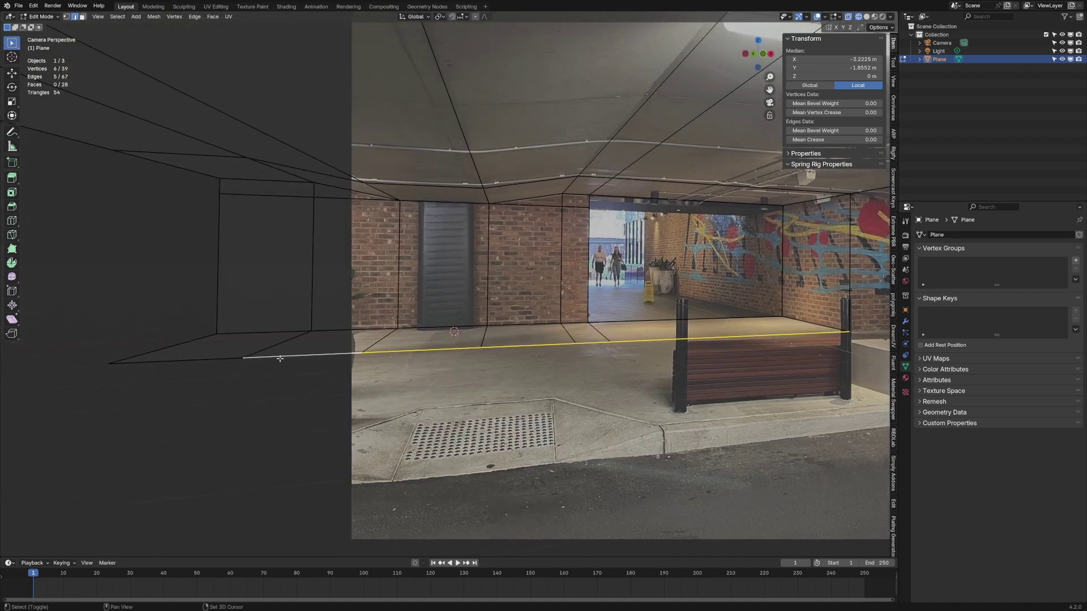
{"action": "left_click", "coordinate": [216, 359], "text": "shift"}
{"action": "scroll", "coordinate": [371, 299], "scroll_direction": "up", "scroll_amount": 2}
{"action": "middle_click_drag", "start_coordinate": [370, 299], "coordinate": [1, 360], "text": "shift"}
{"action": "middle_click_drag", "start_coordinate": [849, 365], "coordinate": [473, 424], "text": "shift"}
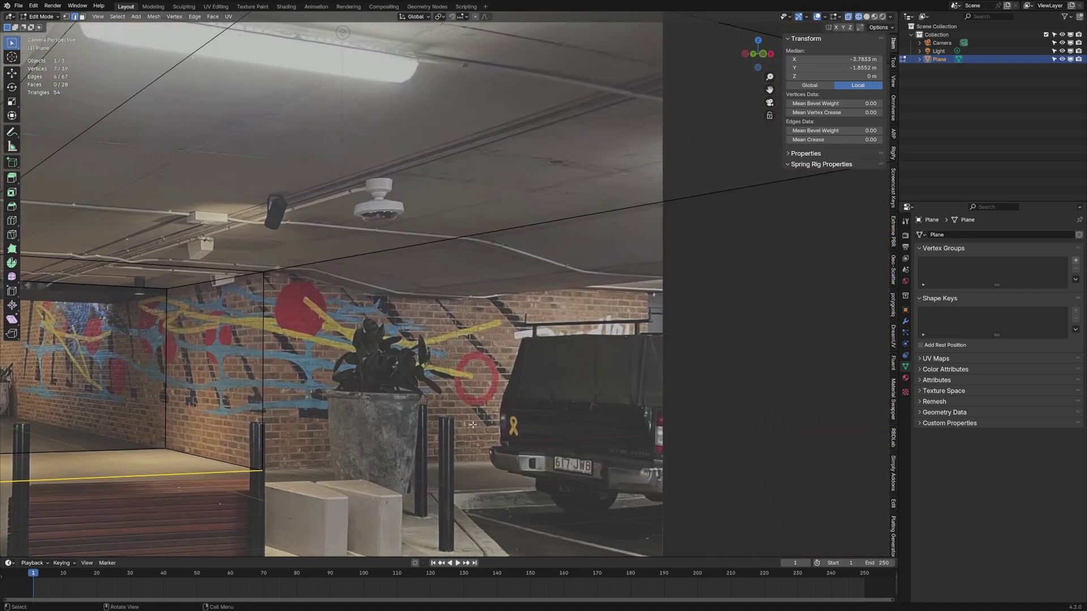
Step: Extrude the mural wall's near vertical edge about 5.5 m along X to form the wall section behind the planter and van
{"action": "left_click", "coordinate": [261, 386]}
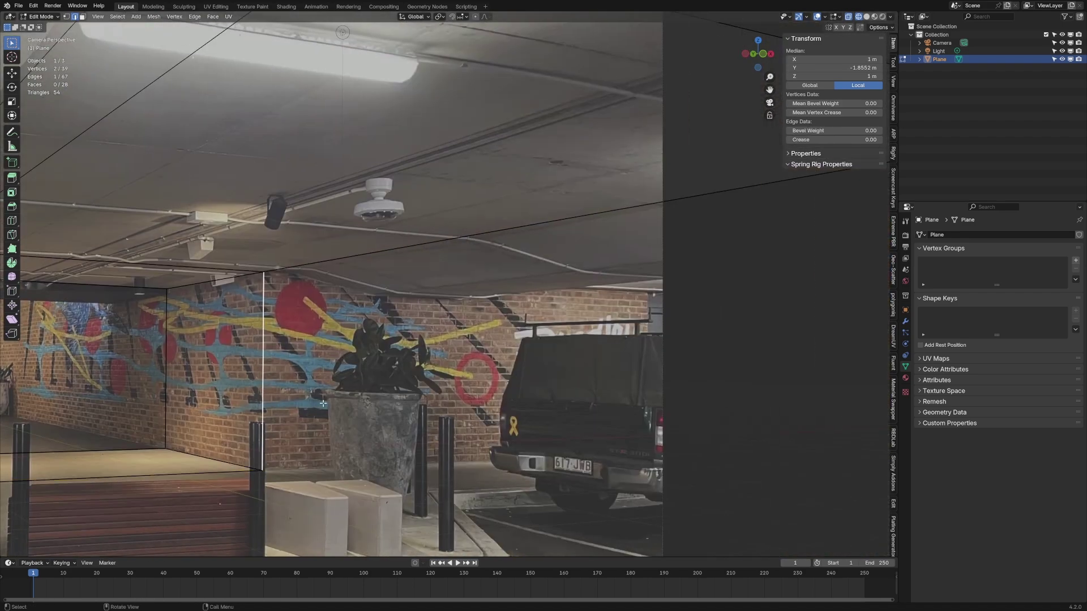
{"action": "key", "text": "e"}
{"action": "key", "text": "y"}
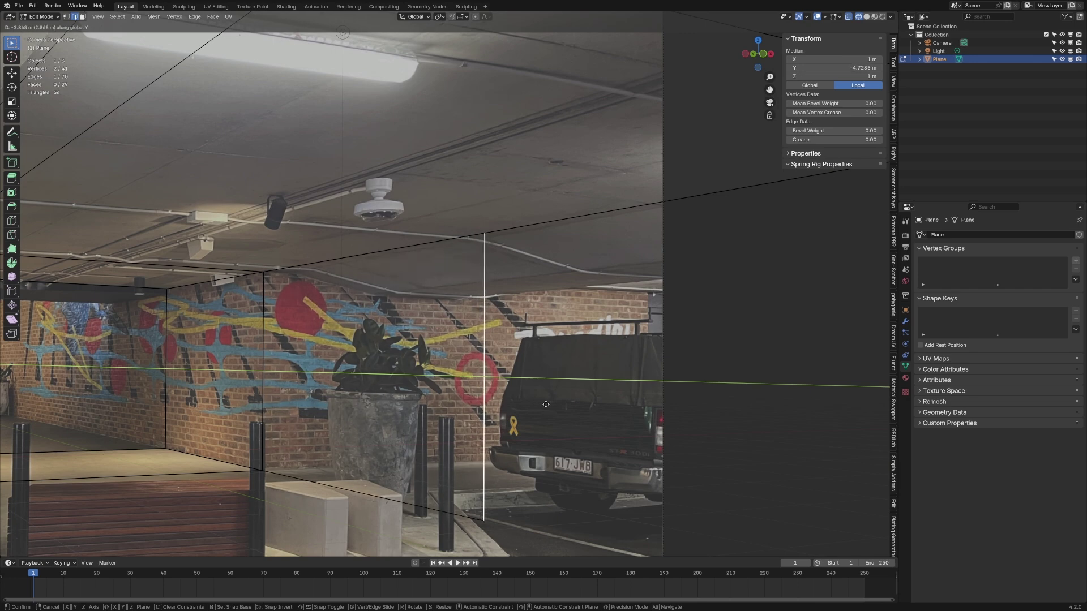
{"action": "left_click", "coordinate": [702, 414]}
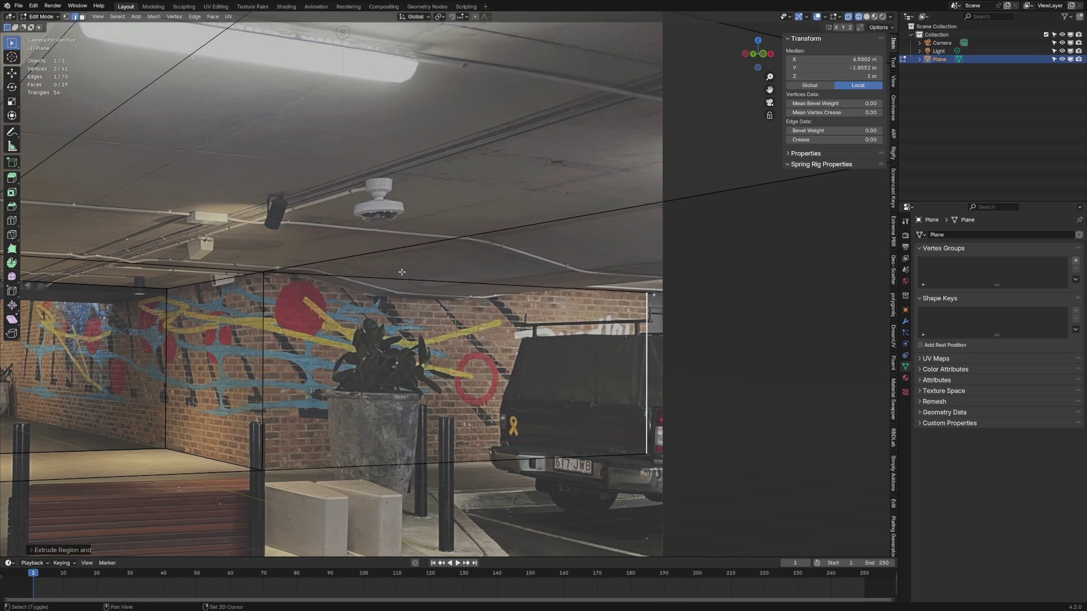
Step: Add two vertical loop cuts to the new wall section, one through the large red circle and one behind the planter
{"action": "scroll", "coordinate": [402, 272], "scroll_direction": "up", "scroll_amount": 2}
{"action": "middle_click_drag", "start_coordinate": [426, 294], "coordinate": [370, 200], "text": "shift"}
{"action": "key", "text": "ctrl+r"}
{"action": "left_click", "coordinate": [490, 229]}
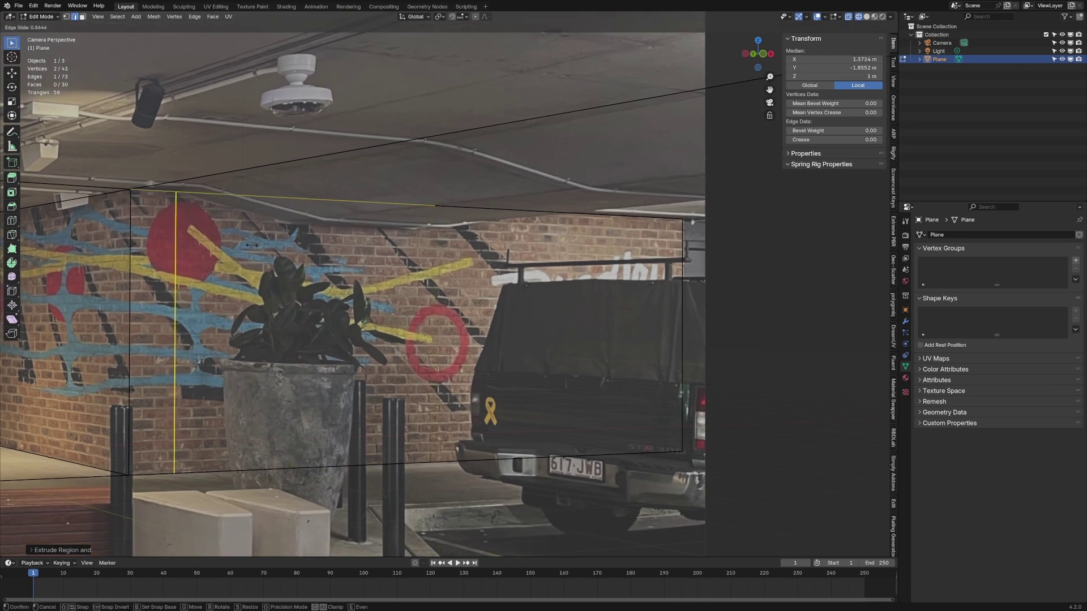
{"action": "left_click", "coordinate": [391, 219]}
{"action": "key", "text": "ctrl+r"}
{"action": "left_click", "coordinate": [391, 220]}
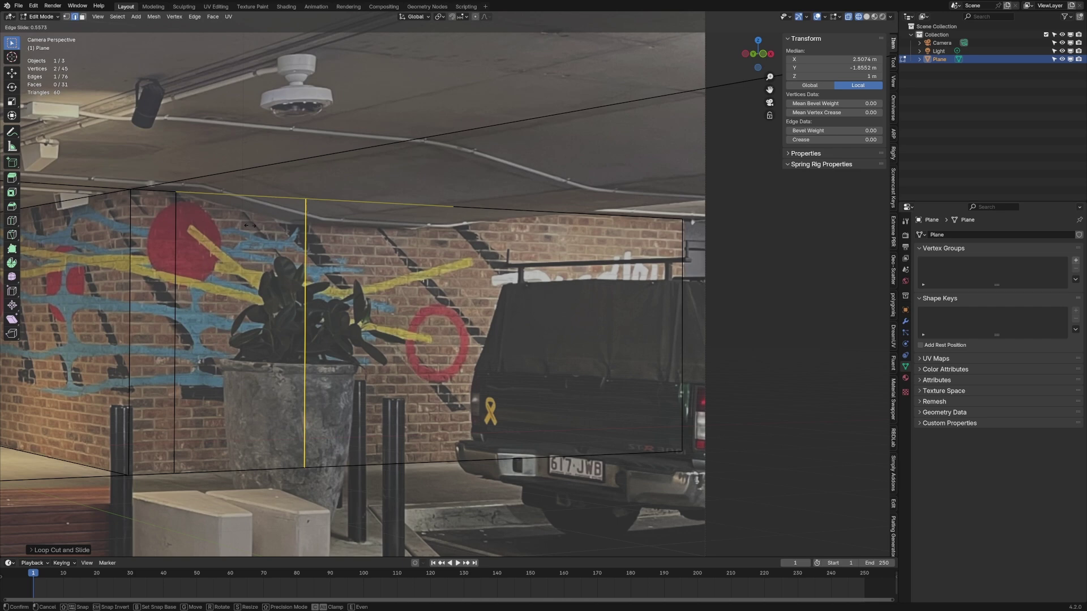
{"action": "left_click", "coordinate": [242, 225]}
Step: Add two more vertical loop cuts, one through the red ring and one behind the van, sliding the last to X about 4.7 m
{"action": "key", "text": "ctrl+r"}
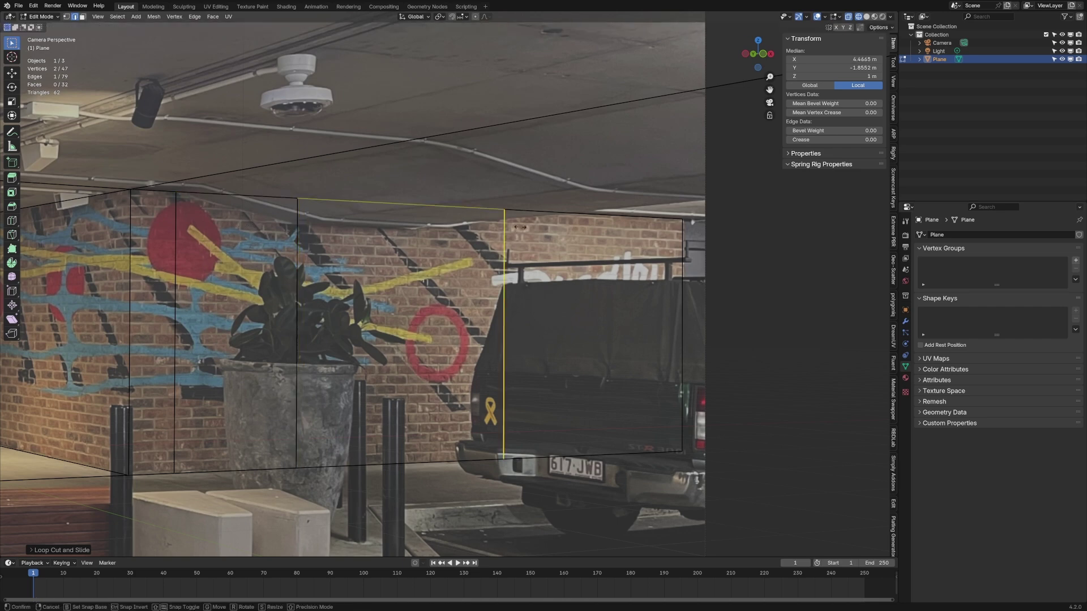
{"action": "left_click", "coordinate": [510, 240]}
{"action": "left_click", "coordinate": [553, 234]}
{"action": "key", "text": "ctrl+r"}
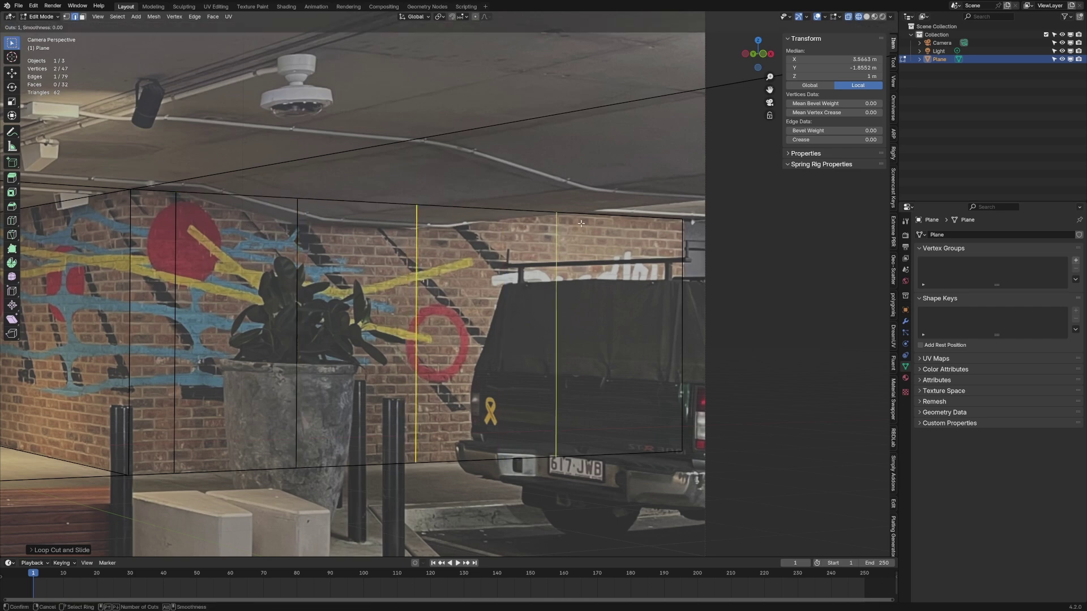
{"action": "left_click", "coordinate": [552, 249]}
{"action": "left_click", "coordinate": [526, 312]}
{"action": "key", "text": "g"}
{"action": "key", "text": "g"}
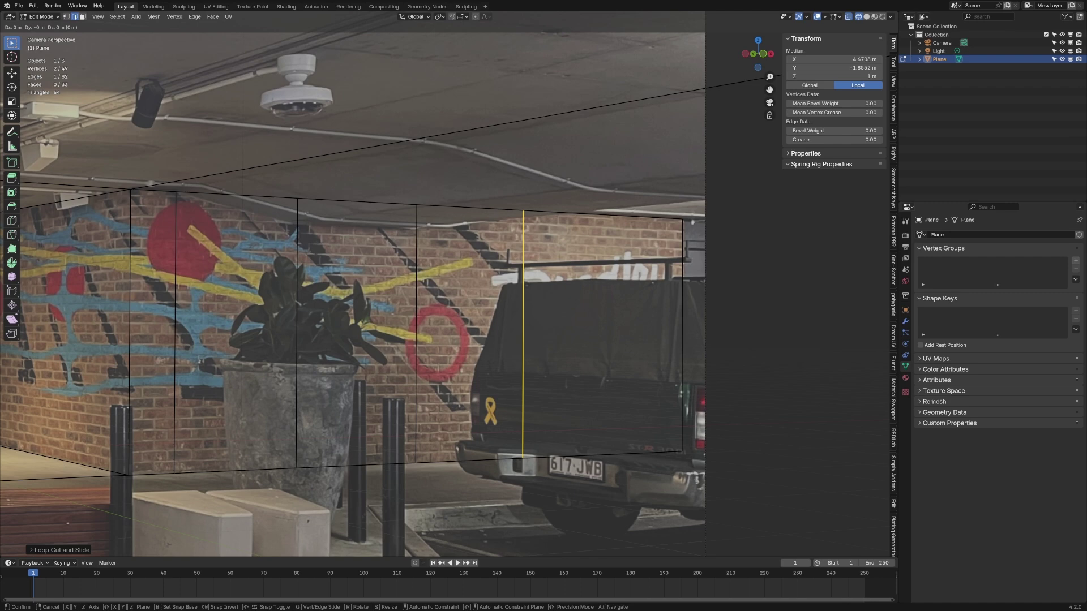
{"action": "left_click", "coordinate": [539, 345]}
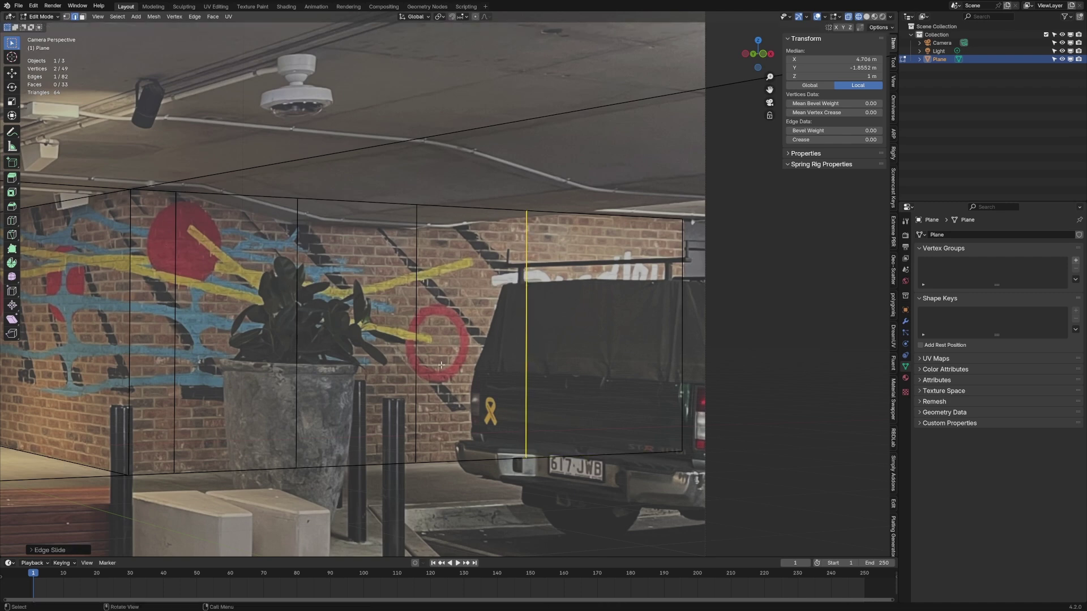
Step: Lower the new wall's top edge between the second and third loop cuts along Z to meet the photo's ceiling line
{"action": "middle_click_drag", "start_coordinate": [325, 306], "coordinate": [442, 241], "text": "shift"}
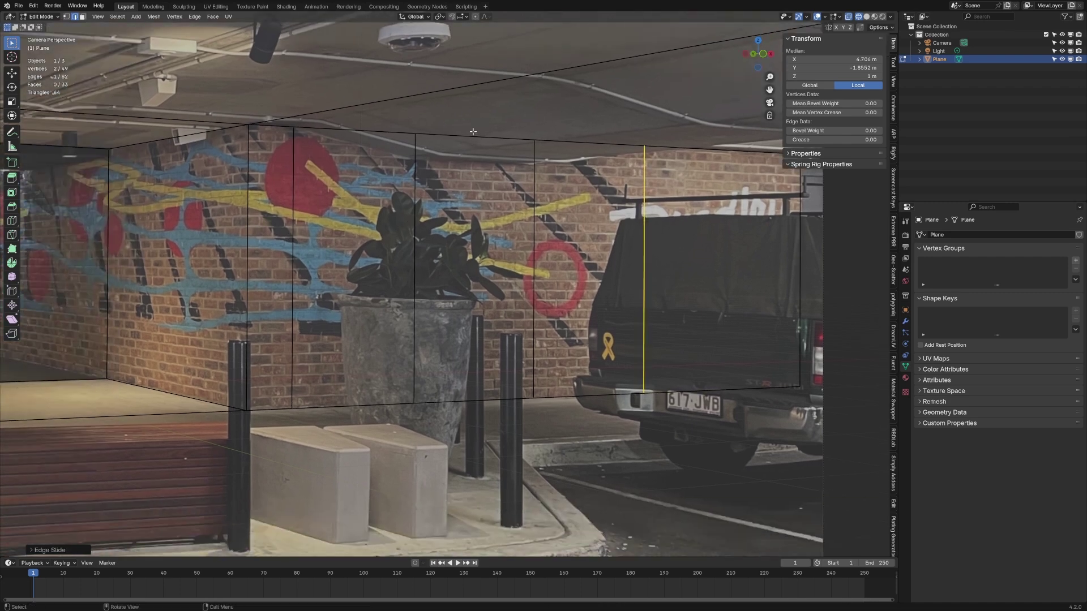
{"action": "left_click", "coordinate": [473, 131]}
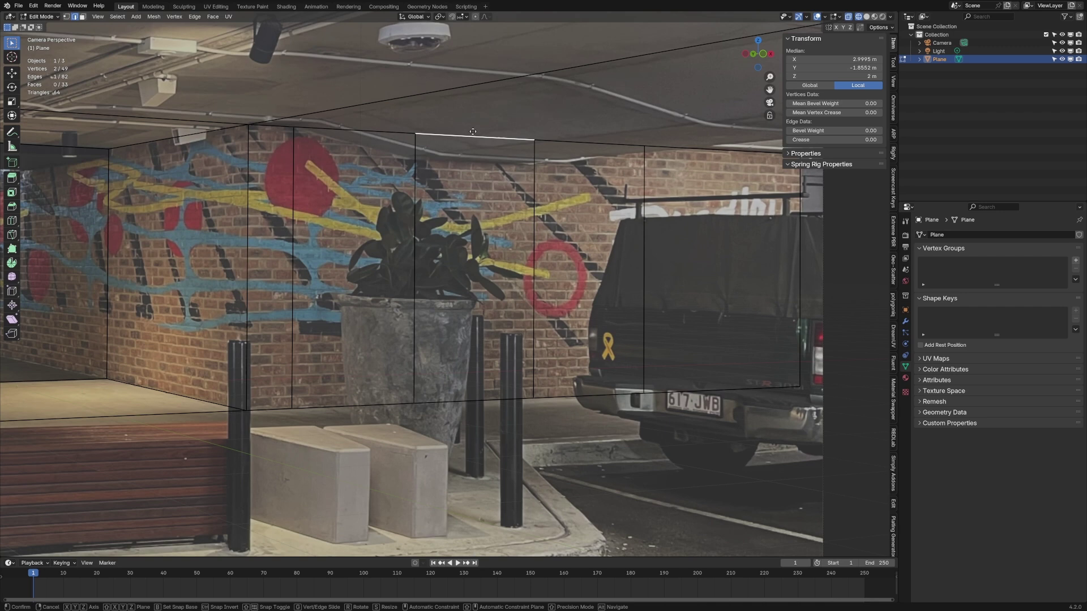
{"action": "key", "text": "g"}
{"action": "key", "text": "z"}
{"action": "left_click", "coordinate": [477, 156]}
Step: Select the new wall section's five top edges and extrude them about 5.8 m in negative Y as its ceiling
{"action": "middle_click_drag", "start_coordinate": [677, 243], "coordinate": [416, 265], "text": "shift"}
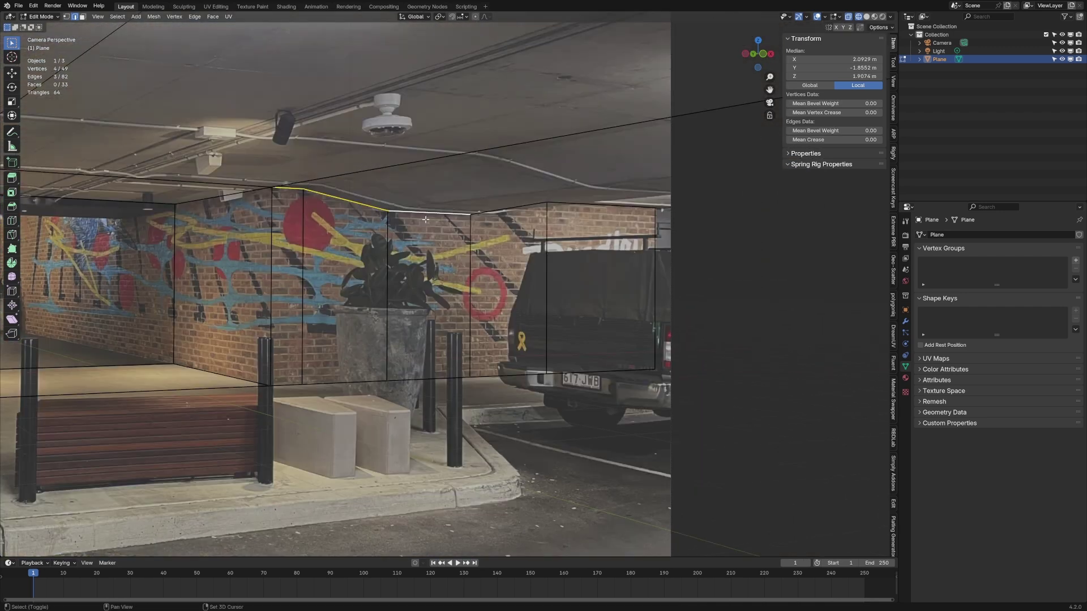
{"action": "left_click", "coordinate": [586, 203], "text": "shift"}
{"action": "key", "text": "e"}
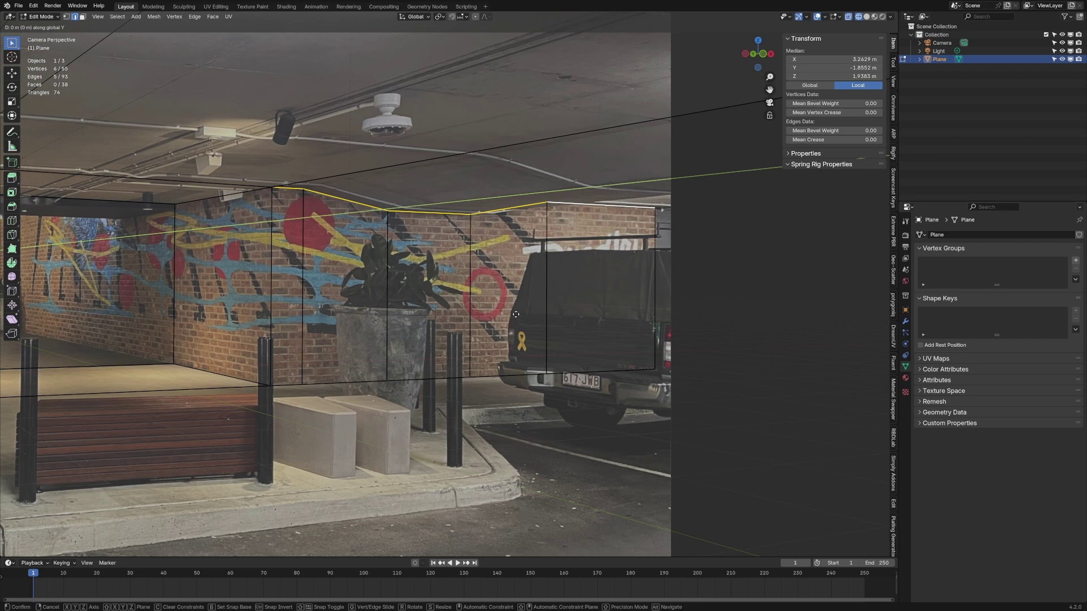
{"action": "key", "text": "y"}
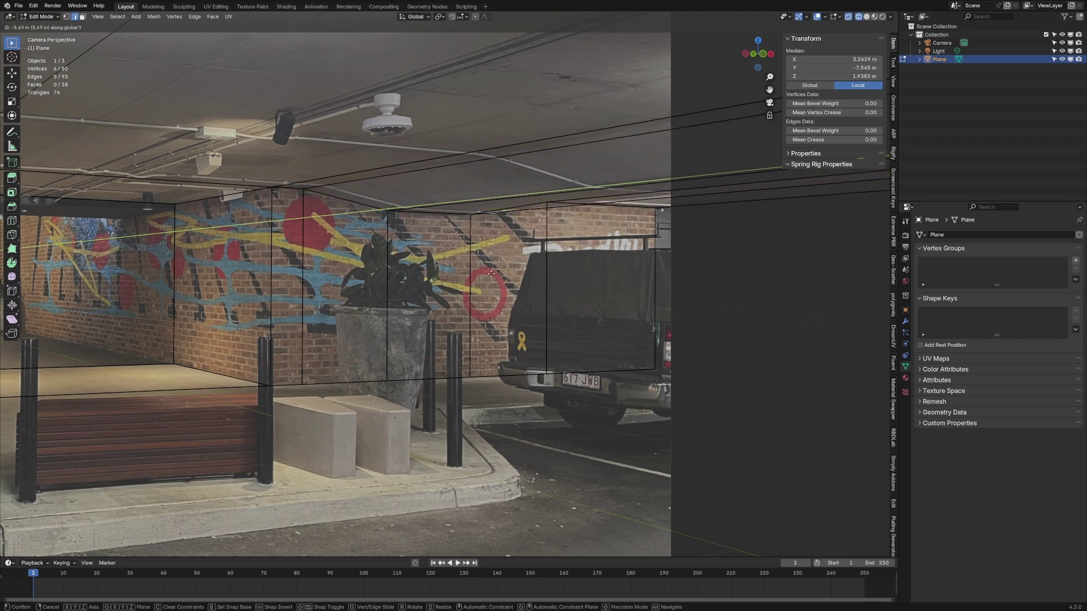
{"action": "left_click", "coordinate": [493, 276]}
Step: Select the front edges of both ceiling sections and flatten them into one line by scaling to 0 along Y
{"action": "scroll", "coordinate": [498, 286], "scroll_direction": "down", "scroll_amount": 8}
{"action": "middle_click_drag", "start_coordinate": [502, 293], "coordinate": [473, 253]}
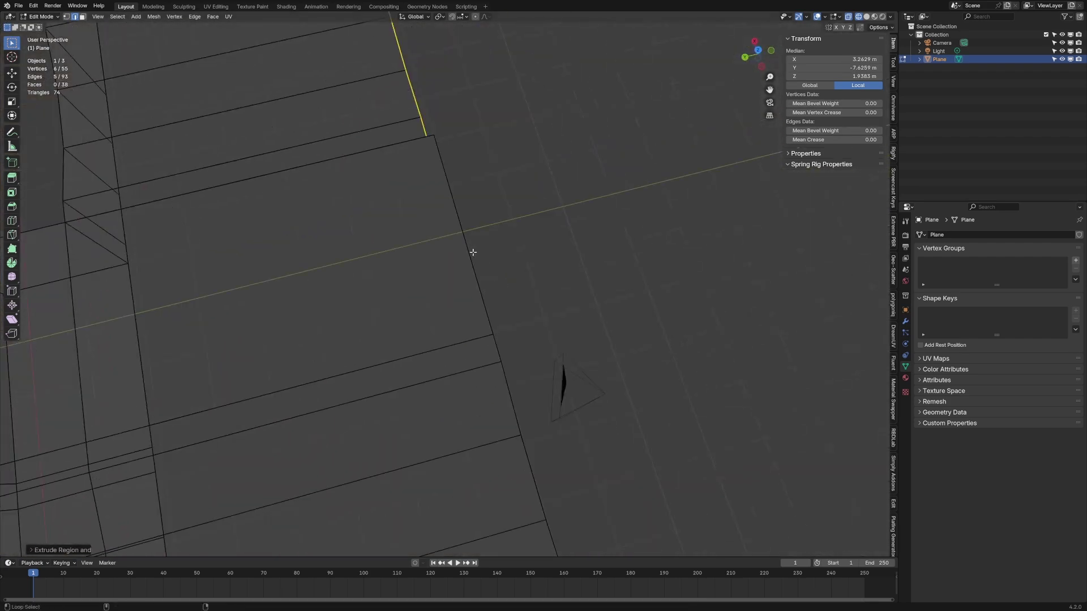
{"action": "left_click", "coordinate": [473, 252], "text": "alt+shift"}
{"action": "scroll", "coordinate": [475, 261], "scroll_direction": "down", "scroll_amount": 3}
{"action": "key", "text": "s"}
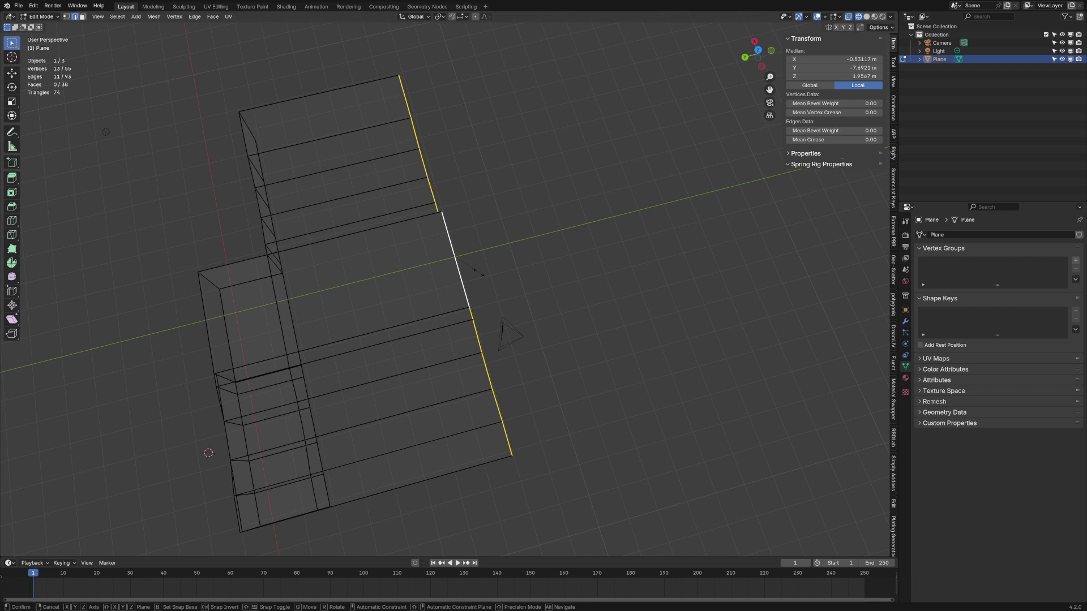
{"action": "key", "text": "y"}
{"action": "key", "text": "0"}
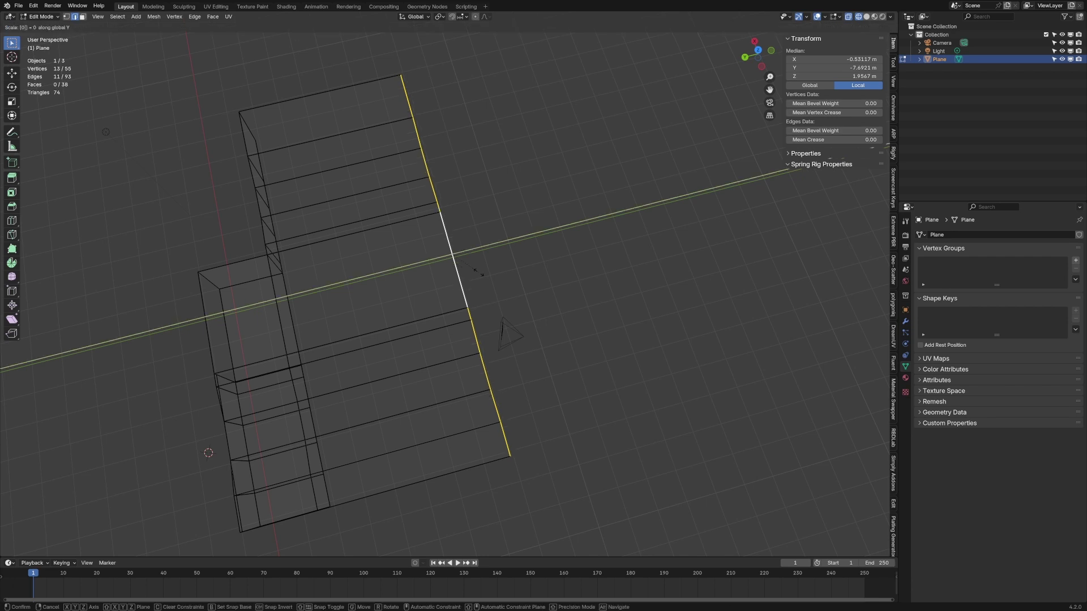
{"action": "key", "text": "Return"}
Step: Merge all overlapping vertices by distance and return to the camera view over the photo
{"action": "key", "text": "a"}
{"action": "key", "text": "comma"}
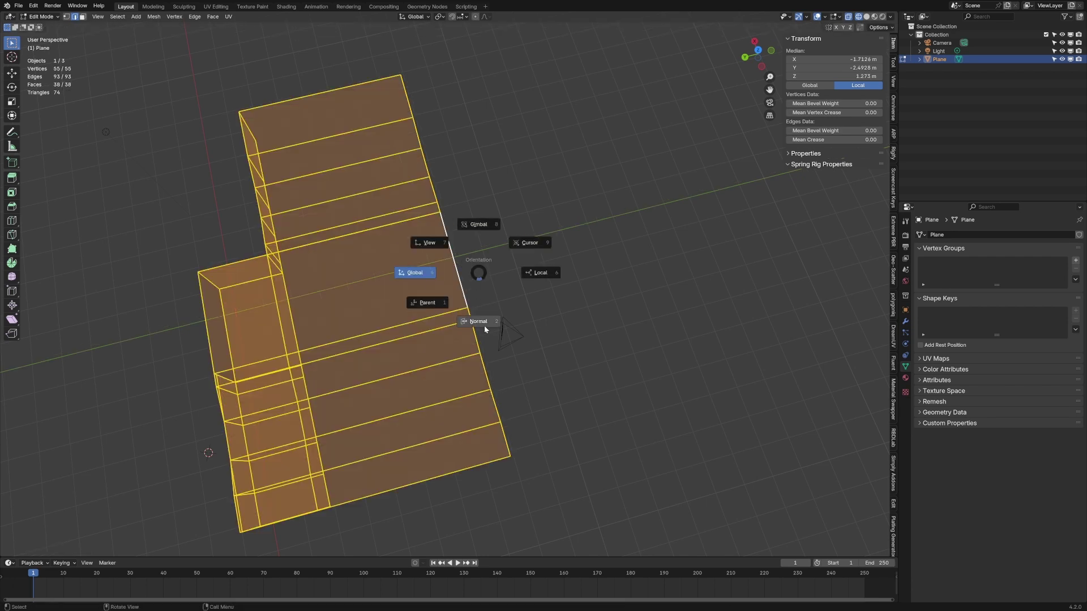
{"action": "key", "text": "Escape"}
{"action": "key", "text": "m"}
{"action": "left_click", "coordinate": [477, 272]}
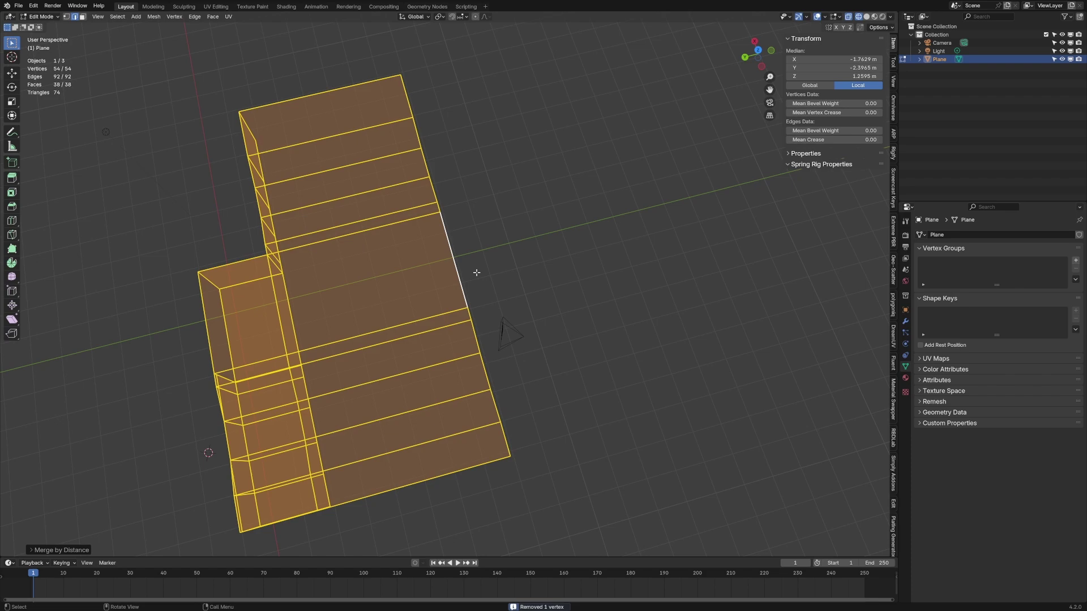
{"action": "key", "text": "KP_0"}
{"action": "scroll", "coordinate": [469, 278], "scroll_direction": "up", "scroll_amount": 5}
{"action": "middle_click_drag", "start_coordinate": [334, 464], "coordinate": [439, 430], "text": "shift"}
{"action": "scroll", "coordinate": [466, 346], "scroll_direction": "up", "scroll_amount": 2}
{"action": "scroll", "coordinate": [439, 429], "scroll_direction": "down", "scroll_amount": 3}
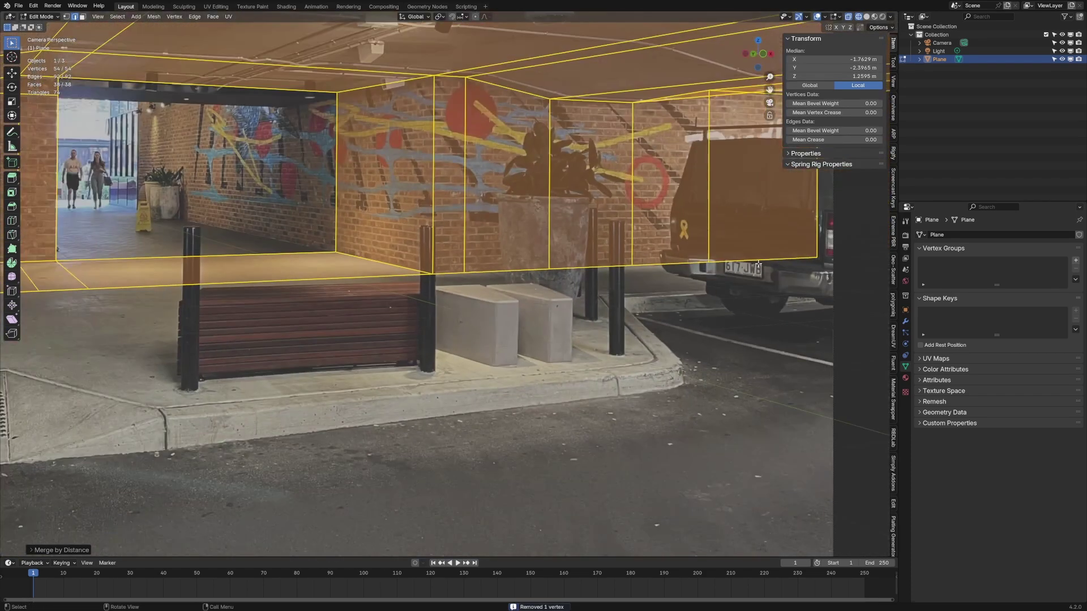
Step: Select the floor's front edge loop and extrude it about 1.64 m in negative Y toward the kerb
{"action": "left_click", "coordinate": [758, 261], "text": "alt"}
{"action": "scroll", "coordinate": [528, 348], "scroll_direction": "down", "scroll_amount": 5}
{"action": "scroll", "coordinate": [528, 348], "scroll_direction": "up", "scroll_amount": 8}
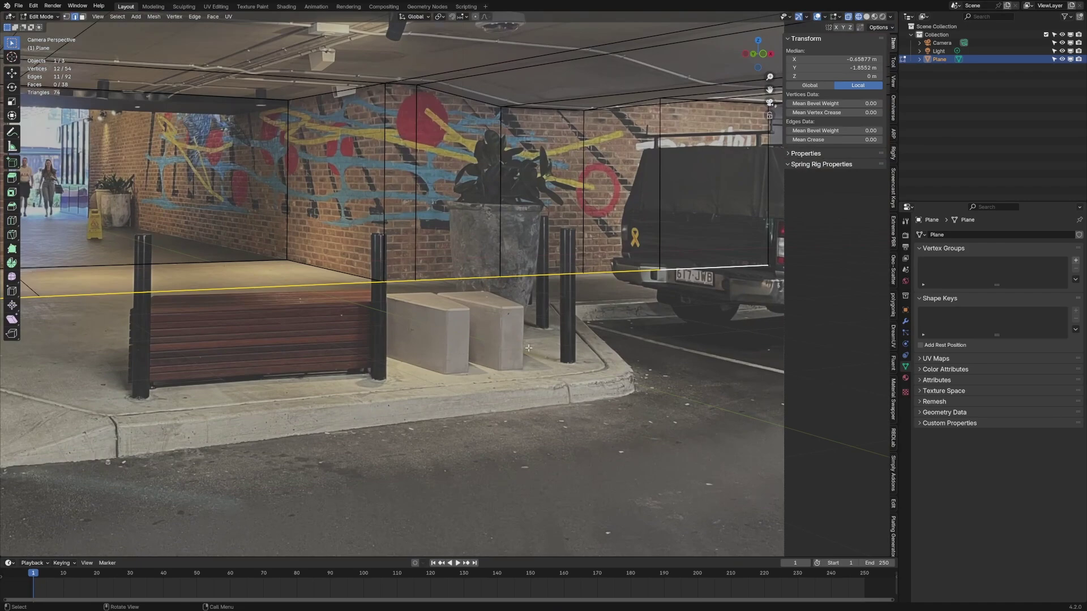
{"action": "key", "text": "e"}
{"action": "key", "text": "y"}
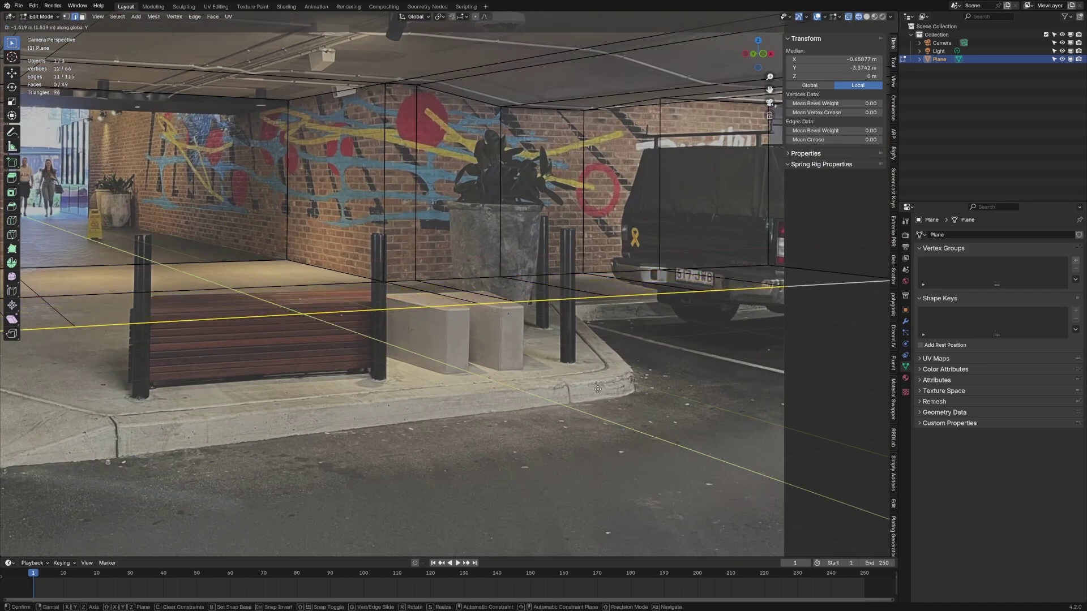
{"action": "left_click", "coordinate": [603, 390]}
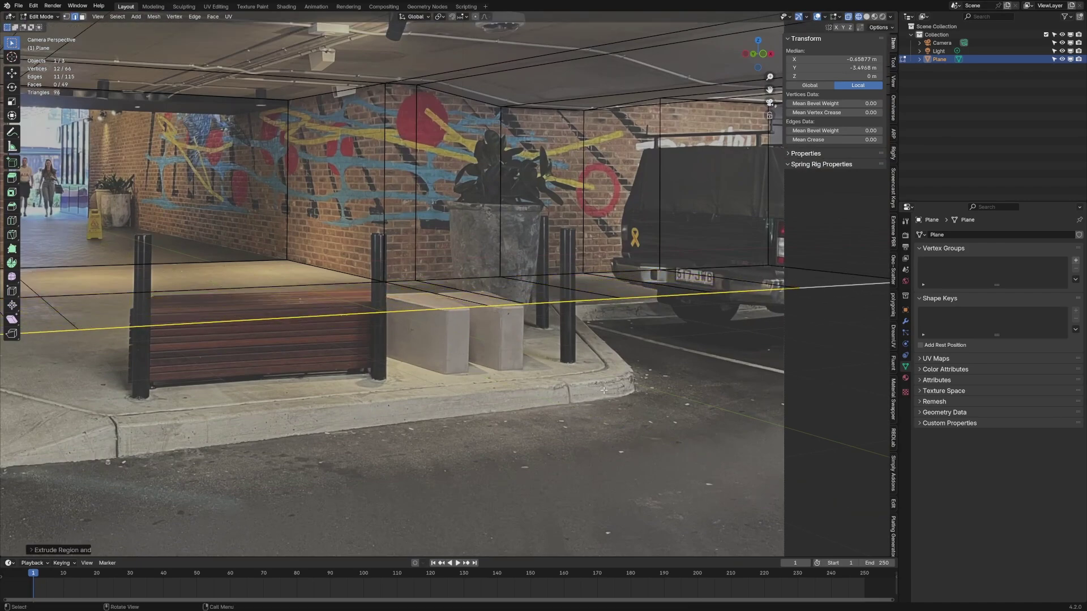
Step: Extrude the floor's front edge another 0.22 m or so in negative Y to meet the kerb behind the car
{"action": "scroll", "coordinate": [407, 303], "scroll_direction": "up", "scroll_amount": 8}
{"action": "key", "text": "e"}
{"action": "key", "text": "y"}
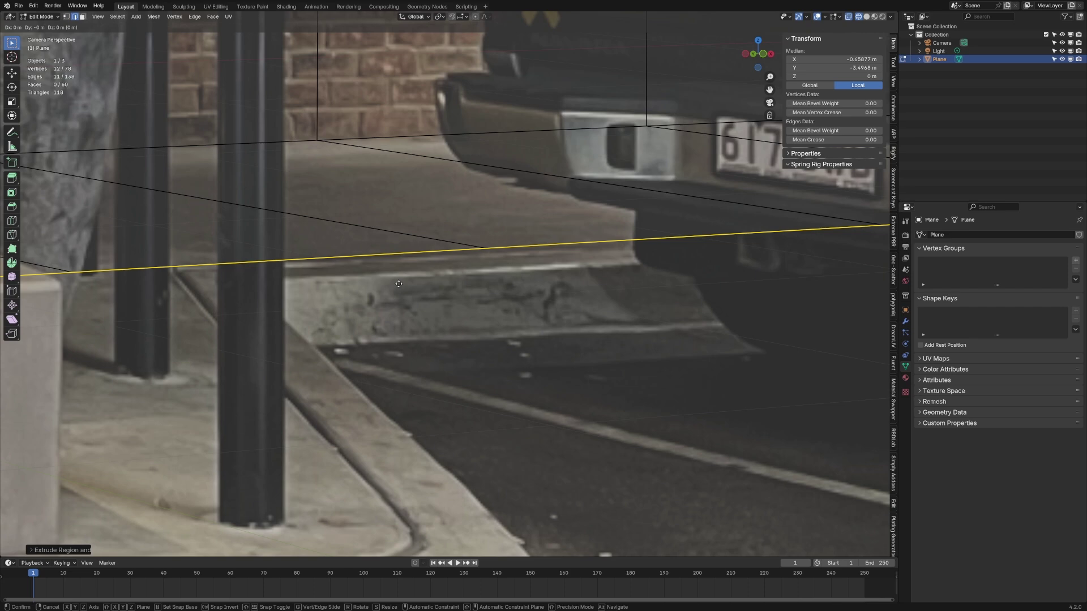
{"action": "left_click", "coordinate": [455, 315]}
{"action": "scroll", "coordinate": [455, 316], "scroll_direction": "down", "scroll_amount": 6}
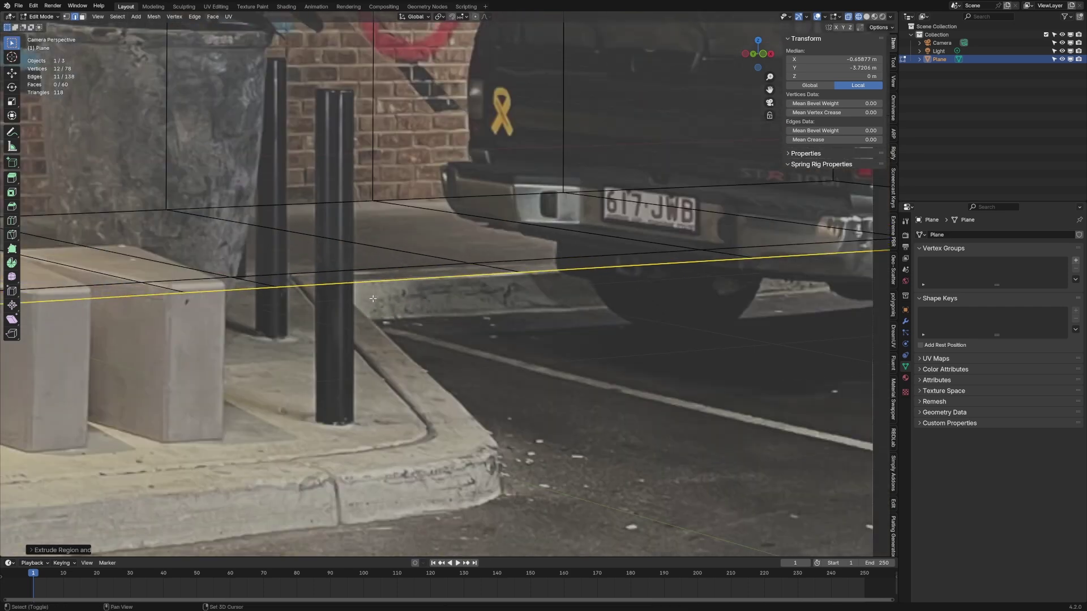
{"action": "scroll", "coordinate": [504, 263], "scroll_direction": "up", "scroll_amount": 4}
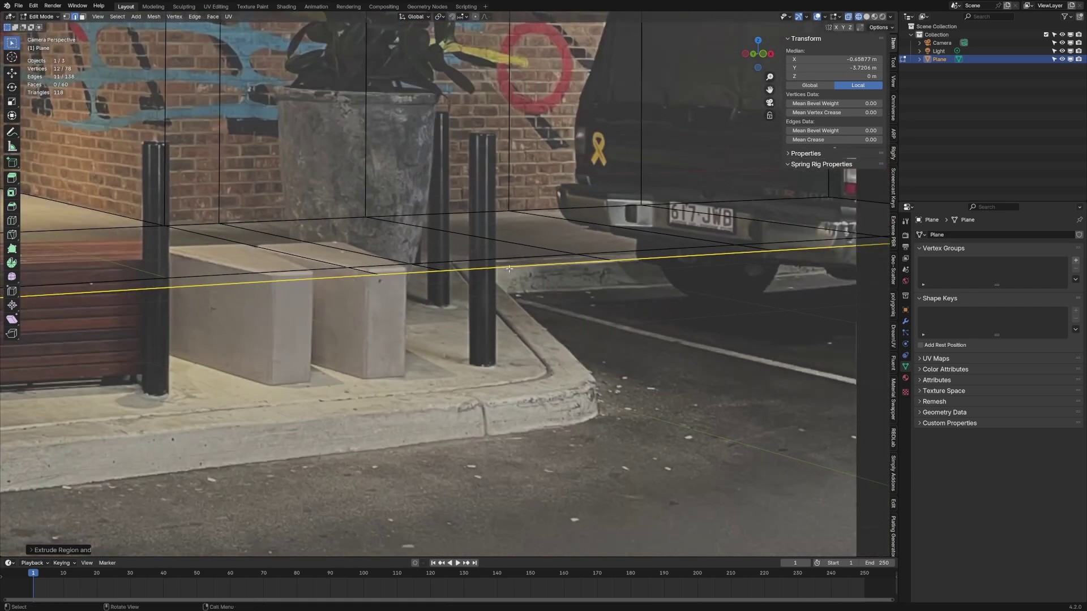
Step: Add a loop cut through the wall and floor near the front bollard, sliding it to about X 1.62 m
{"action": "key", "text": "ctrl+r"}
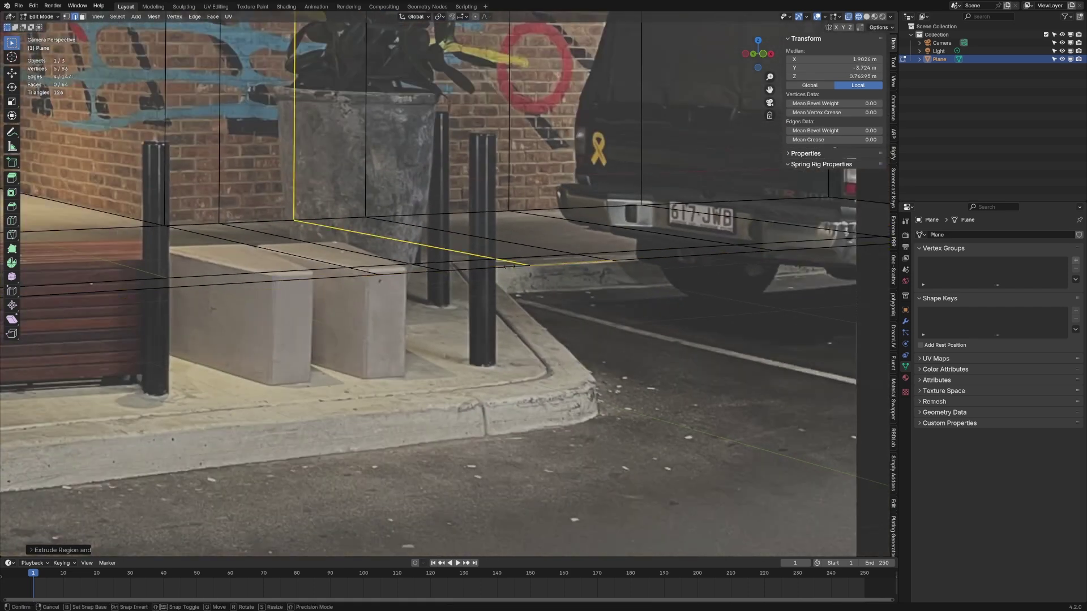
{"action": "left_click", "coordinate": [493, 280]}
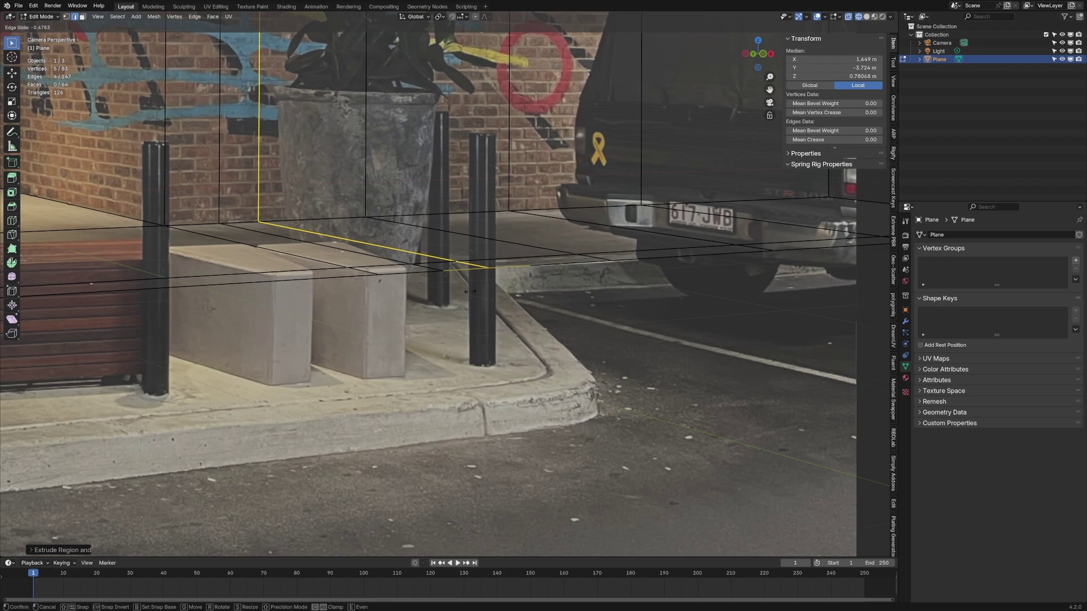
{"action": "left_click", "coordinate": [432, 303]}
{"action": "scroll", "coordinate": [431, 303], "scroll_direction": "down", "scroll_amount": 2}
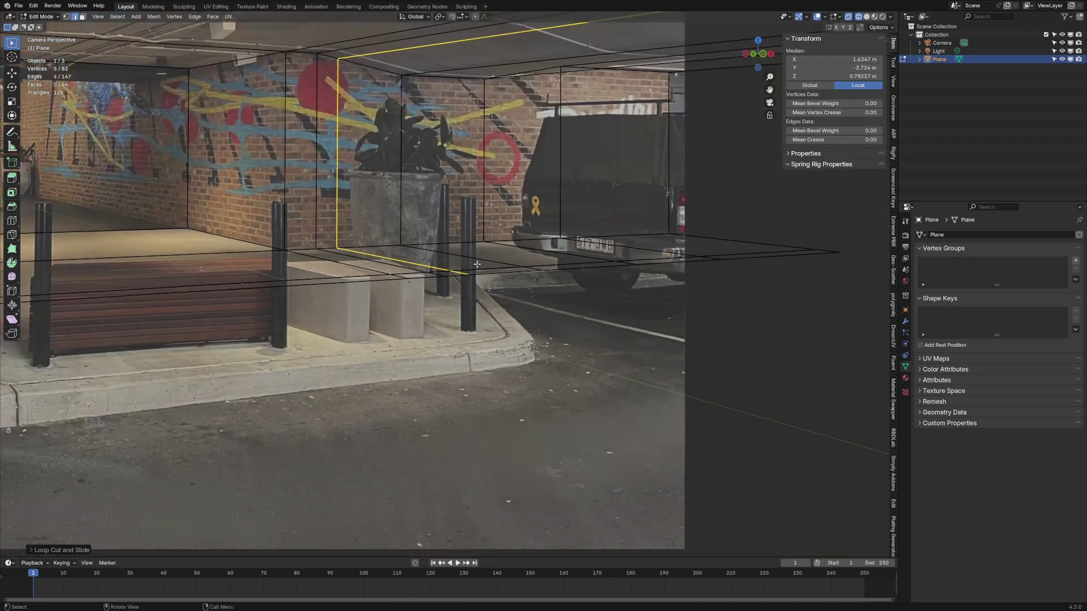
Step: Select the floor's eight front edges on the bench side of the new loop cut and extrude them about 1.94 m in negative Y
{"action": "left_click", "coordinate": [453, 278]}
{"action": "left_click", "coordinate": [390, 277], "text": "shift"}
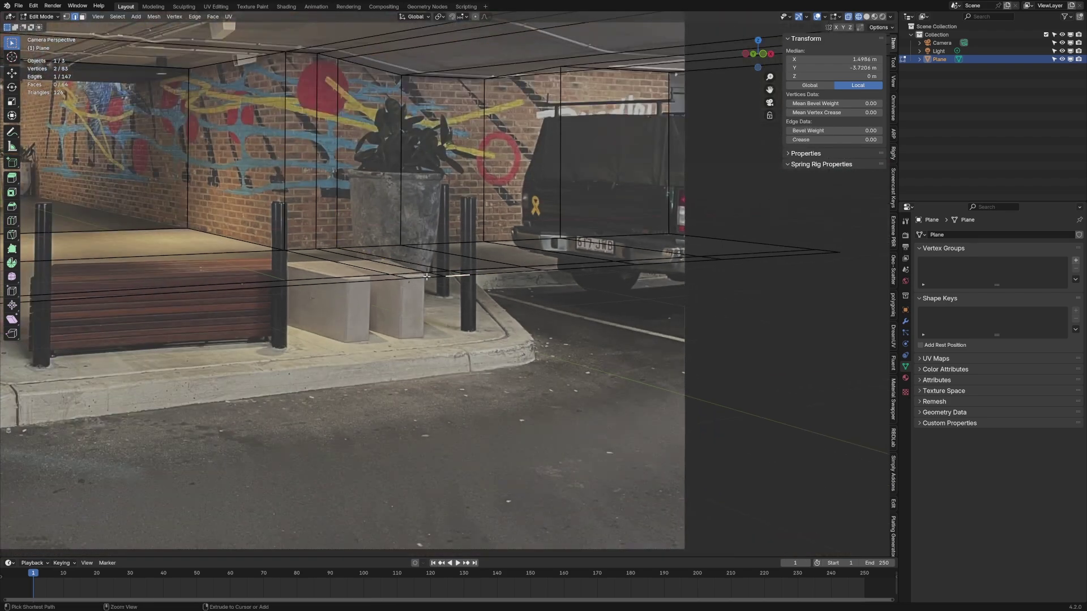
{"action": "left_click", "coordinate": [424, 277], "text": "shift"}
{"action": "left_click", "coordinate": [204, 292], "text": "shift"}
{"action": "scroll", "coordinate": [243, 291], "scroll_direction": "down", "scroll_amount": 4}
{"action": "middle_click_drag", "start_coordinate": [244, 292], "coordinate": [399, 291], "text": "shift"}
{"action": "left_click", "coordinate": [136, 304], "text": "ctrl"}
{"action": "scroll", "coordinate": [424, 368], "scroll_direction": "up", "scroll_amount": 2}
{"action": "middle_click_drag", "start_coordinate": [594, 365], "coordinate": [425, 407], "text": "shift"}
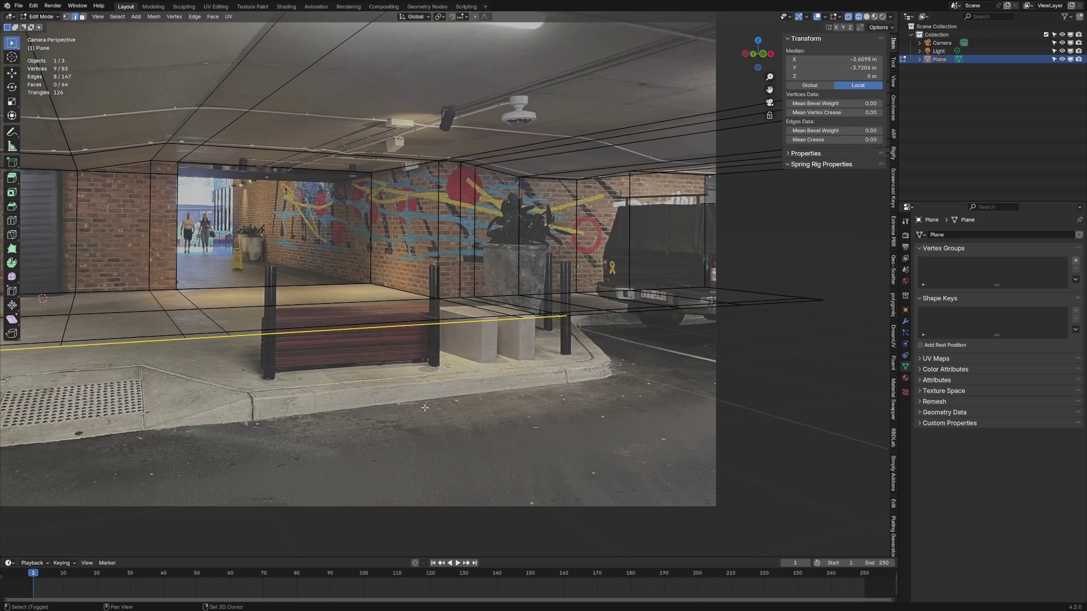
{"action": "key", "text": "e"}
{"action": "key", "text": "y"}
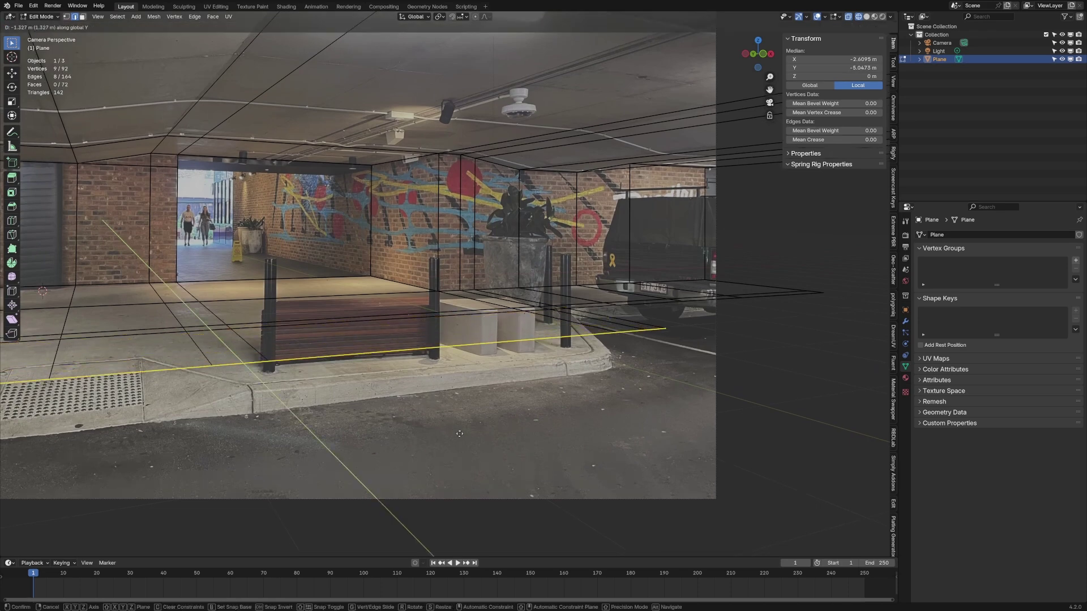
{"action": "left_click", "coordinate": [531, 517]}
Step: Select the extruded floor's three vertices at the car-side end and move them about 1.37 m in negative X to the kerb corner
{"action": "middle_click_drag", "start_coordinate": [531, 517], "coordinate": [382, 536], "text": "shift"}
{"action": "scroll", "coordinate": [592, 458], "scroll_direction": "up", "scroll_amount": 2}
{"action": "key", "text": "1"}
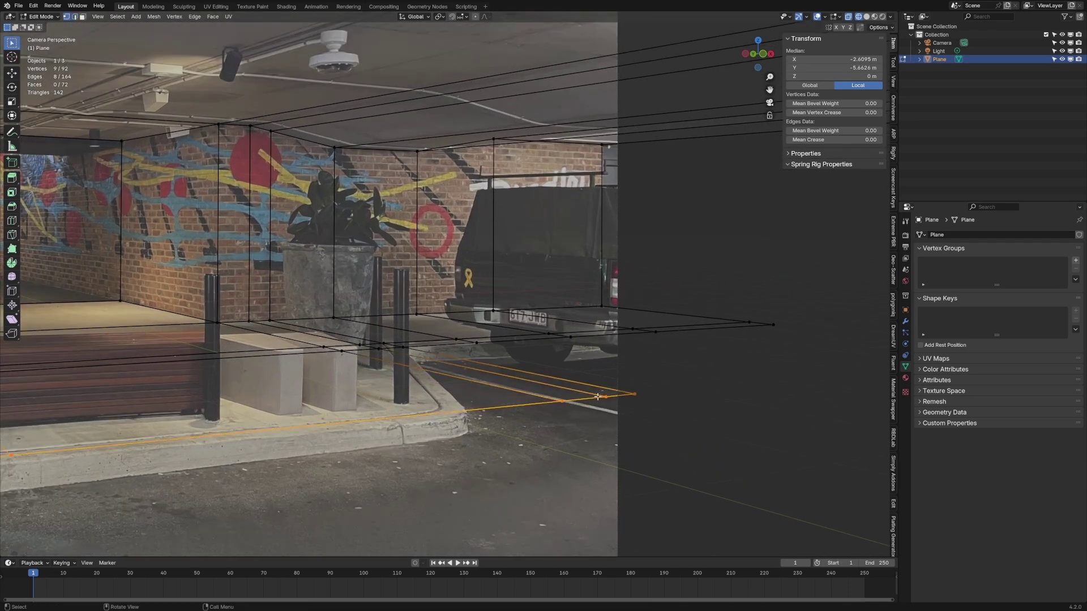
{"action": "left_click", "coordinate": [562, 401]}
{"action": "left_click", "coordinate": [634, 394], "text": "ctrl"}
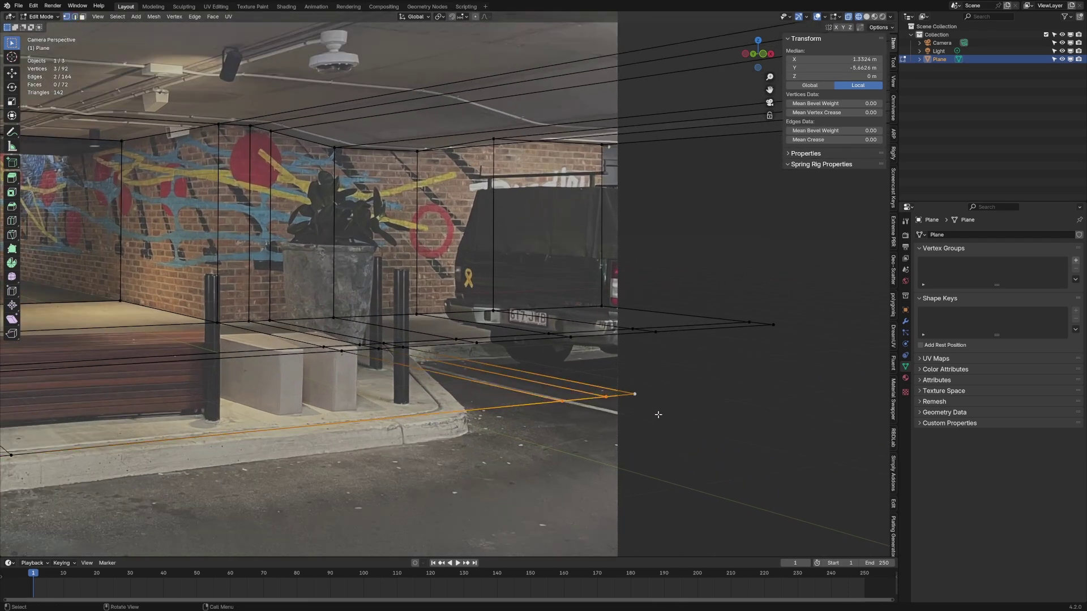
{"action": "key", "text": "g"}
{"action": "key", "text": "y"}
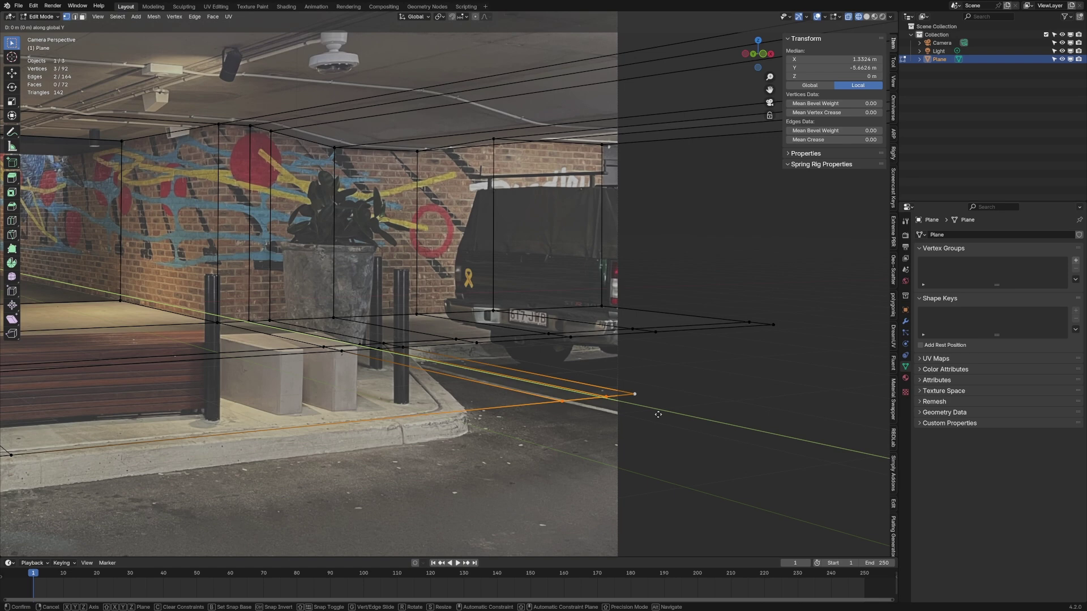
{"action": "left_click", "coordinate": [376, 467]}
{"action": "scroll", "coordinate": [376, 467], "scroll_direction": "up", "scroll_amount": 3}
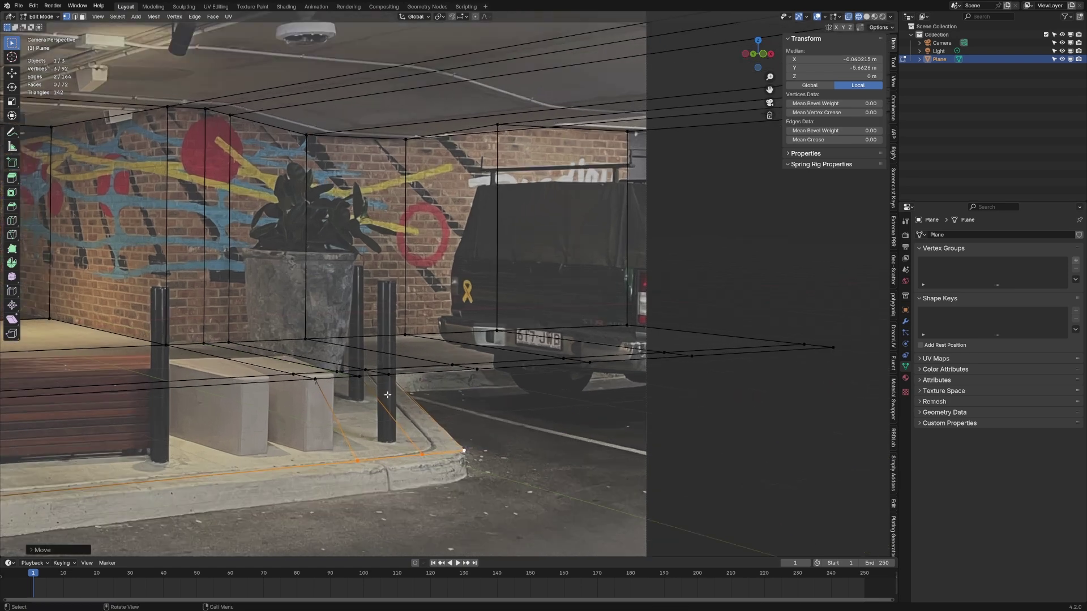
Step: Add a loop cut through the outer strip of the slanted kerb, sliding it onto the joint line behind the kerb's edge
{"action": "middle_click_drag", "start_coordinate": [322, 456], "coordinate": [303, 300], "text": "shift"}
{"action": "key", "text": "ctrl+r"}
{"action": "left_click", "coordinate": [328, 292]}
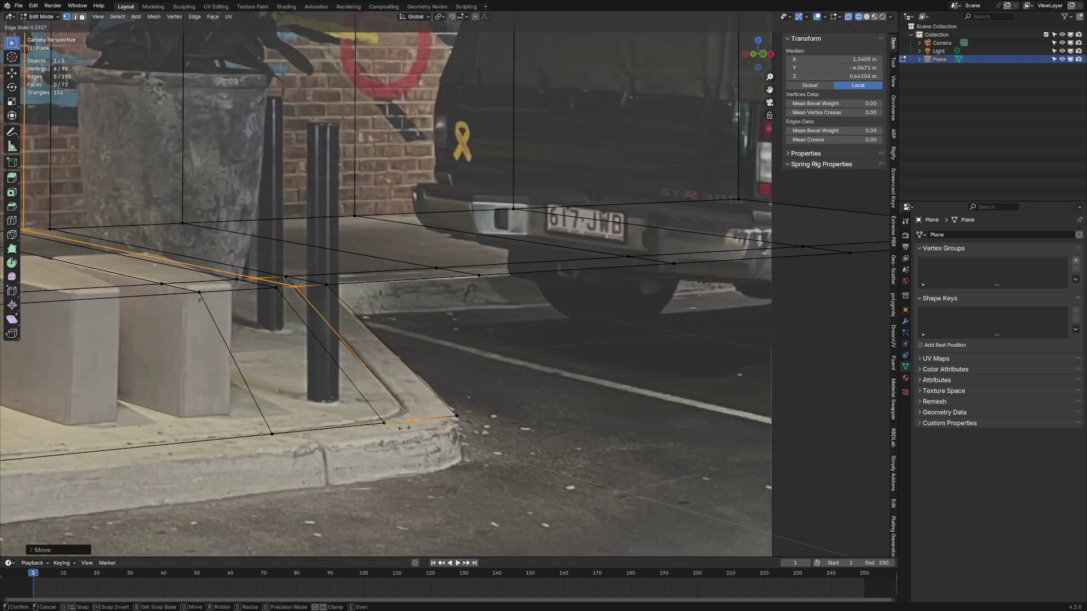
{"action": "left_click", "coordinate": [323, 347]}
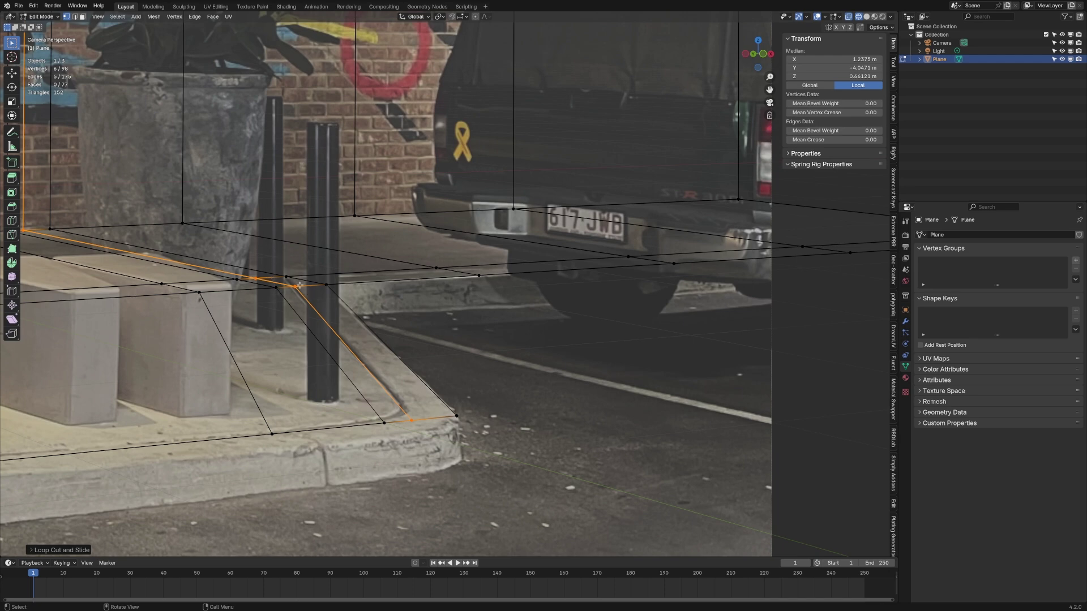
Step: Connect the new loop's vertex beside the front bollard to the neighbouring floor vertex behind it
{"action": "scroll", "coordinate": [343, 351], "scroll_direction": "up", "scroll_amount": 3}
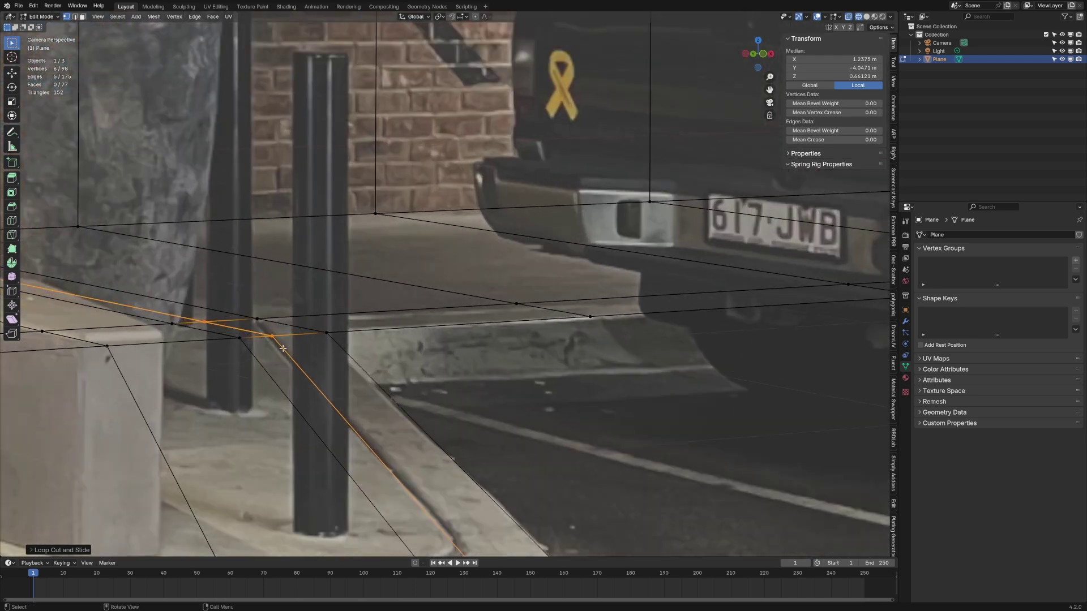
{"action": "left_click", "coordinate": [273, 335]}
{"action": "left_click", "coordinate": [257, 319], "text": "shift"}
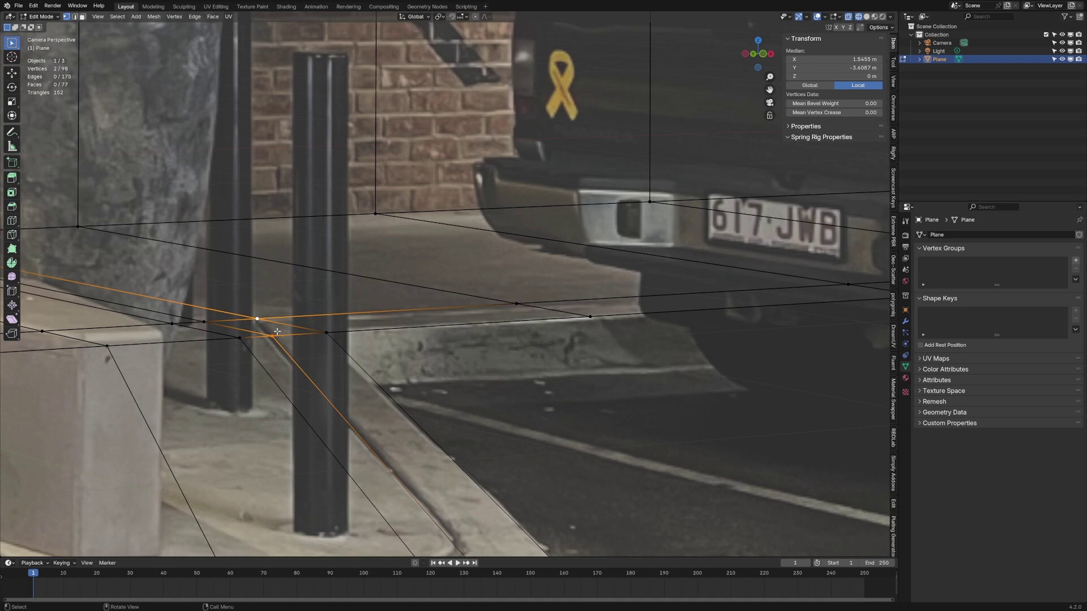
{"action": "key", "text": "k"}
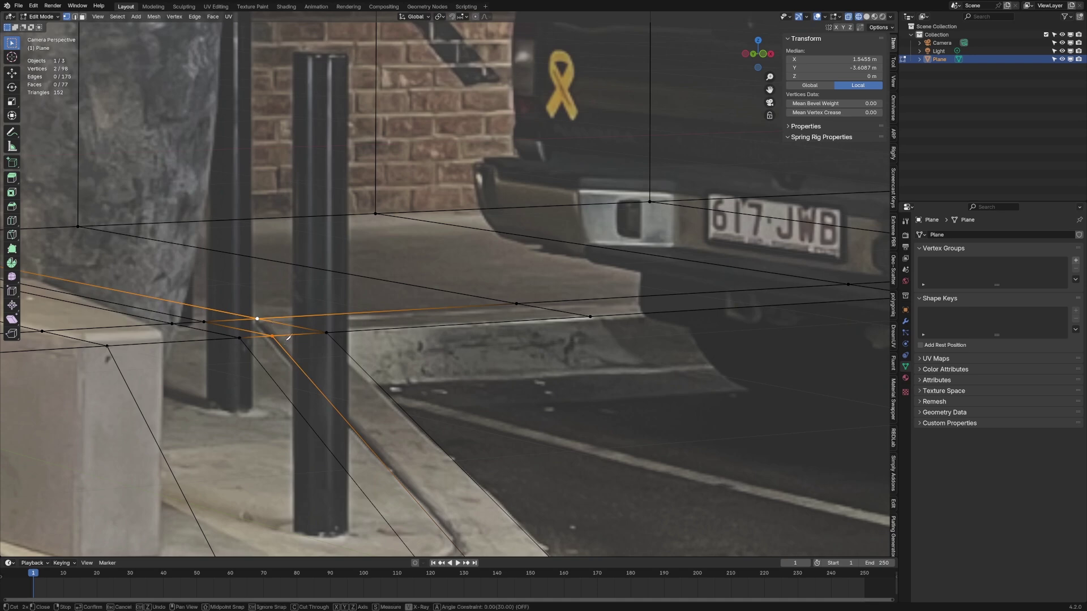
{"action": "key", "text": "Escape"}
{"action": "key", "text": "j"}
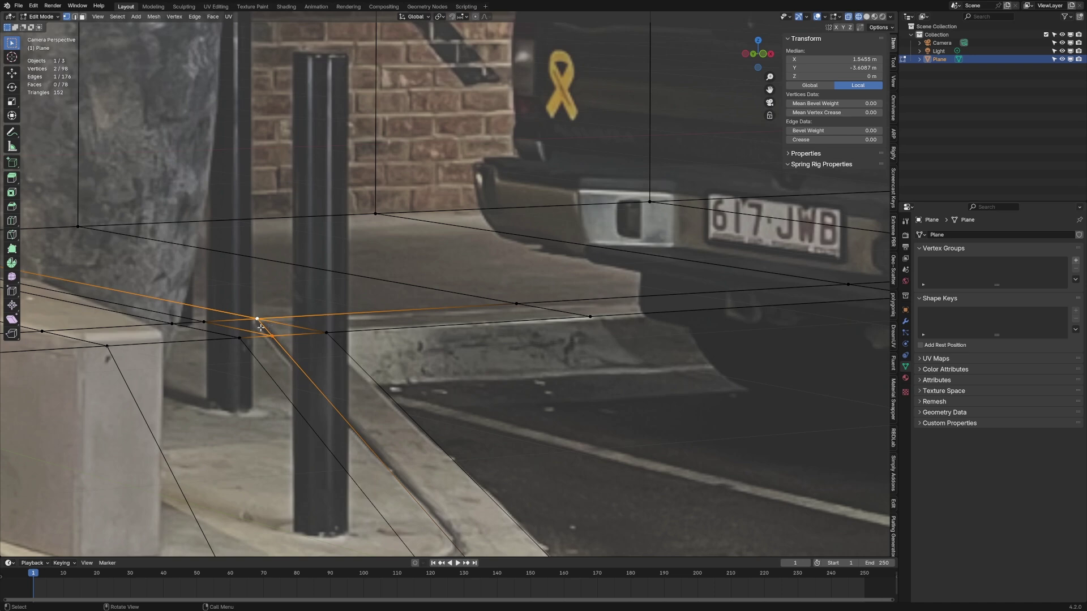
Step: Select the floor's eight front kerb edges, excluding the corner edge, and move them about 0.05 m in positive Y
{"action": "scroll", "coordinate": [260, 327], "scroll_direction": "down", "scroll_amount": 2}
{"action": "scroll", "coordinate": [296, 423], "scroll_direction": "down", "scroll_amount": 3}
{"action": "left_click", "coordinate": [431, 327], "text": "alt"}
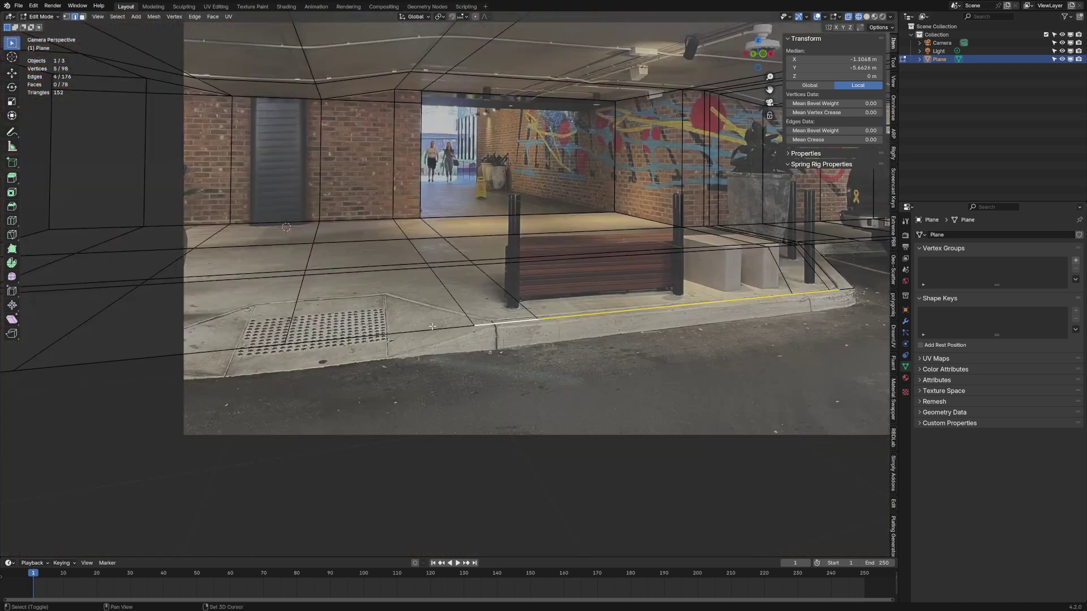
{"action": "left_click", "coordinate": [163, 356], "text": "alt+shift"}
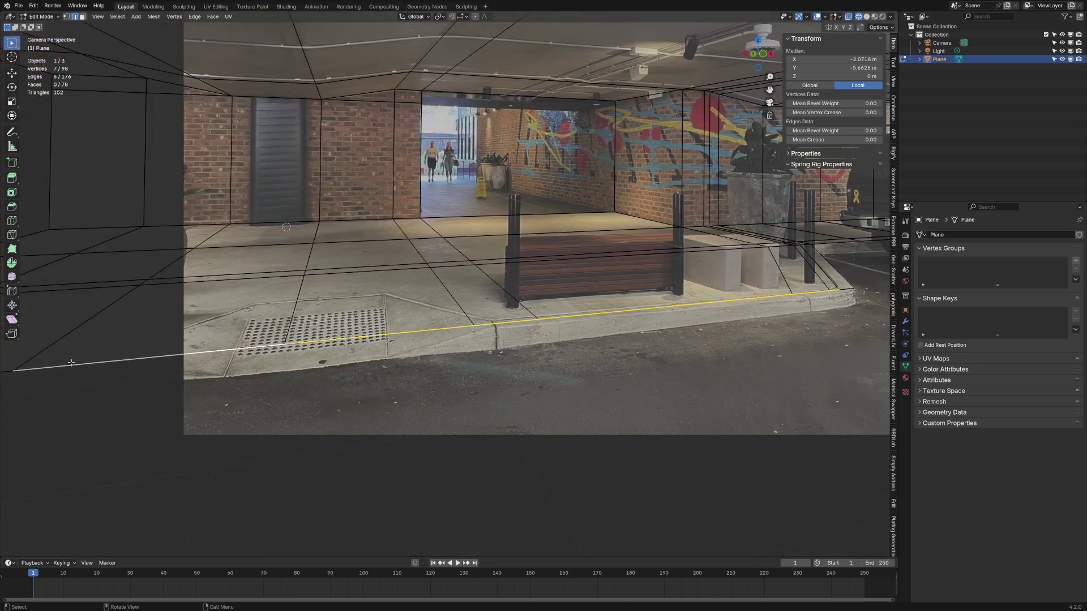
{"action": "scroll", "coordinate": [73, 362], "scroll_direction": "down", "scroll_amount": 2}
{"action": "left_click", "coordinate": [107, 344], "text": "shift"}
{"action": "scroll", "coordinate": [105, 341], "scroll_direction": "down", "scroll_amount": 2}
{"action": "left_click", "coordinate": [56, 344], "text": "shift"}
{"action": "scroll", "coordinate": [340, 350], "scroll_direction": "down", "scroll_amount": 1}
{"action": "middle_click_drag", "start_coordinate": [598, 345], "coordinate": [521, 373], "text": "shift"}
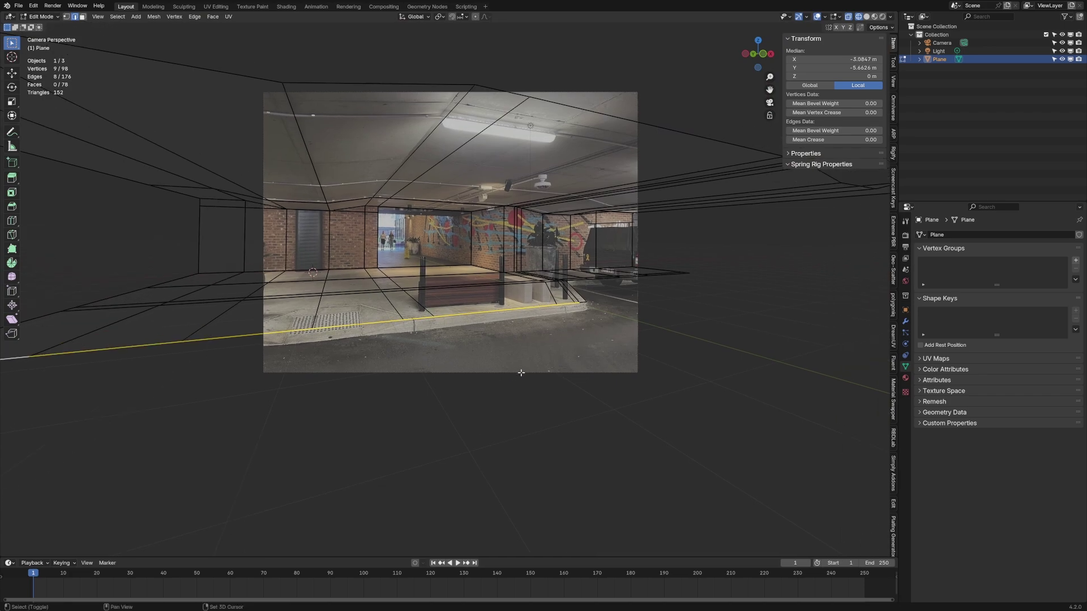
{"action": "scroll", "coordinate": [587, 294], "scroll_direction": "up", "scroll_amount": 7}
{"action": "key", "text": "g"}
{"action": "key", "text": "y"}
{"action": "left_click", "coordinate": [540, 243]}
{"action": "scroll", "coordinate": [540, 243], "scroll_direction": "down", "scroll_amount": 2}
{"action": "middle_click_drag", "start_coordinate": [355, 371], "coordinate": [538, 312], "text": "shift"}
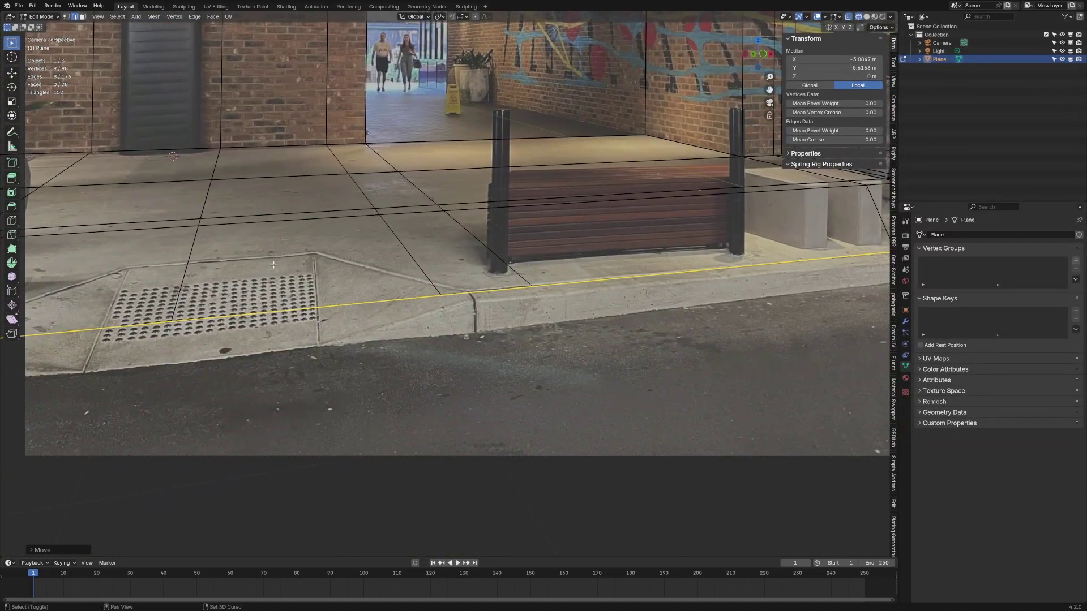
Step: Extrude the selected kerb edges about 0.16 m in negative Y to cover the kerb's top
{"action": "middle_click_drag", "start_coordinate": [748, 302], "coordinate": [347, 341], "text": "shift"}
{"action": "scroll", "coordinate": [481, 371], "scroll_direction": "up", "scroll_amount": 1}
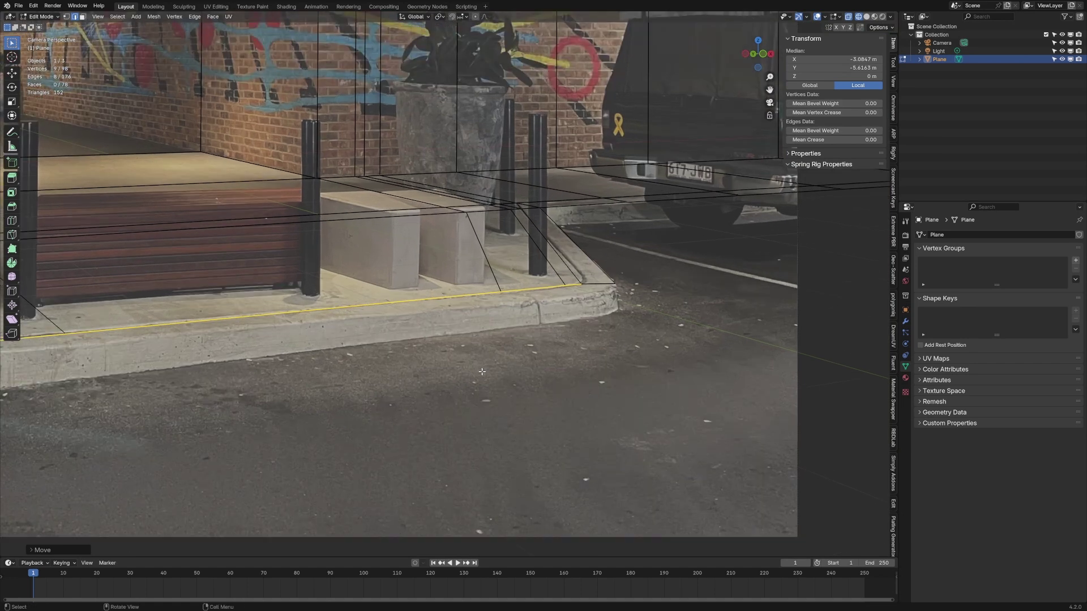
{"action": "key", "text": "e"}
{"action": "key", "text": "y"}
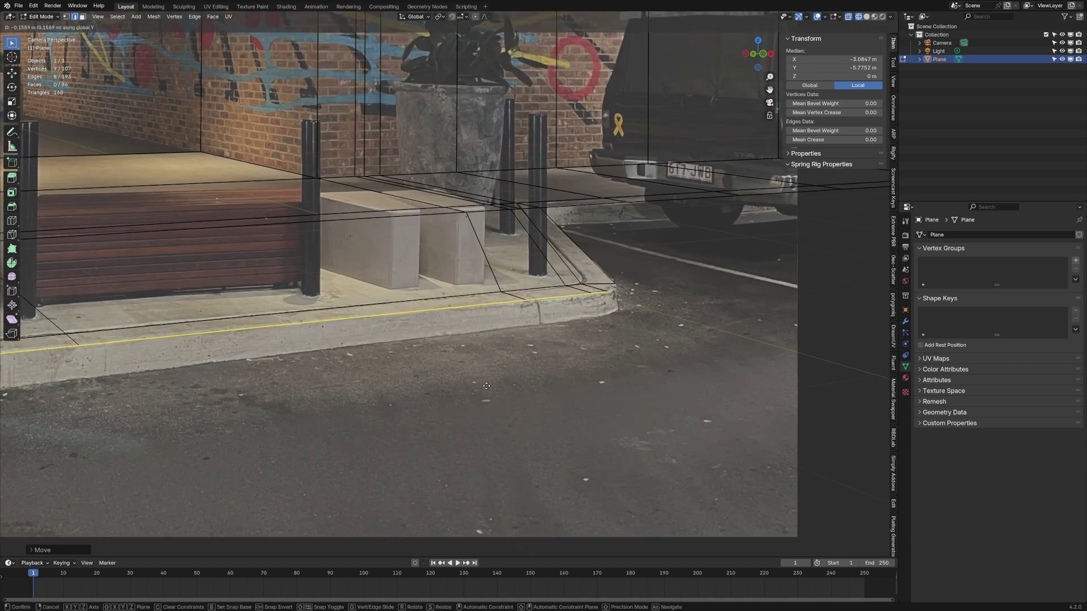
{"action": "left_click", "coordinate": [486, 386]}
{"action": "key", "text": "g"}
{"action": "right_click", "coordinate": [486, 387]}
Step: Shift the new kerb edge's three vertices nearest the corner in negative X to follow the kerb's end
{"action": "key", "text": "1"}
{"action": "left_click", "coordinate": [592, 293]}
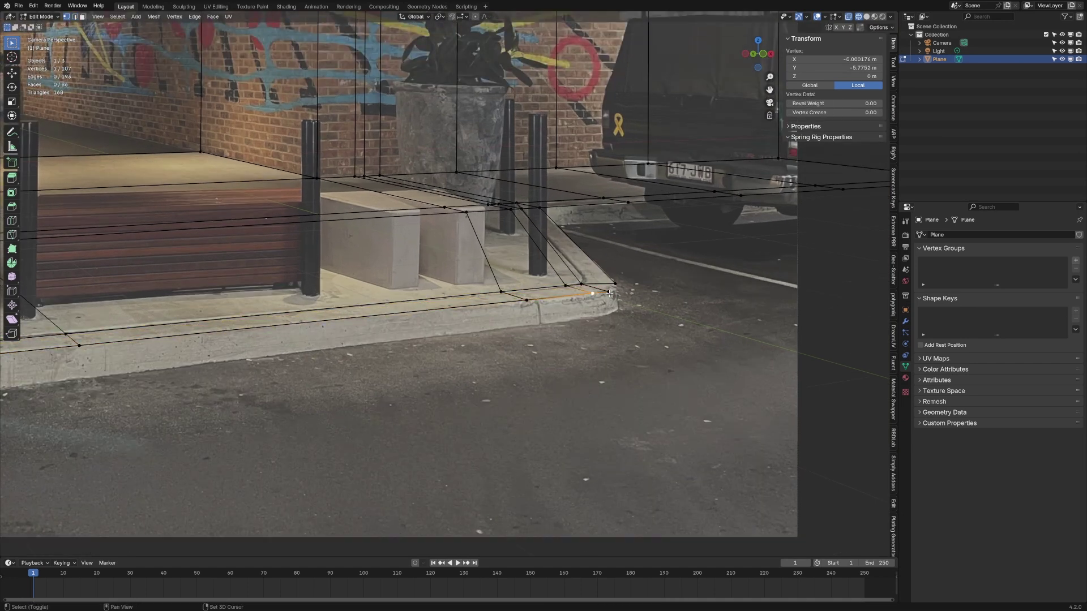
{"action": "left_click", "coordinate": [527, 300], "text": "ctrl"}
{"action": "key", "text": "g"}
{"action": "key", "text": "x"}
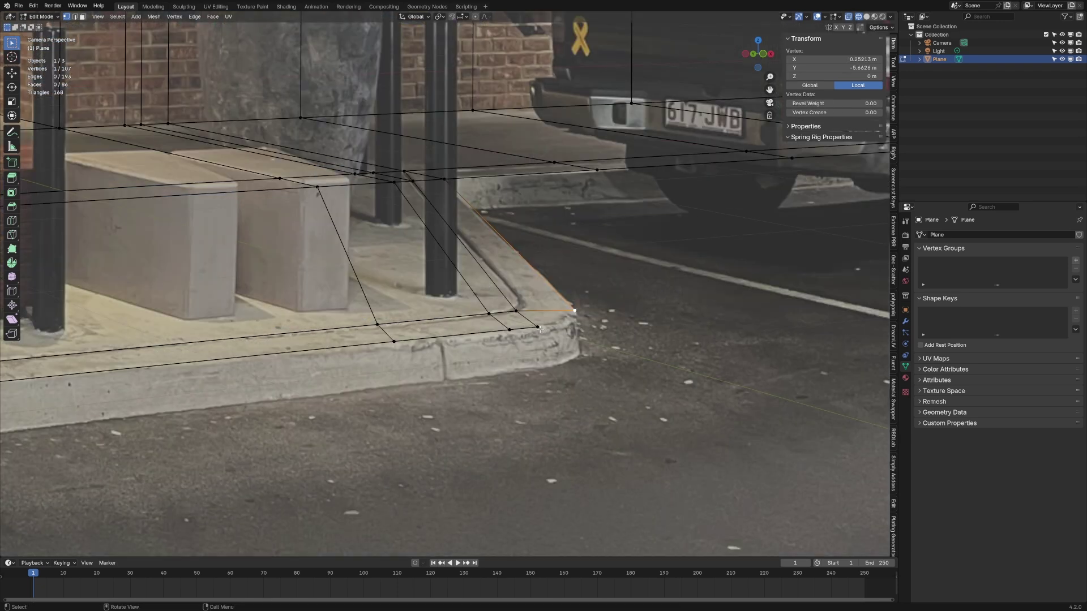
Step: In top view, bridge the kerb's open corner with a new edge between its outer corner vertex and the last front vertex
{"action": "left_click", "coordinate": [539, 328], "text": "shift"}
{"action": "key", "text": "KP_7"}
{"action": "key", "text": "z"}
{"action": "left_click", "coordinate": [506, 334]}
{"action": "scroll", "coordinate": [519, 250], "scroll_direction": "up", "scroll_amount": 5}
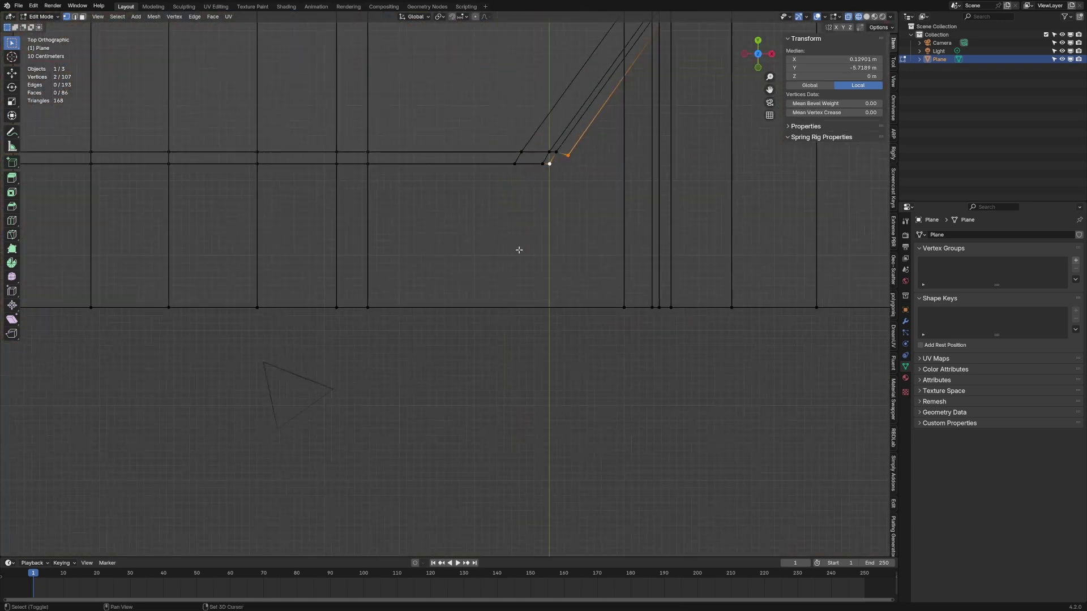
{"action": "middle_click_drag", "start_coordinate": [561, 229], "coordinate": [360, 373], "text": "shift"}
{"action": "scroll", "coordinate": [360, 373], "scroll_direction": "up", "scroll_amount": 5}
{"action": "middle_click_drag", "start_coordinate": [237, 376], "coordinate": [491, 338], "text": "shift"}
{"action": "scroll", "coordinate": [492, 337], "scroll_direction": "up", "scroll_amount": 3}
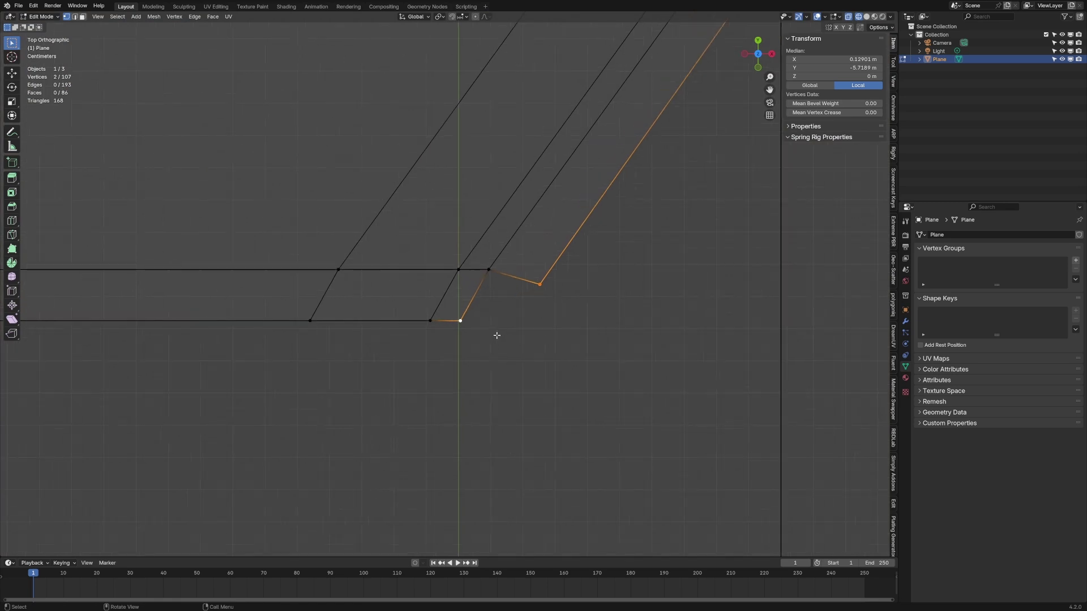
{"action": "key", "text": "f"}
Step: Subdivide the kerb corner's new bridging edge and move its midpoint vertex outward about 0.02 m in X and 0.04 m in negative Y
{"action": "right_click", "coordinate": [495, 307]}
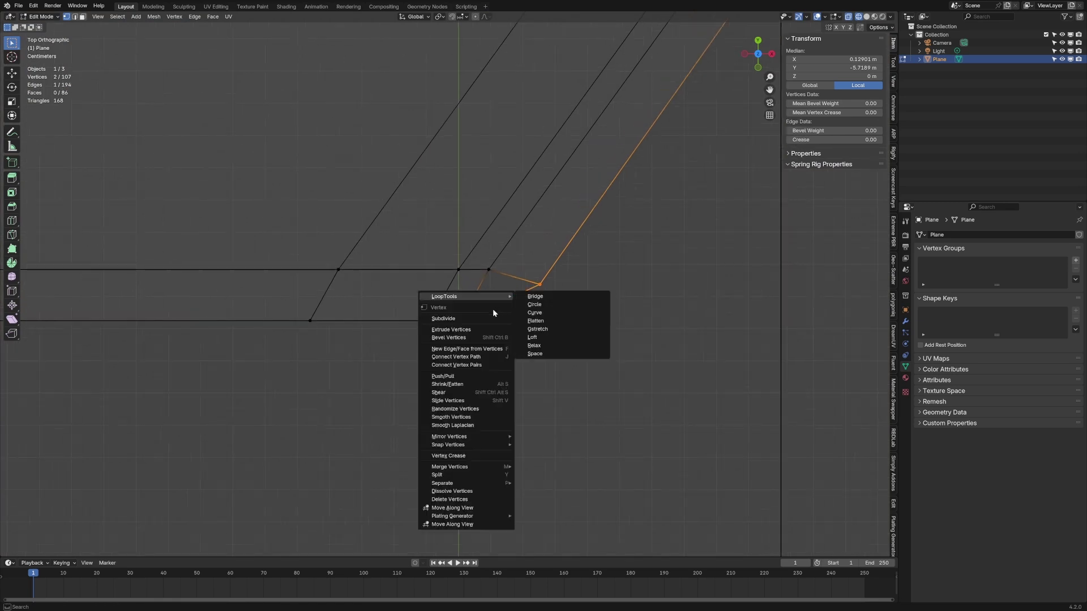
{"action": "left_click", "coordinate": [493, 309]}
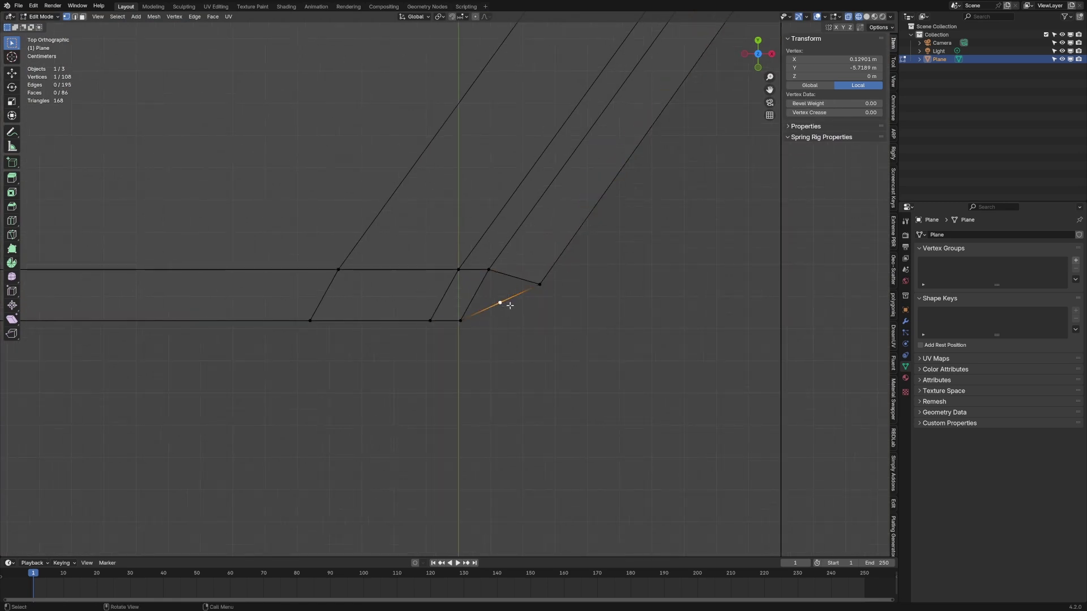
{"action": "key", "text": "g"}
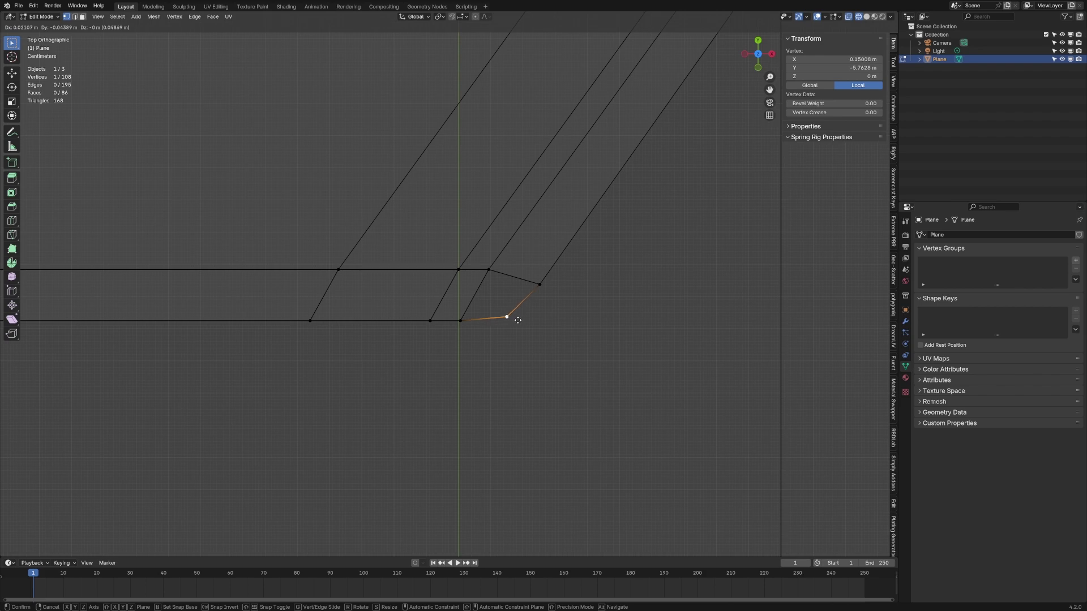
{"action": "left_click", "coordinate": [520, 320]}
Step: Fill the kerb corner with a face between the moved midpoint, the two neighbouring outer vertices and the inner corner vertex
{"action": "left_click", "coordinate": [539, 284], "text": "shift"}
{"action": "left_click", "coordinate": [489, 270], "text": "shift"}
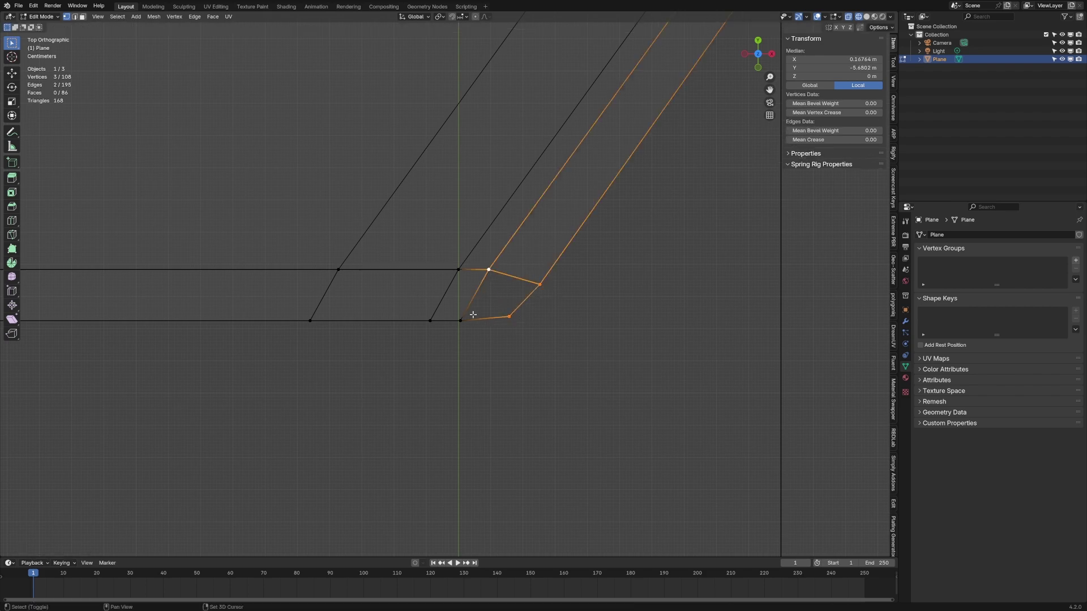
{"action": "left_click", "coordinate": [460, 321], "text": "shift"}
{"action": "key", "text": "f"}
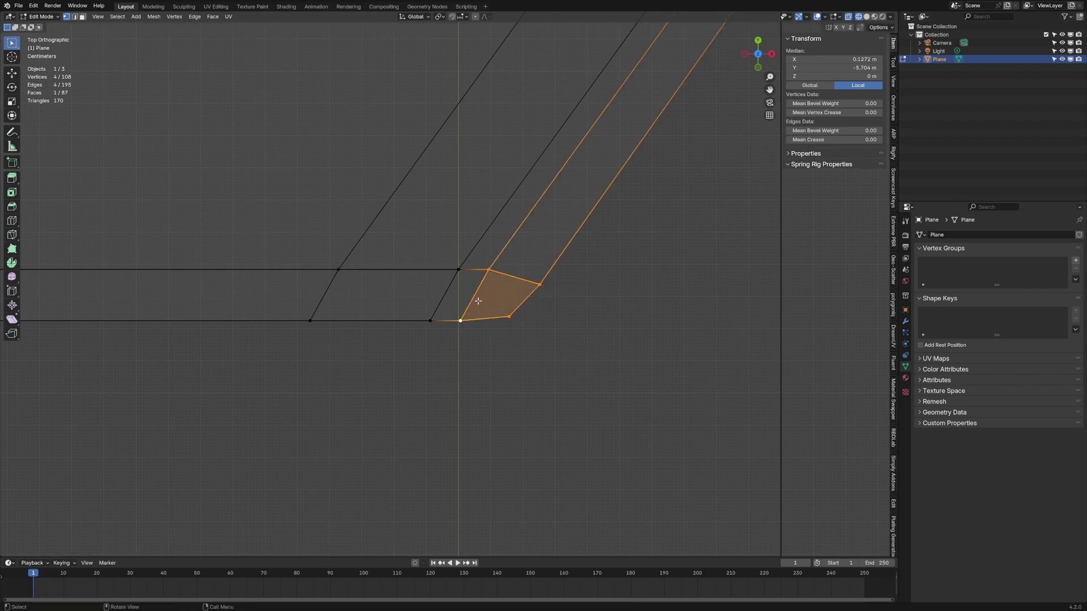
{"action": "scroll", "coordinate": [527, 291], "scroll_direction": "down", "scroll_amount": 3}
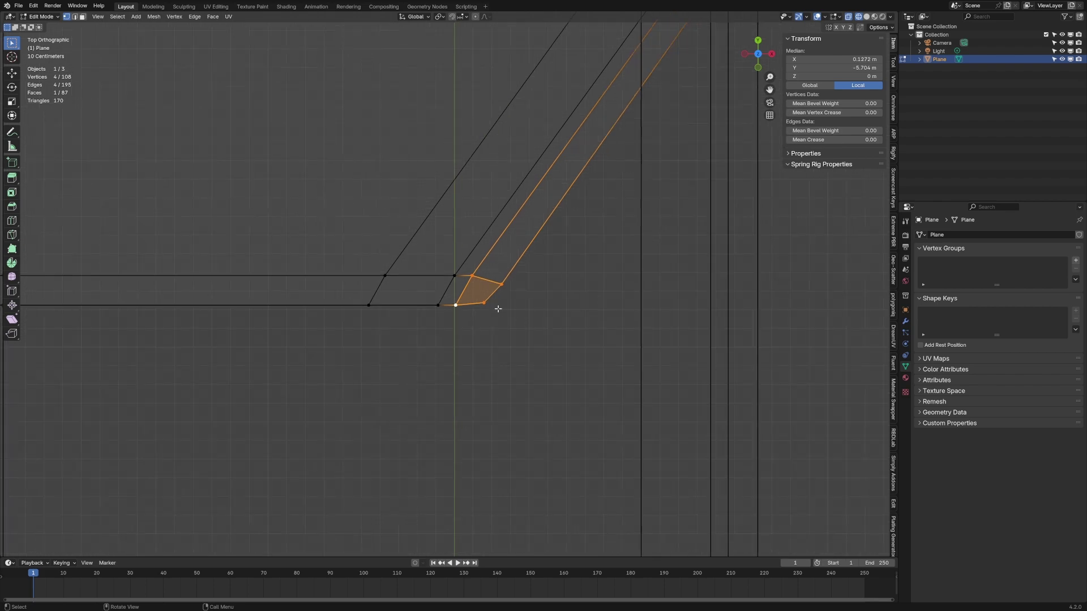
Step: In camera view, select the kerb's outer edges along the front and side and extrude them about 0.11 m in negative Z
{"action": "key", "text": "KP_0"}
{"action": "key", "text": "2"}
{"action": "left_click", "coordinate": [552, 290], "text": "alt"}
{"action": "left_click", "coordinate": [552, 321], "text": "alt+shift"}
{"action": "scroll", "coordinate": [492, 351], "scroll_direction": "down", "scroll_amount": 4}
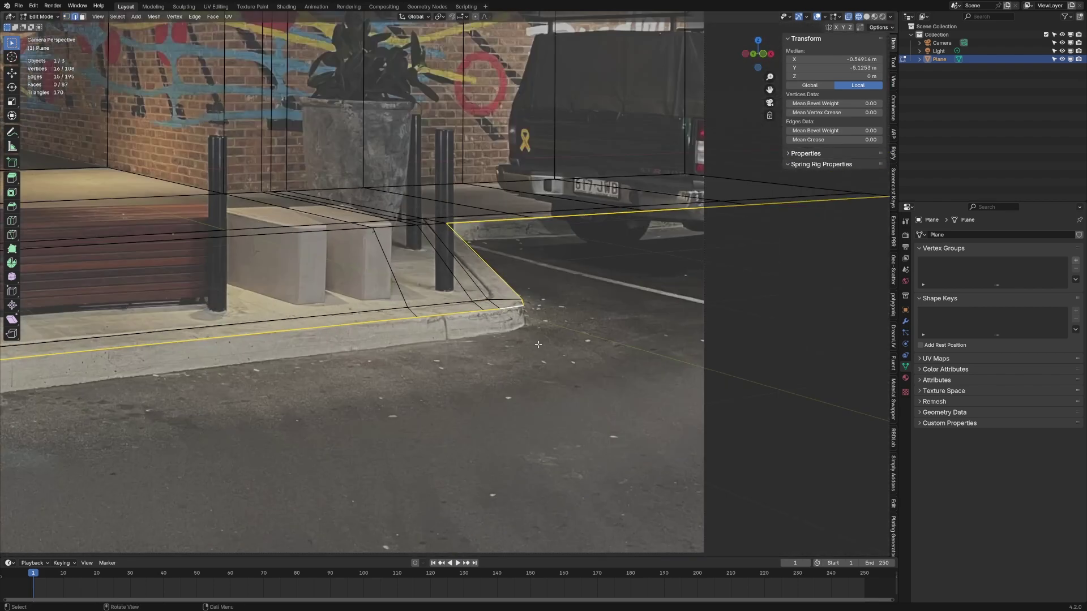
{"action": "middle_click_drag", "start_coordinate": [483, 353], "coordinate": [522, 337], "text": "shift"}
{"action": "key", "text": "e"}
{"action": "key", "text": "z"}
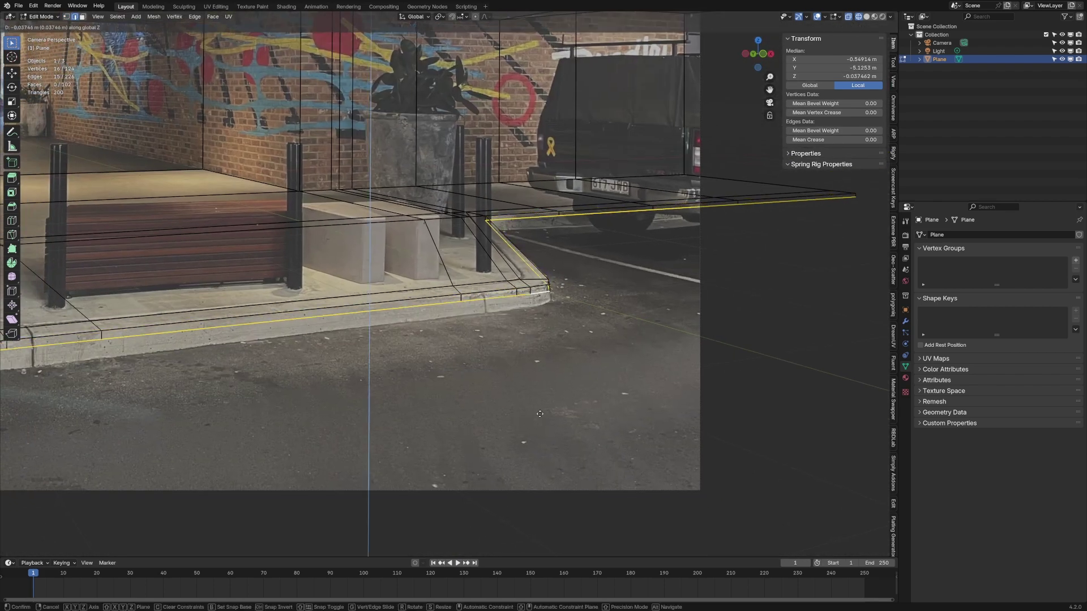
{"action": "left_click", "coordinate": [553, 531]}
Step: Select the edge loop around the passage opening in the back wall and extrude it about 2.44 m in positive Y
{"action": "scroll", "coordinate": [553, 531], "scroll_direction": "down", "scroll_amount": 1}
{"action": "middle_click_drag", "start_coordinate": [12, 382], "coordinate": [386, 348], "text": "shift"}
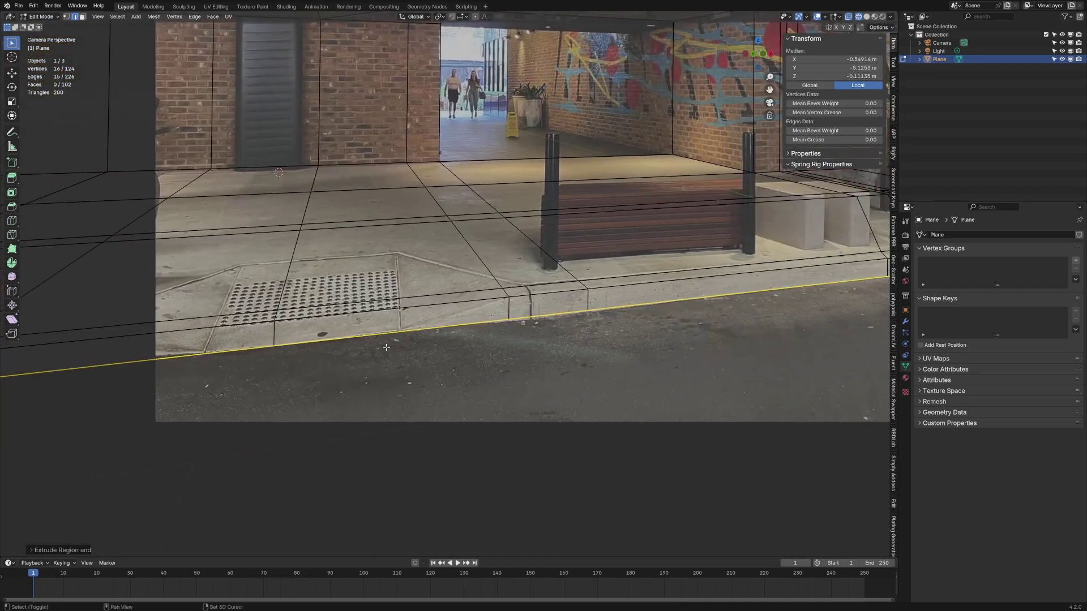
{"action": "scroll", "coordinate": [467, 331], "scroll_direction": "down", "scroll_amount": 4}
{"action": "left_click", "coordinate": [481, 277], "text": "alt"}
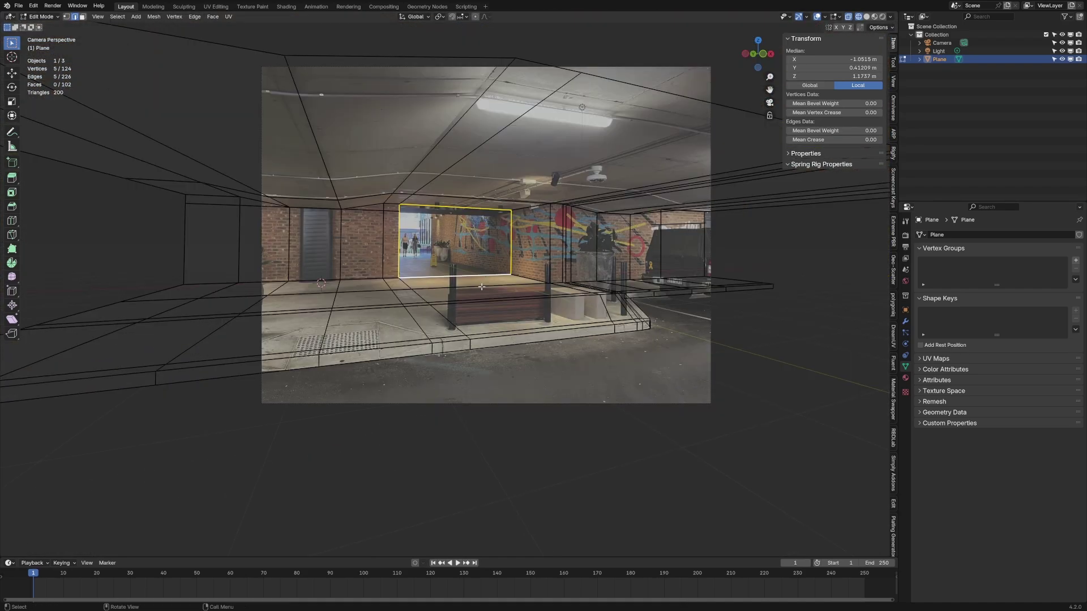
{"action": "key", "text": "e"}
{"action": "key", "text": "y"}
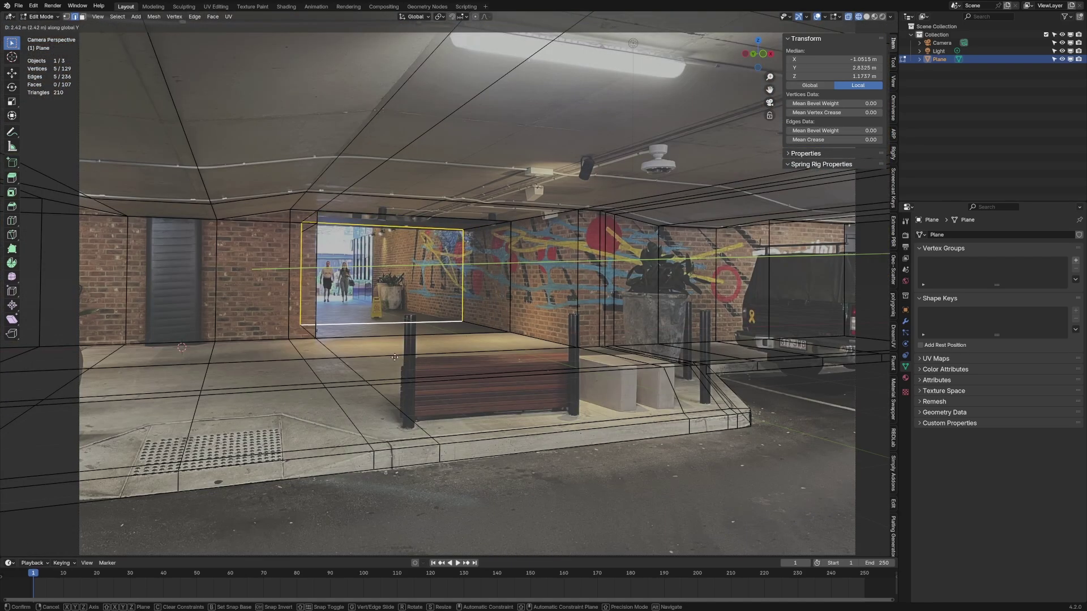
{"action": "left_click", "coordinate": [410, 360]}
{"action": "scroll", "coordinate": [505, 407], "scroll_direction": "up", "scroll_amount": 2}
{"action": "middle_click_drag", "start_coordinate": [371, 331], "coordinate": [467, 387], "text": "shift"}
Step: Deselect the passage's ceiling edge and extrude the remaining edges in positive Y by about 9.2 m, plus a further 3.8 m
{"action": "left_click", "coordinate": [566, 333], "text": "shift"}
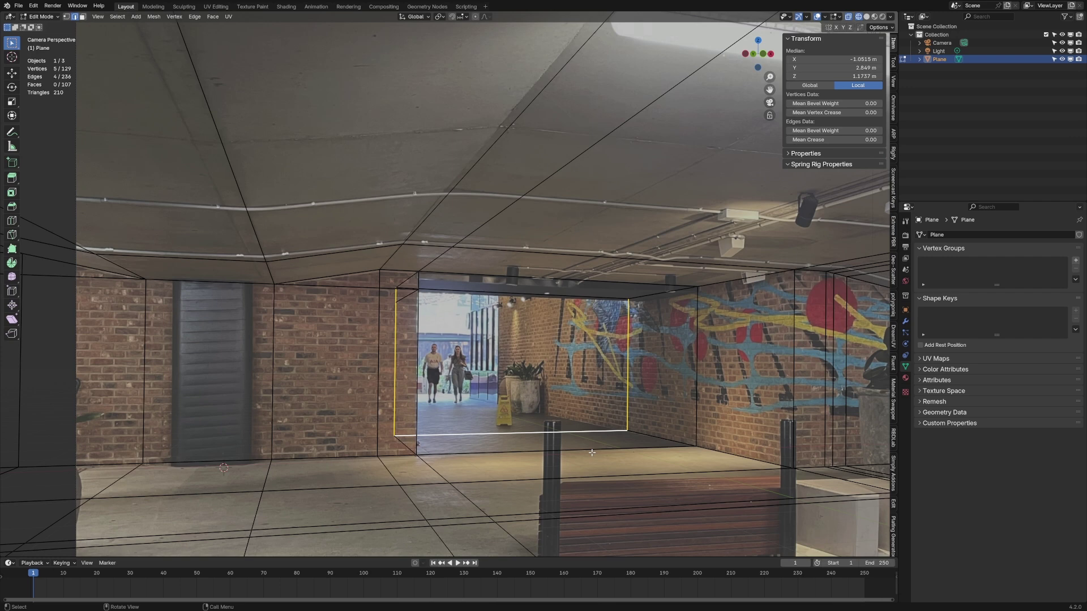
{"action": "key", "text": "e"}
{"action": "key", "text": "y"}
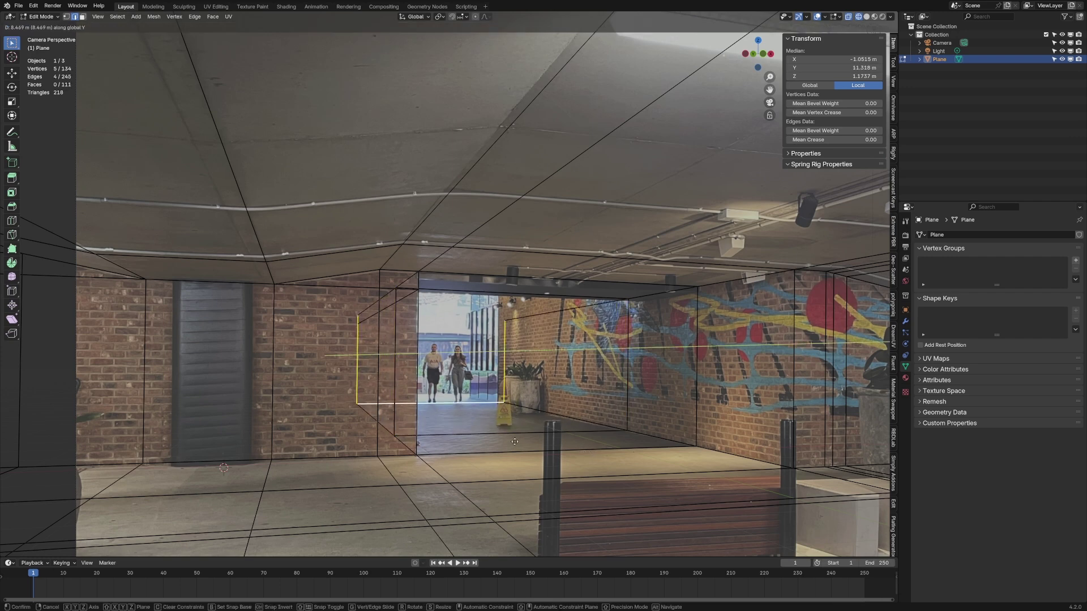
{"action": "left_click", "coordinate": [488, 434]}
{"action": "key", "text": "e"}
{"action": "key", "text": "y"}
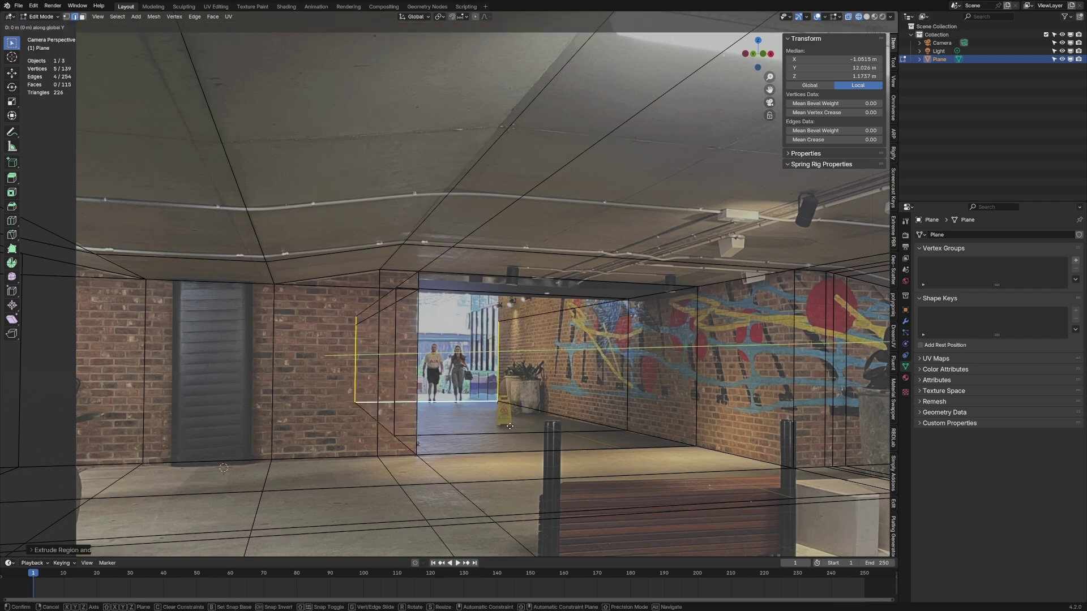
{"action": "left_click", "coordinate": [531, 437]}
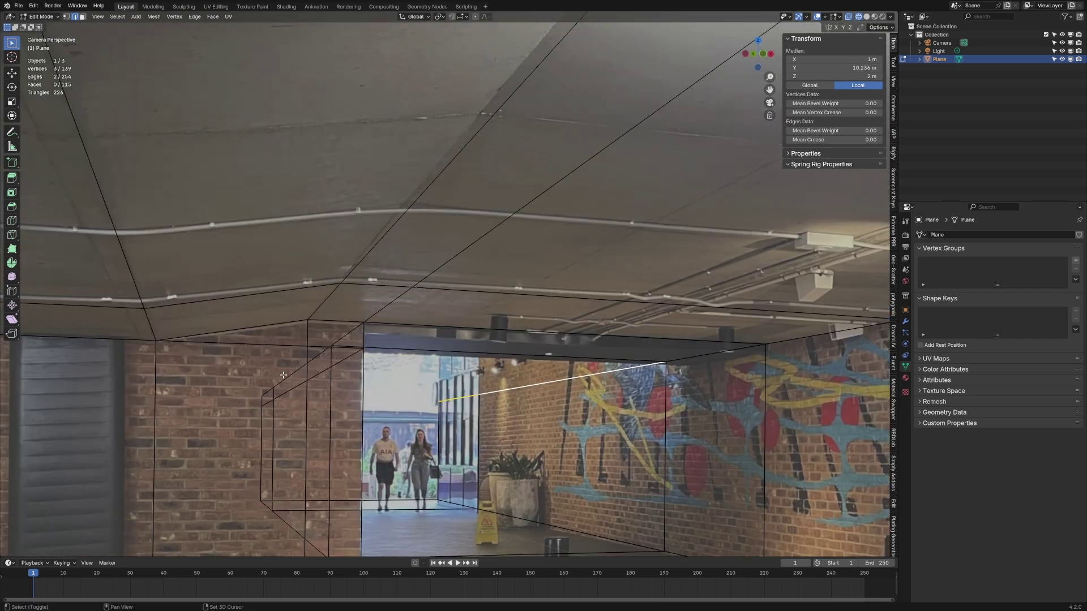
Step: Select the top edges of both walls in the deeper passage section and extrude them about 1.23 m in positive Z
{"action": "left_click", "coordinate": [286, 375], "text": "shift"}
{"action": "left_click", "coordinate": [269, 386], "text": "shift"}
{"action": "key", "text": "e"}
{"action": "key", "text": "z"}
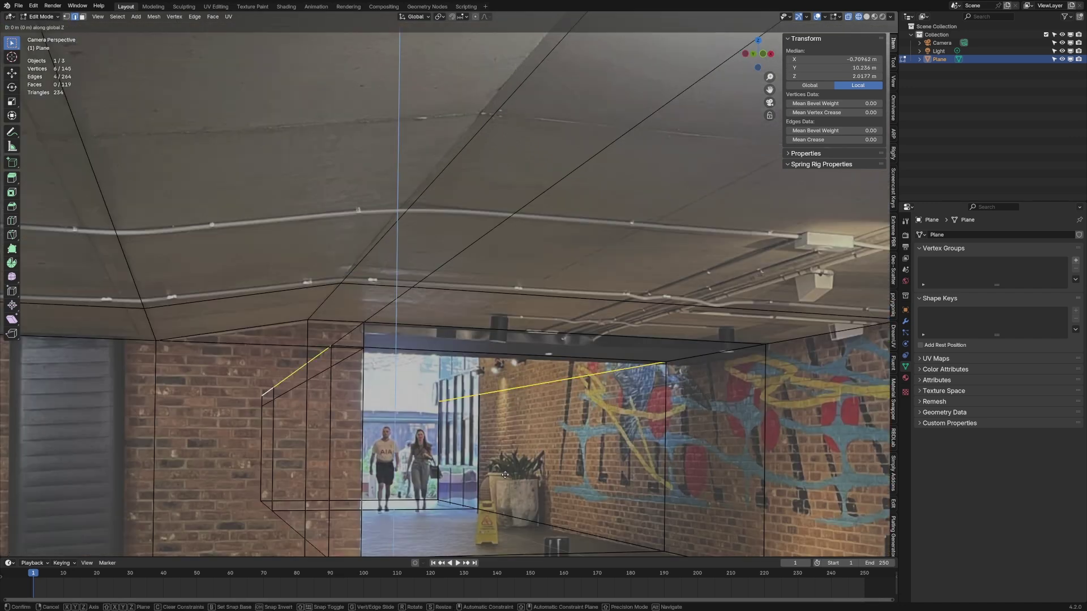
{"action": "left_click", "coordinate": [512, 355]}
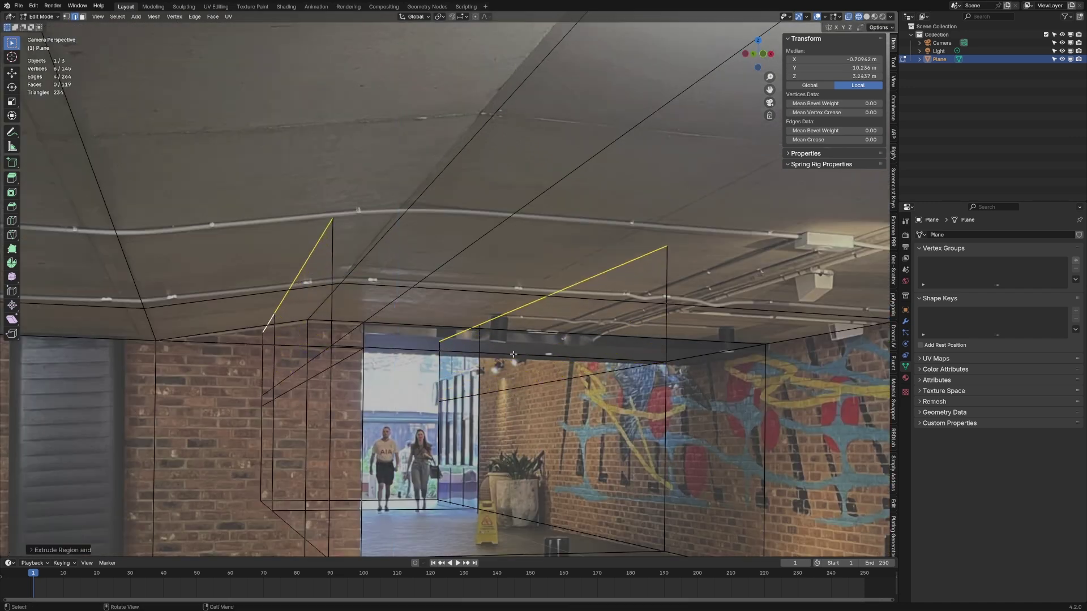
Step: Fill faces between the opposite raised wall edges to close the deeper passage's ceiling and the vertical gap above its entrance
{"action": "left_click", "coordinate": [464, 323]}
{"action": "left_click", "coordinate": [453, 337]}
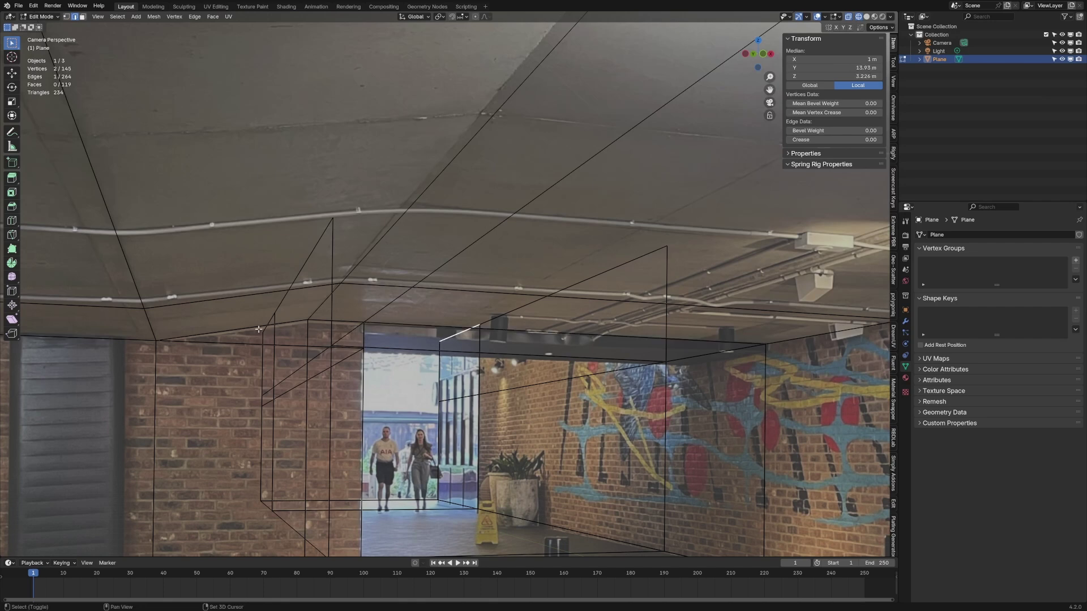
{"action": "left_click", "coordinate": [270, 327], "text": "shift"}
{"action": "left_click", "coordinate": [269, 327]}
{"action": "left_click", "coordinate": [268, 328]}
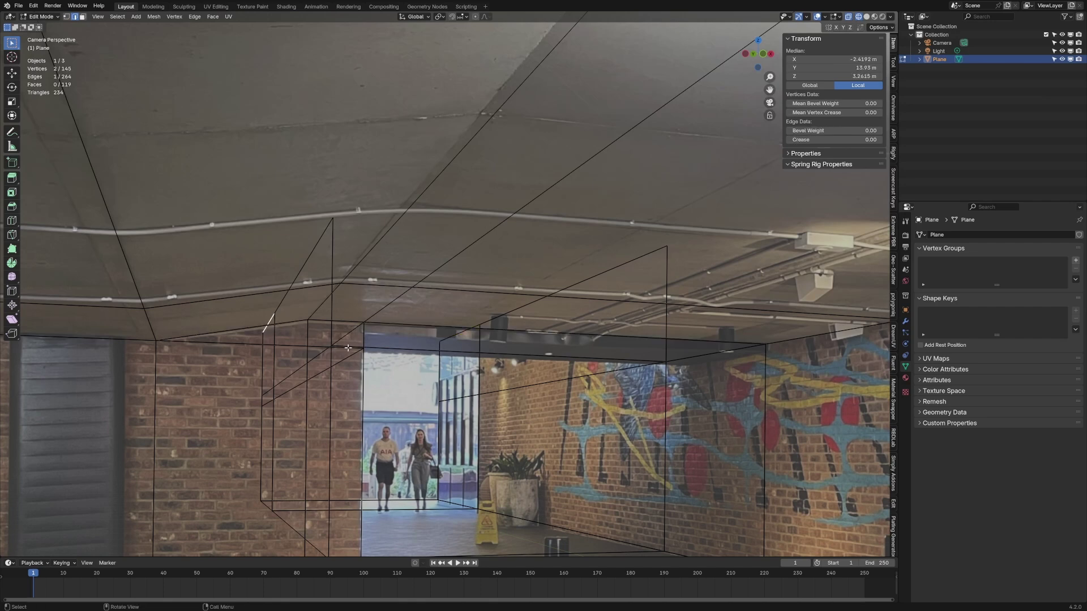
{"action": "left_click", "coordinate": [453, 331]}
{"action": "left_click", "coordinate": [456, 335]}
{"action": "left_click", "coordinate": [269, 333], "text": "shift"}
{"action": "key", "text": "f"}
{"action": "left_click", "coordinate": [444, 323]}
{"action": "key", "text": "f"}
{"action": "key", "text": "f"}
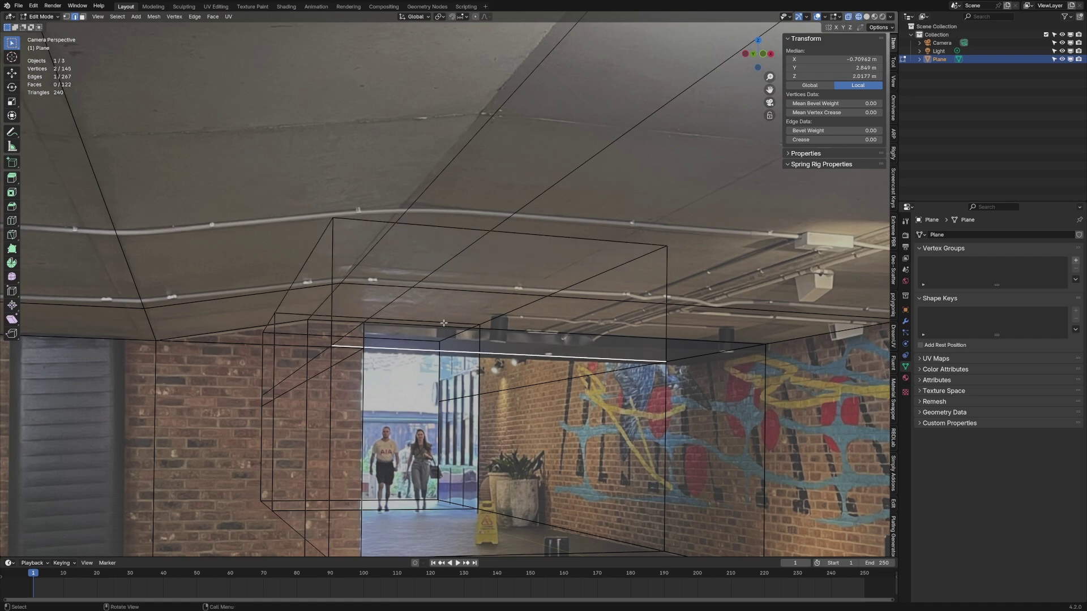
Step: Examine the model in solid shading from outside and through the camera, finishing in wireframe shading
{"action": "scroll", "coordinate": [485, 370], "scroll_direction": "down", "scroll_amount": 3}
{"action": "key", "text": "KP_0"}
{"action": "key", "text": "Tab"}
{"action": "key", "text": "z"}
{"action": "left_click", "coordinate": [638, 334]}
{"action": "mouse_move", "coordinate": [635, 334]}
{"action": "middle_mouse_down"}
{"action": "mouse_move", "coordinate": [633, 324]}
{"action": "mouse_move", "coordinate": [467, 324]}
{"action": "middle_mouse_up"}
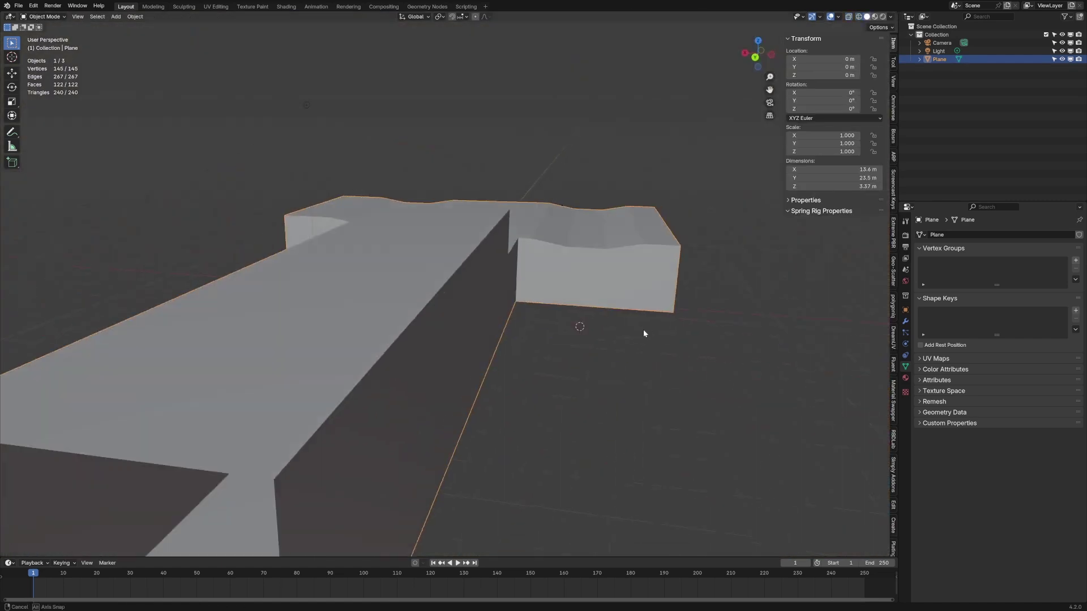
{"action": "key", "text": "KP_0"}
{"action": "scroll", "coordinate": [470, 324], "scroll_direction": "up", "scroll_amount": 2}
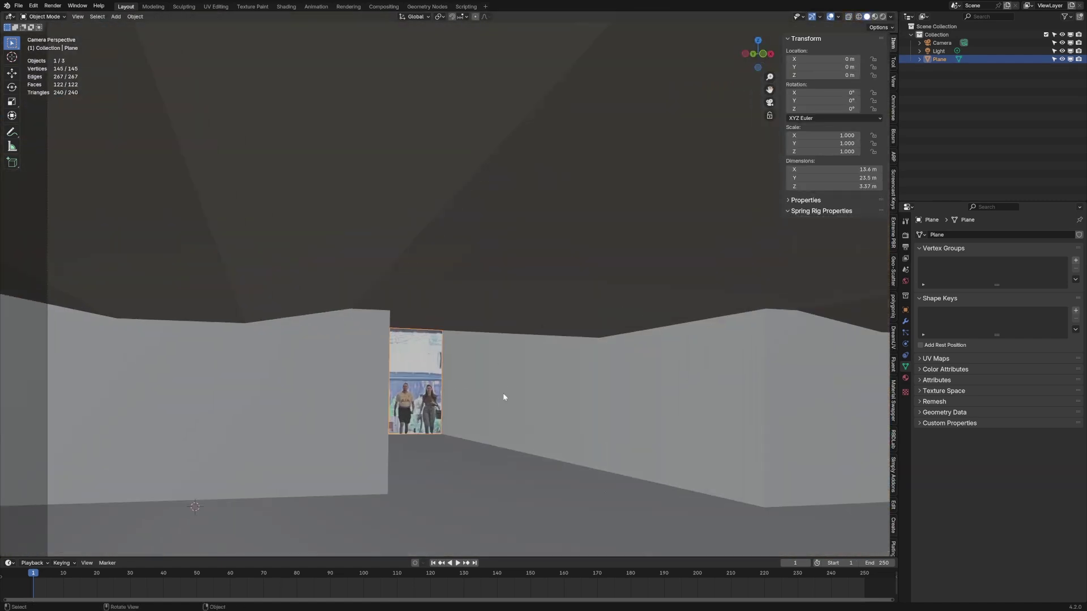
{"action": "key", "text": "z"}
{"action": "key", "text": "Escape"}
{"action": "middle_click_drag", "start_coordinate": [580, 388], "coordinate": [551, 332], "text": "shift"}
{"action": "key", "text": "z"}
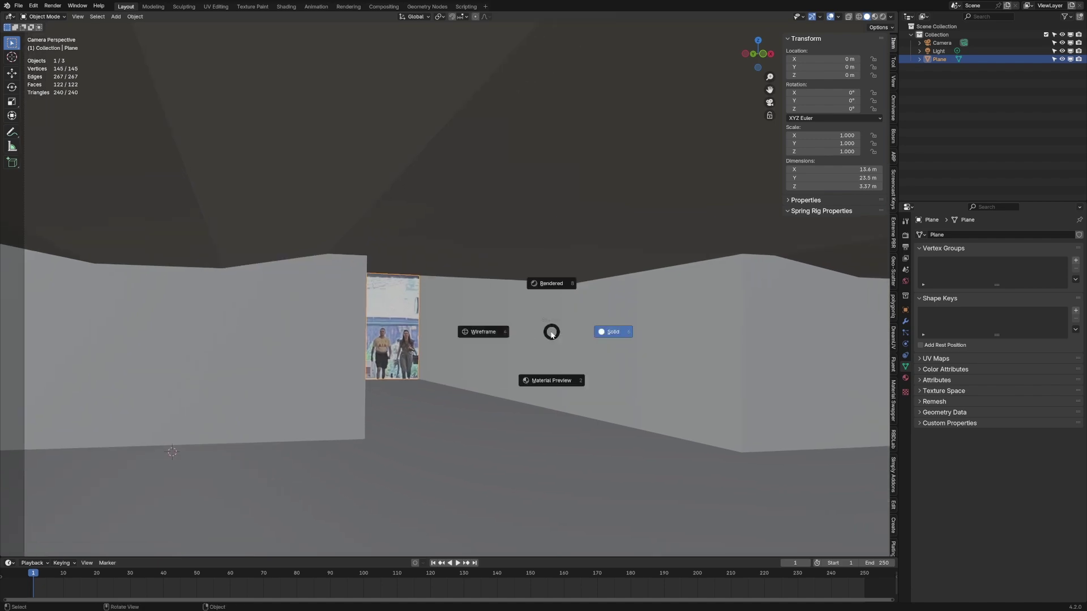
{"action": "left_click", "coordinate": [508, 379]}
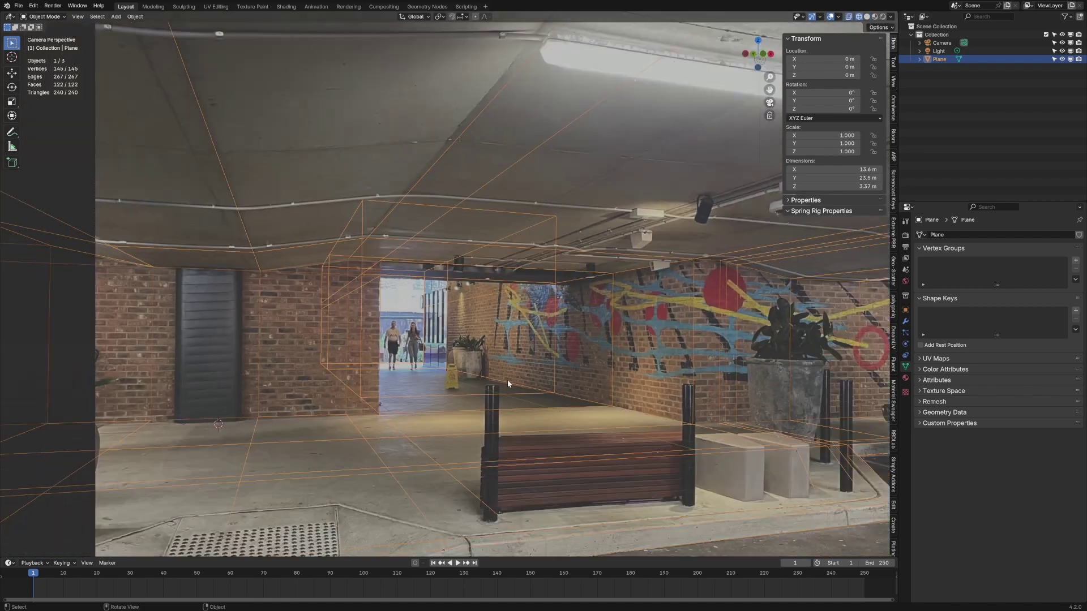
{"action": "scroll", "coordinate": [556, 342], "scroll_direction": "down", "scroll_amount": 2}
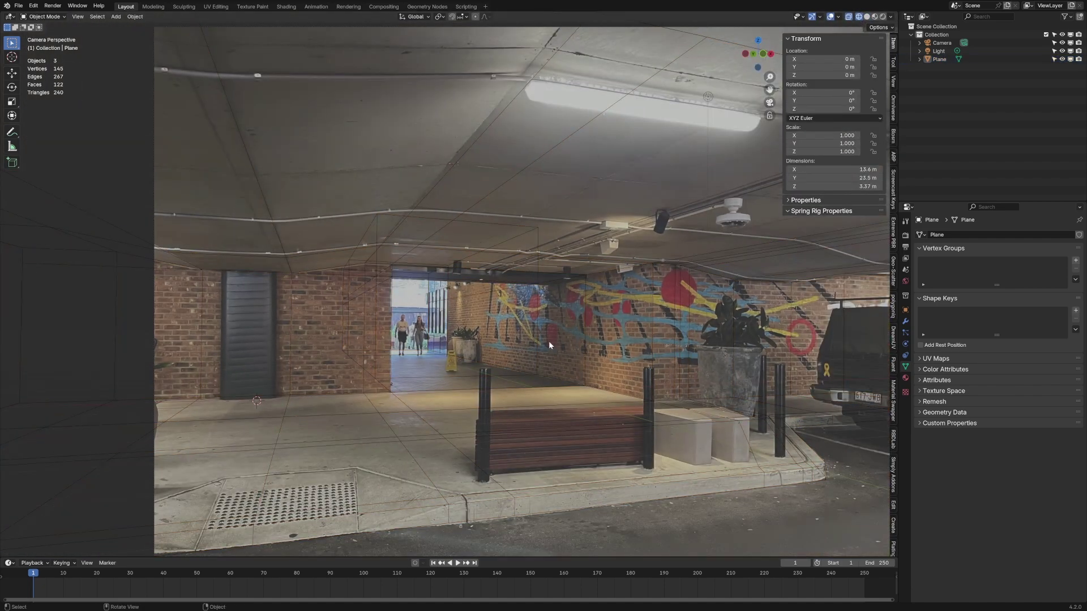
Step: Select the whole car park mesh in edit mode and unwrap it from the camera with Project from View
{"action": "left_click", "coordinate": [548, 269]}
{"action": "key", "text": "Tab"}
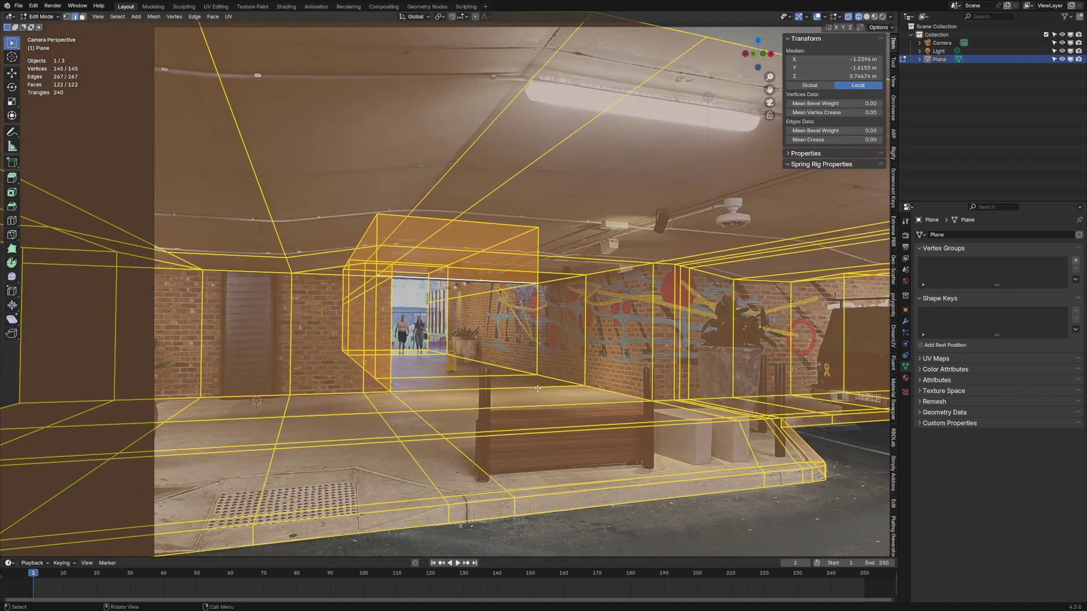
{"action": "key", "text": "u"}
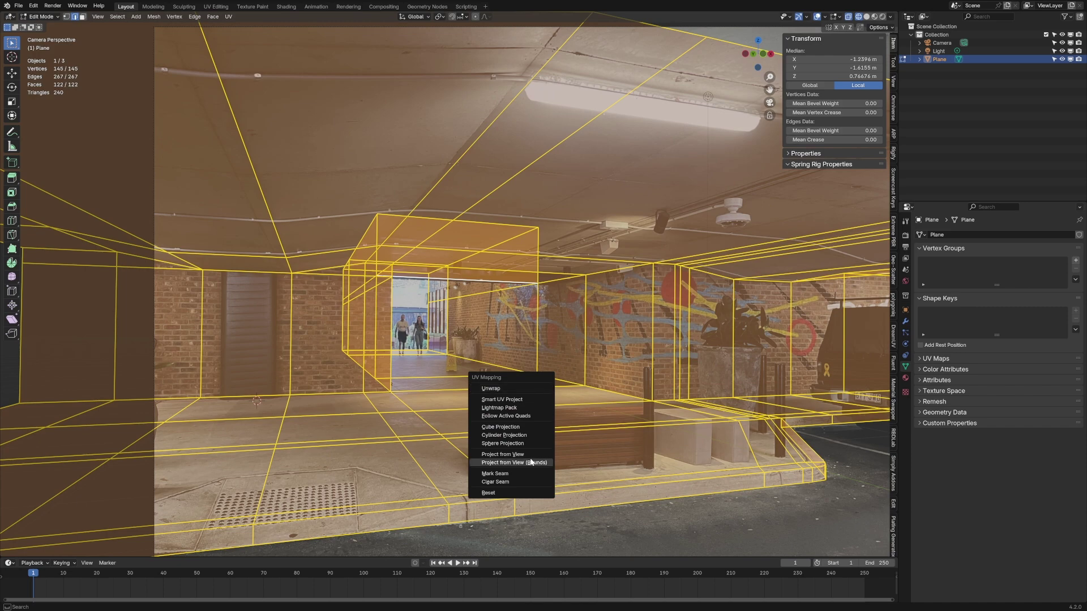
{"action": "left_click", "coordinate": [532, 456]}
{"action": "key", "text": "Tab"}
{"action": "scroll", "coordinate": [503, 400], "scroll_direction": "down", "scroll_amount": 2}
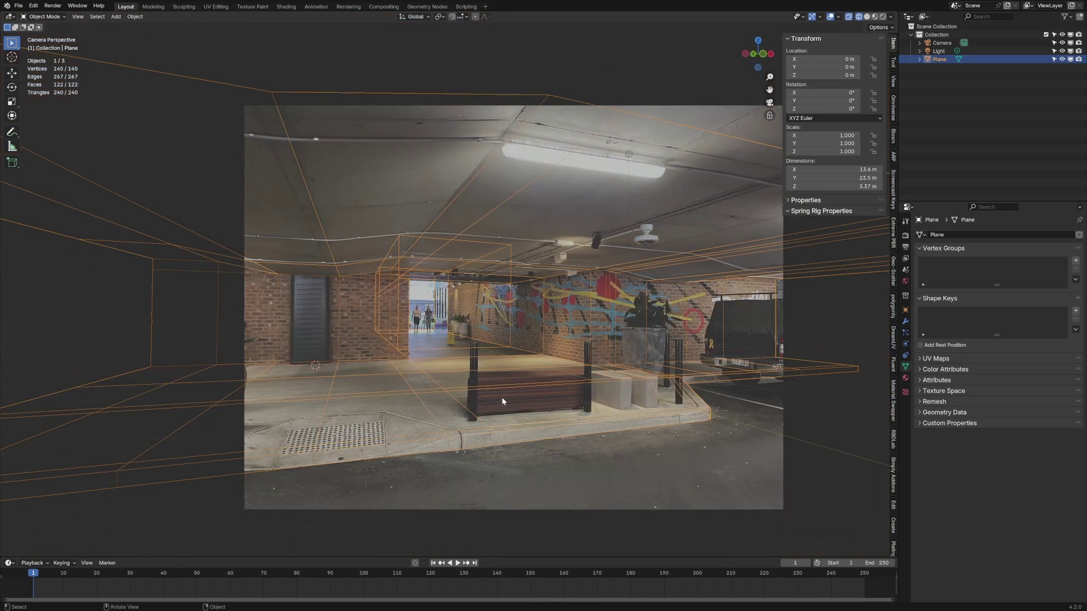
Step: In the Shading workspace, give the mesh a new material and add an Image Texture node feeding its Base Color
{"action": "left_click", "coordinate": [287, 7]}
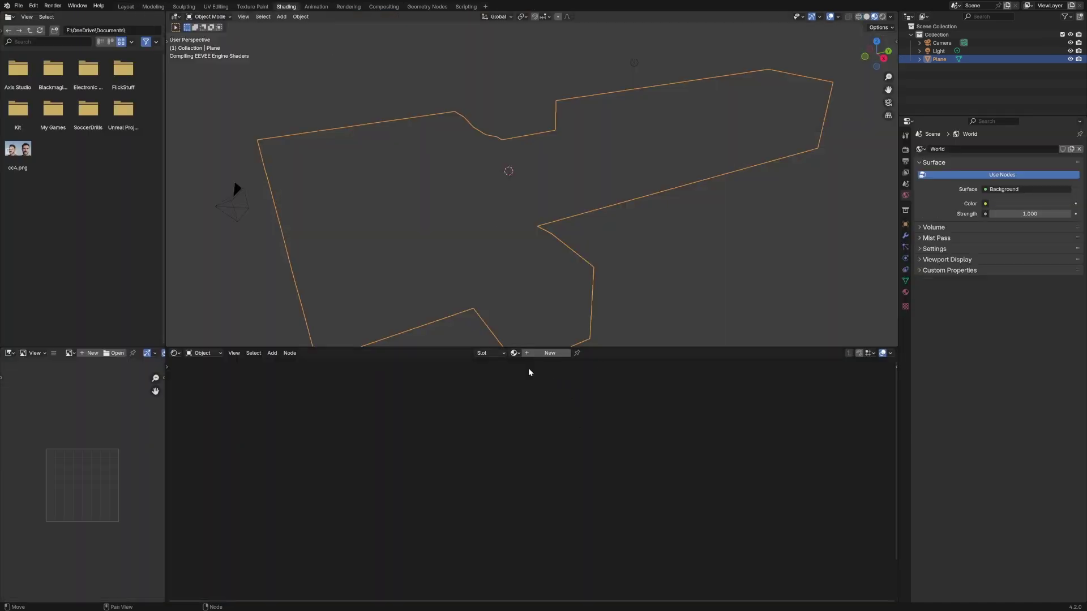
{"action": "left_click", "coordinate": [544, 353]}
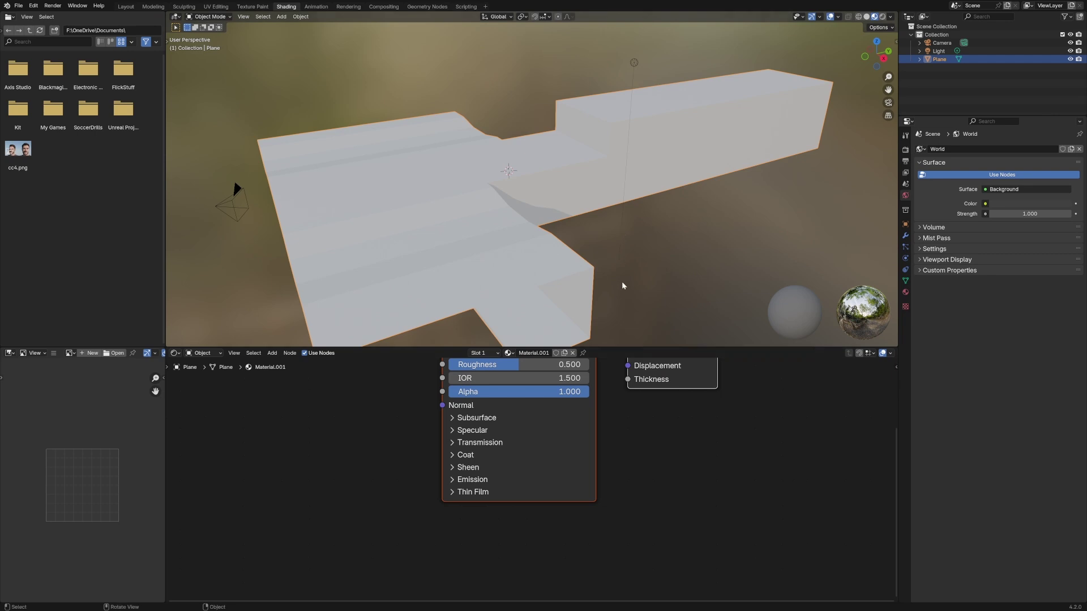
{"action": "middle_click_drag", "start_coordinate": [378, 485], "coordinate": [455, 563]}
{"action": "key", "text": "shift+a"}
{"action": "left_click", "coordinate": [455, 470]}
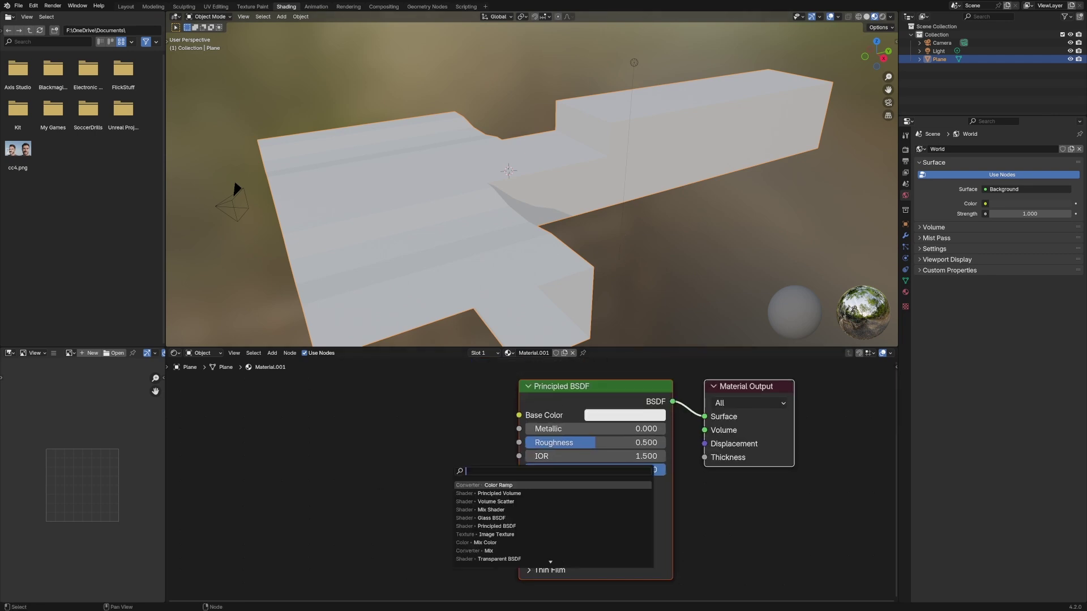
{"action": "type", "text": "image"}
{"action": "key", "text": "Return"}
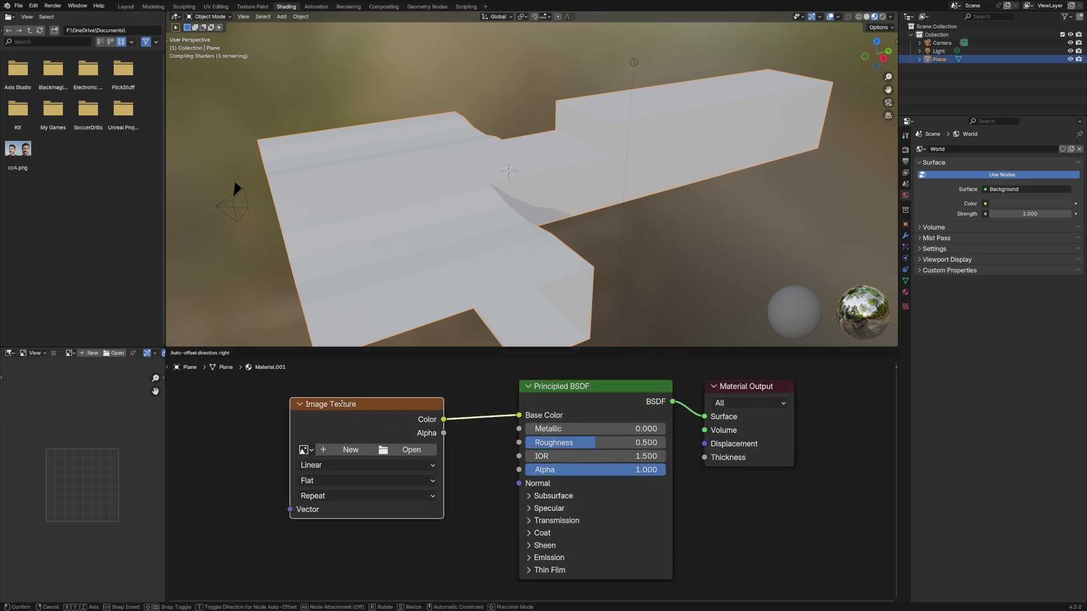
{"action": "left_click", "coordinate": [350, 395]}
Step: Assign the already loaded photo IMG_3096.JPEG to the Image Texture node
{"action": "left_click", "coordinate": [312, 442]}
{"action": "left_click", "coordinate": [355, 459]}
{"action": "scroll", "coordinate": [260, 456], "scroll_direction": "down", "scroll_amount": 2}
{"action": "middle_click_drag", "start_coordinate": [278, 428], "coordinate": [452, 422]}
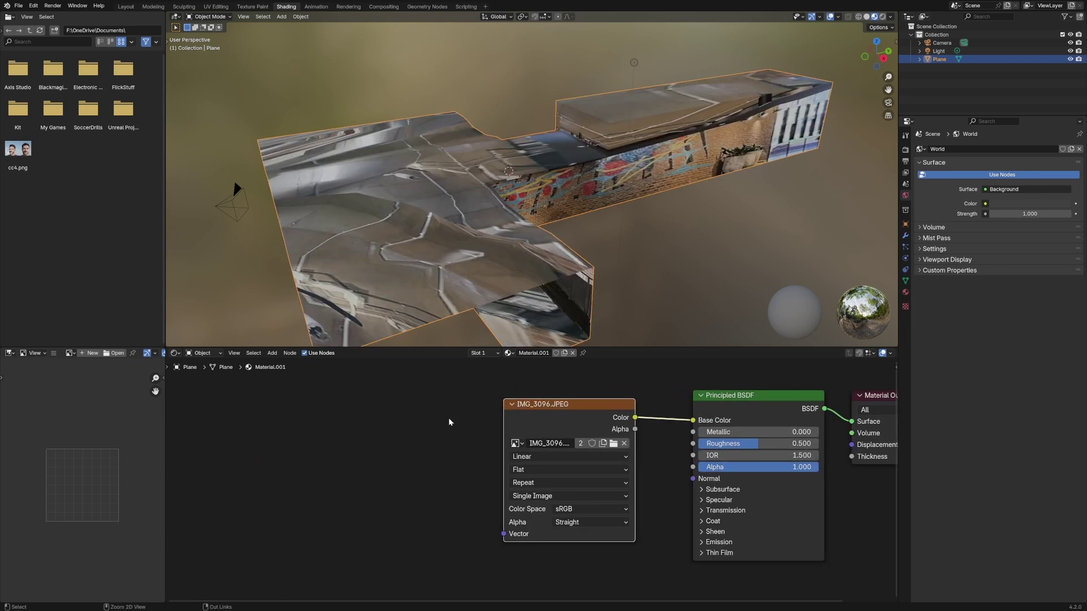
Step: Add Texture Coordinate and Mapping nodes to the photo texture, space them apart from it, and view the mesh through the camera
{"action": "key", "text": "ctrl+t"}
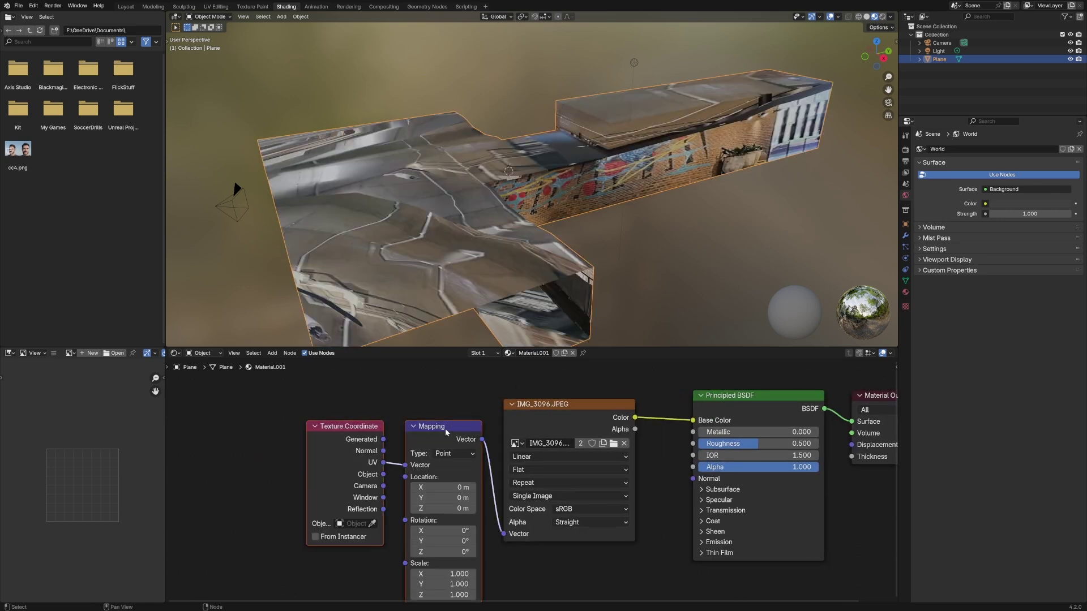
{"action": "left_click_drag", "start_coordinate": [446, 433], "coordinate": [360, 415]}
{"action": "key", "text": "KP_0"}
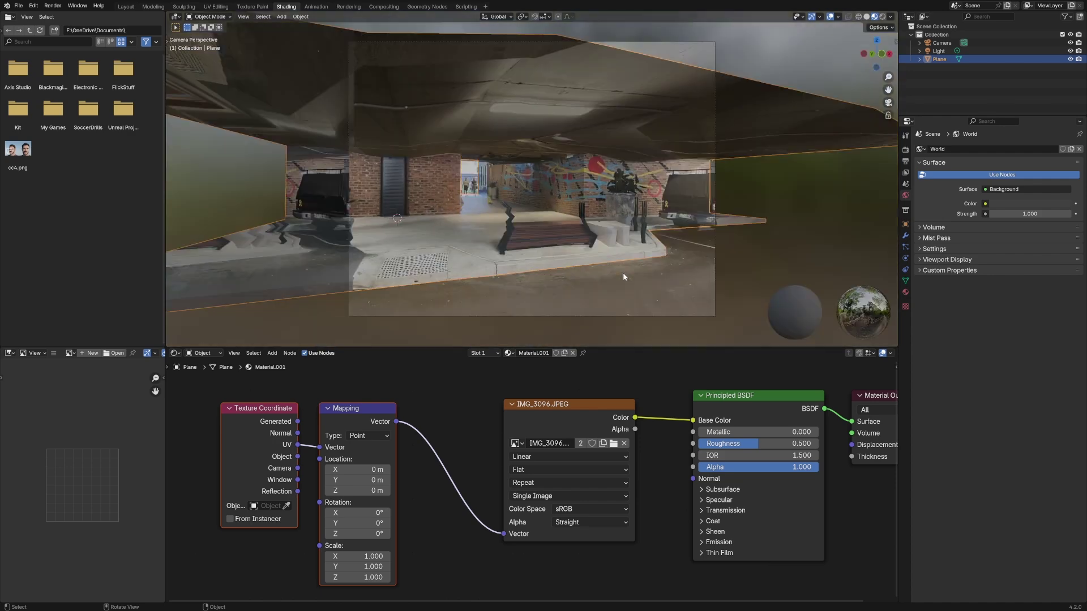
Step: In edit mode, add four evenly spaced loop cuts running crosswise over the car park ceiling to reduce texture warping
{"action": "scroll", "coordinate": [623, 273], "scroll_direction": "up", "scroll_amount": 3}
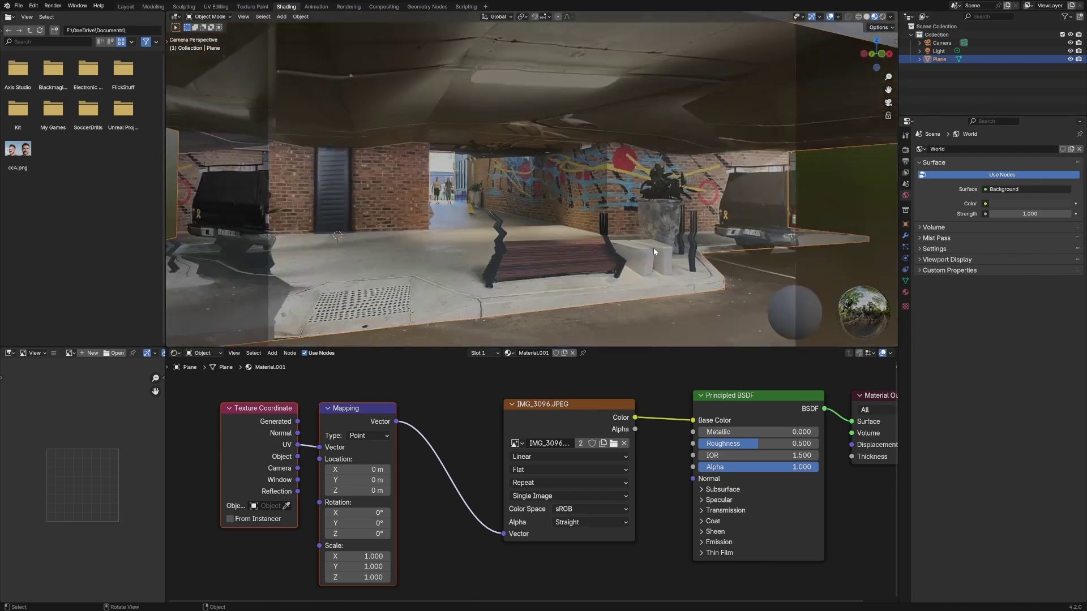
{"action": "key", "text": "Tab"}
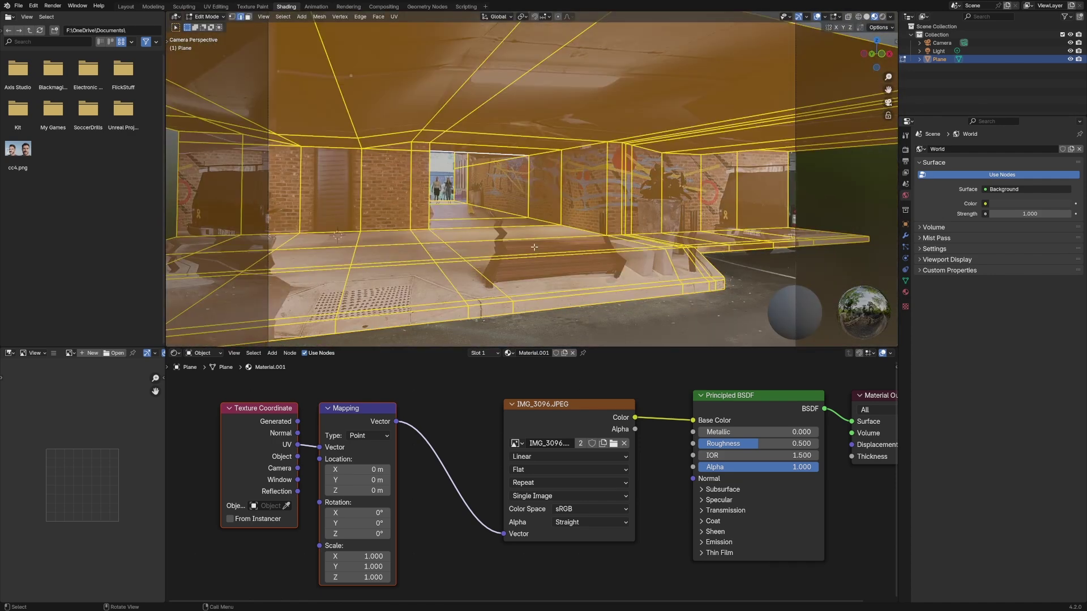
{"action": "key", "text": "ctrl+r"}
{"action": "scroll", "coordinate": [722, 128], "scroll_direction": "up", "scroll_amount": 3}
{"action": "left_click", "coordinate": [722, 129]}
{"action": "right_click", "coordinate": [722, 128]}
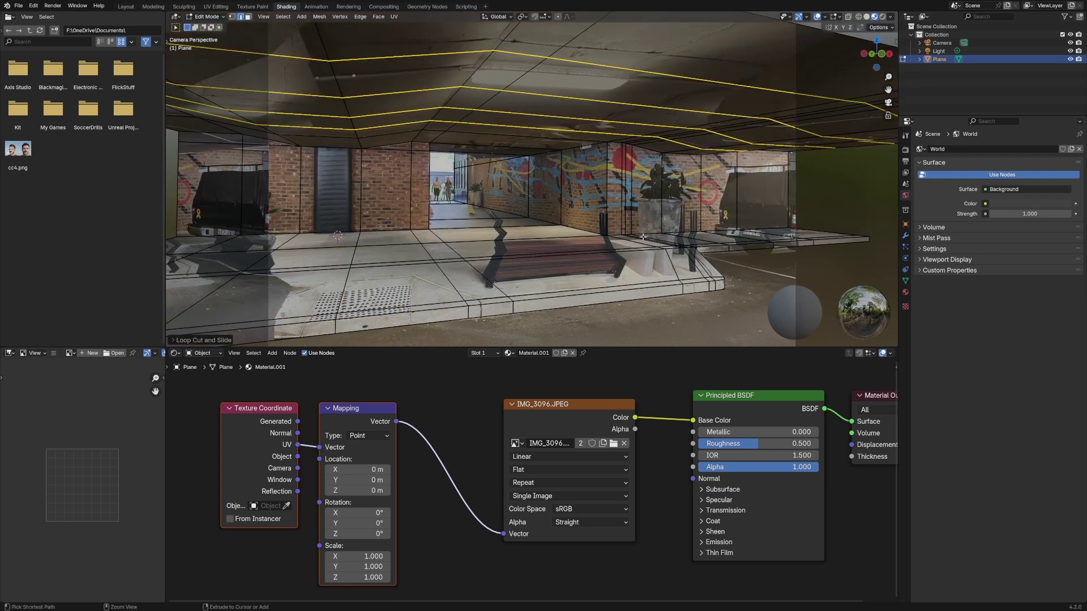
Step: Add three evenly spaced loop cuts running through the pavement under the bench and three horizontal ones around the mural wall
{"action": "key", "text": "ctrl+r"}
{"action": "scroll", "coordinate": [580, 291], "scroll_direction": "up", "scroll_amount": 2}
{"action": "left_click", "coordinate": [580, 292]}
{"action": "right_click", "coordinate": [580, 291]}
{"action": "key", "text": "ctrl+r"}
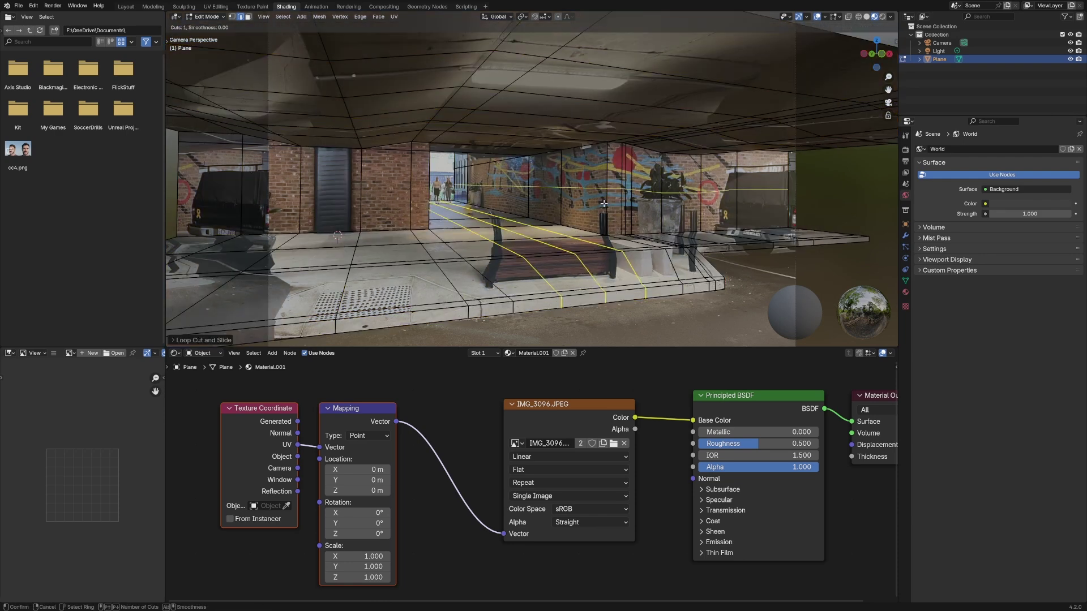
{"action": "scroll", "coordinate": [602, 205], "scroll_direction": "up", "scroll_amount": 2}
{"action": "left_click", "coordinate": [602, 204]}
{"action": "right_click", "coordinate": [602, 204]}
Step: Add four horizontal loop cuts to the brick wall with the dark door and a vertical one continuing through the pavement
{"action": "key", "text": "ctrl+r"}
{"action": "scroll", "coordinate": [429, 187], "scroll_direction": "up", "scroll_amount": 3}
{"action": "left_click", "coordinate": [429, 186]}
{"action": "right_click", "coordinate": [429, 186]}
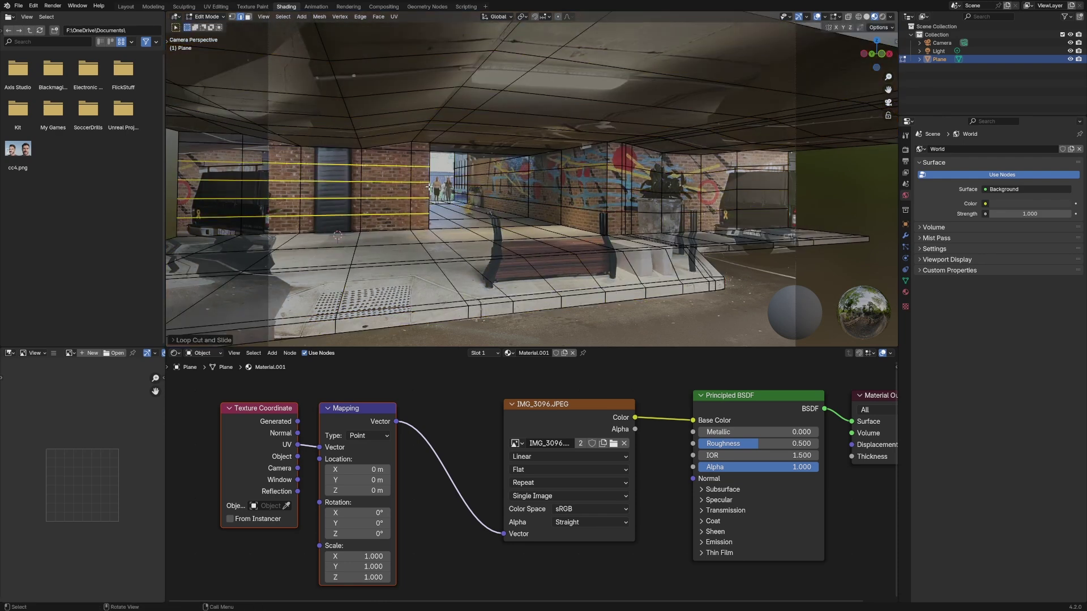
{"action": "key", "text": "Tab"}
{"action": "key", "text": "Tab"}
{"action": "key", "text": "Tab"}
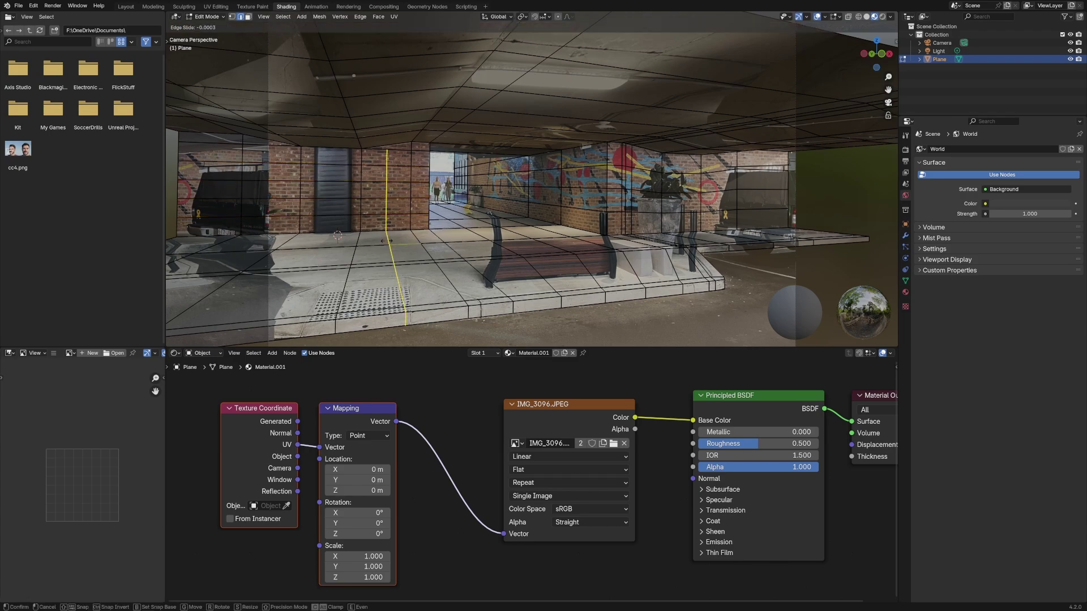
Step: Add four evenly spaced loop cuts running lengthwise along the ceiling section above the mural wall
{"action": "middle_click_drag", "start_coordinate": [408, 242], "coordinate": [574, 205]}
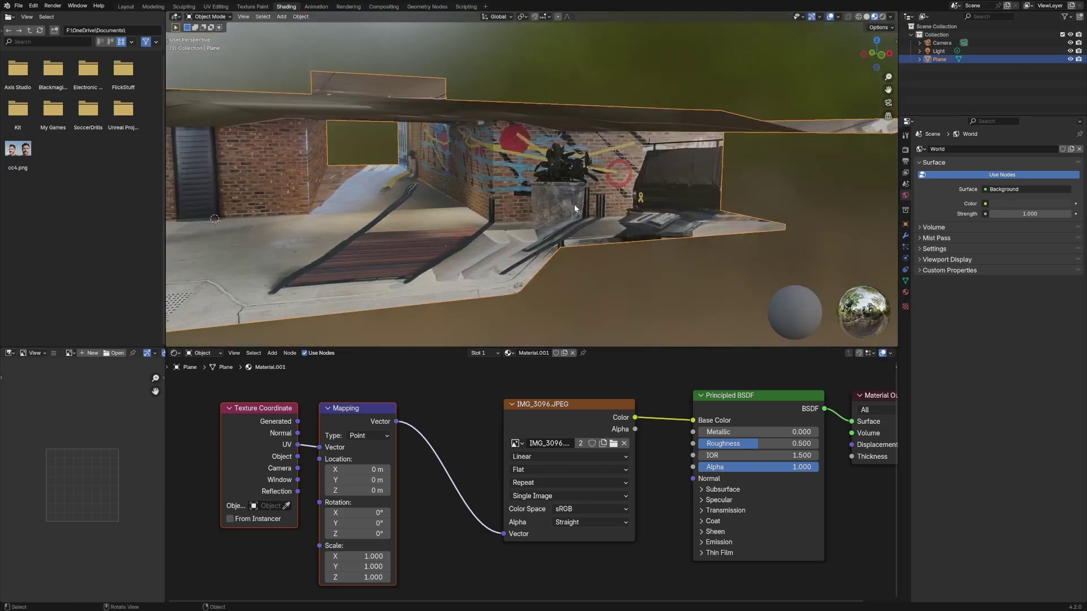
{"action": "scroll", "coordinate": [574, 204], "scroll_direction": "up", "scroll_amount": 1}
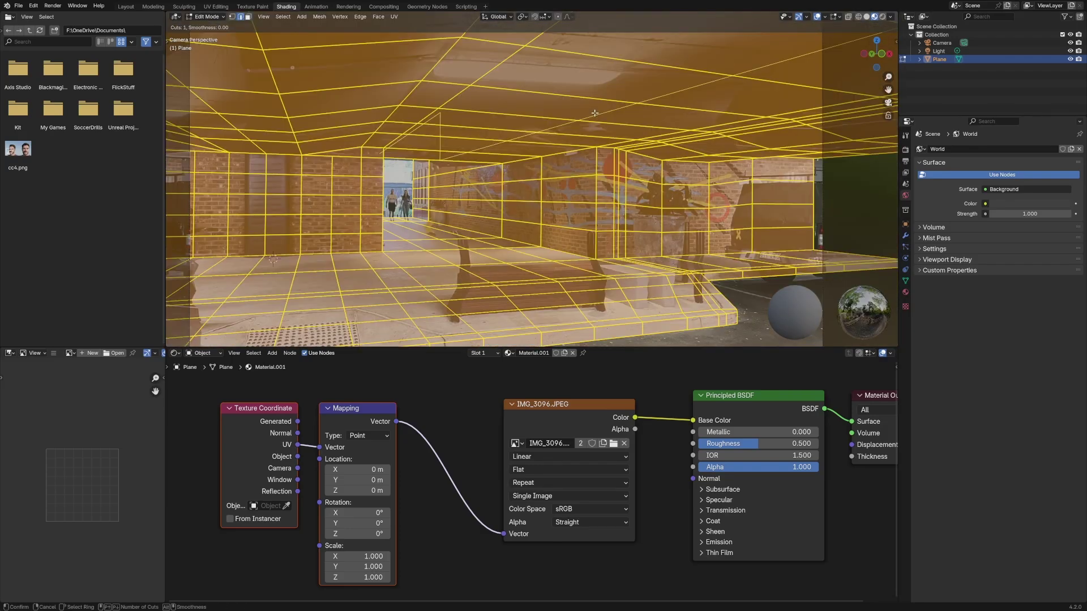
{"action": "scroll", "coordinate": [595, 114], "scroll_direction": "up", "scroll_amount": 3}
{"action": "left_click", "coordinate": [594, 113]}
{"action": "right_click", "coordinate": [492, 177]}
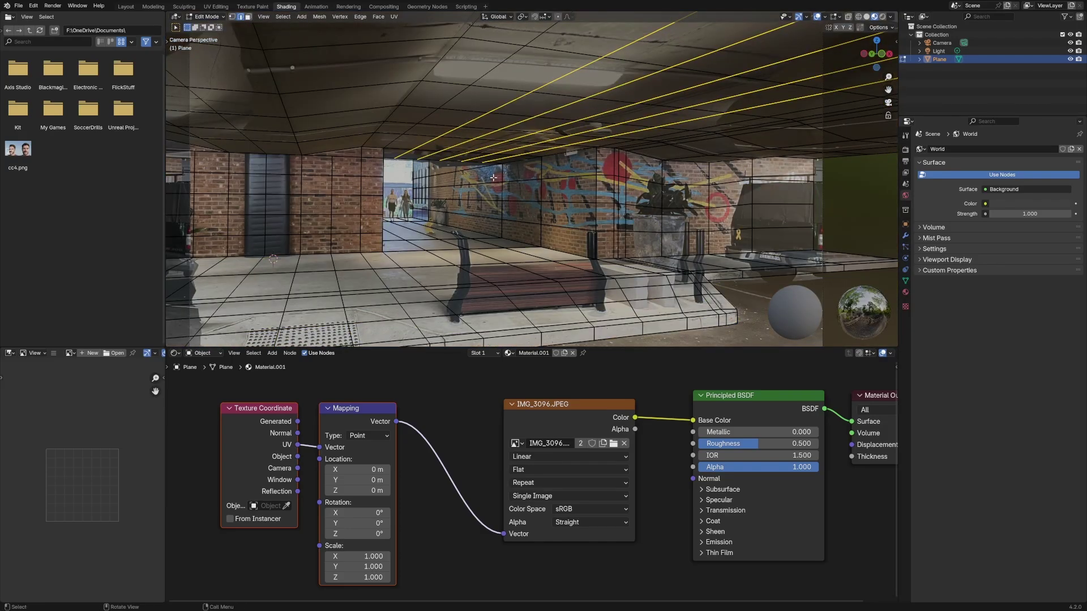
{"action": "key", "text": "Tab"}
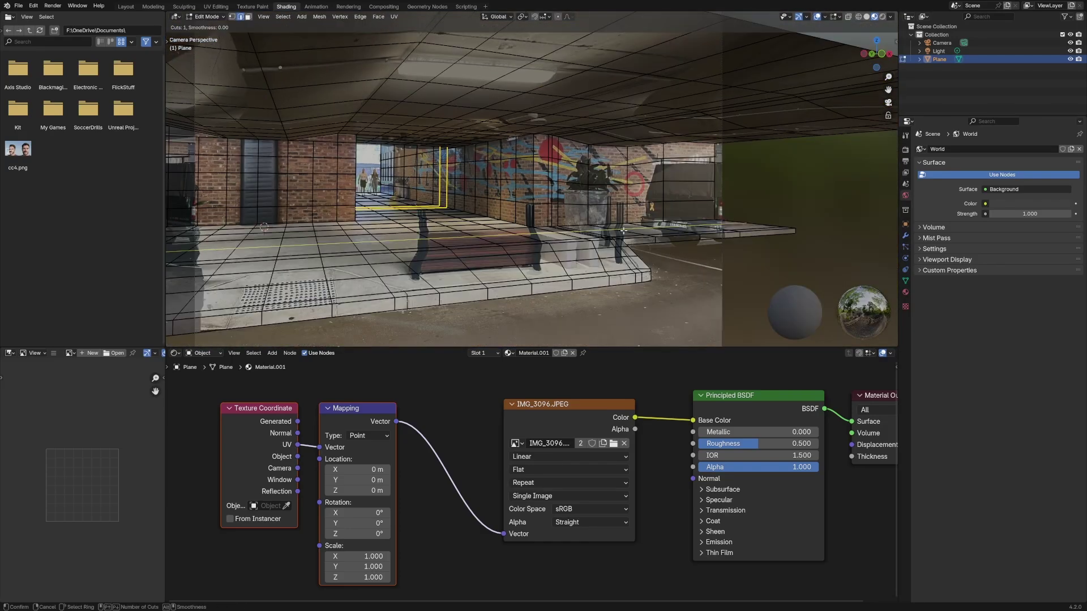
Step: Add evenly spaced loop cuts across the pavement behind the bench and return to object mode
{"action": "scroll", "coordinate": [623, 230], "scroll_direction": "up", "scroll_amount": 2}
{"action": "left_click", "coordinate": [623, 230]}
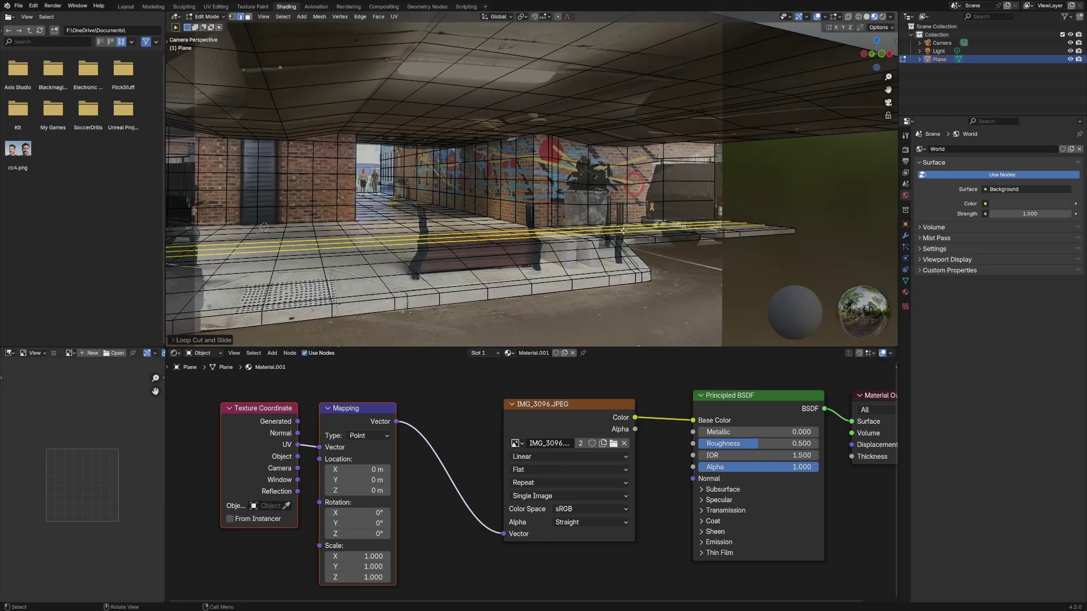
{"action": "key", "text": "Tab"}
{"action": "key", "text": "Tab"}
{"action": "key", "text": "ctrl+r"}
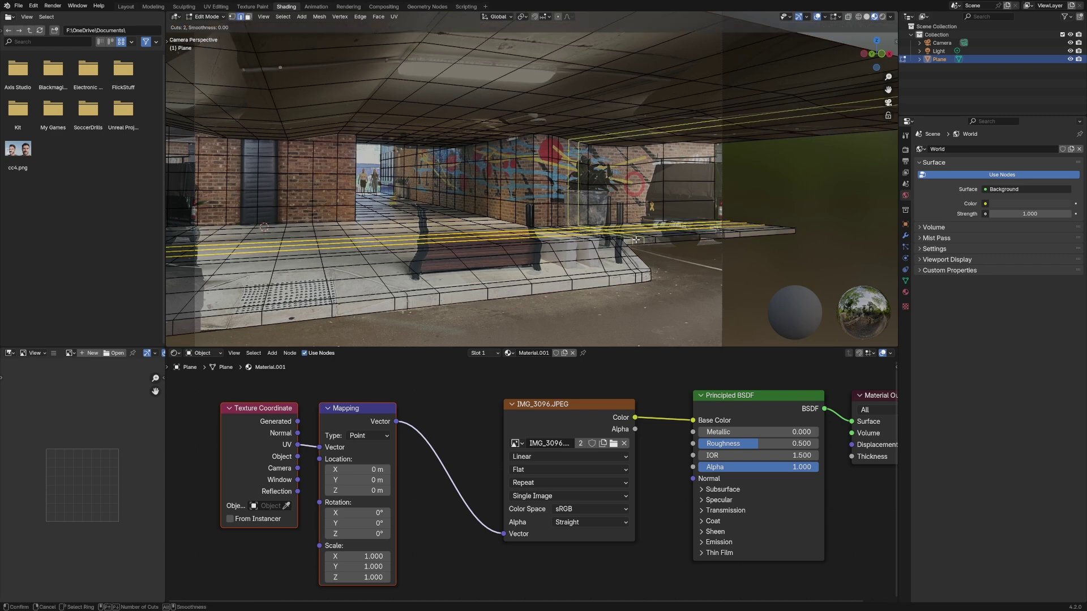
{"action": "key", "text": "Tab"}
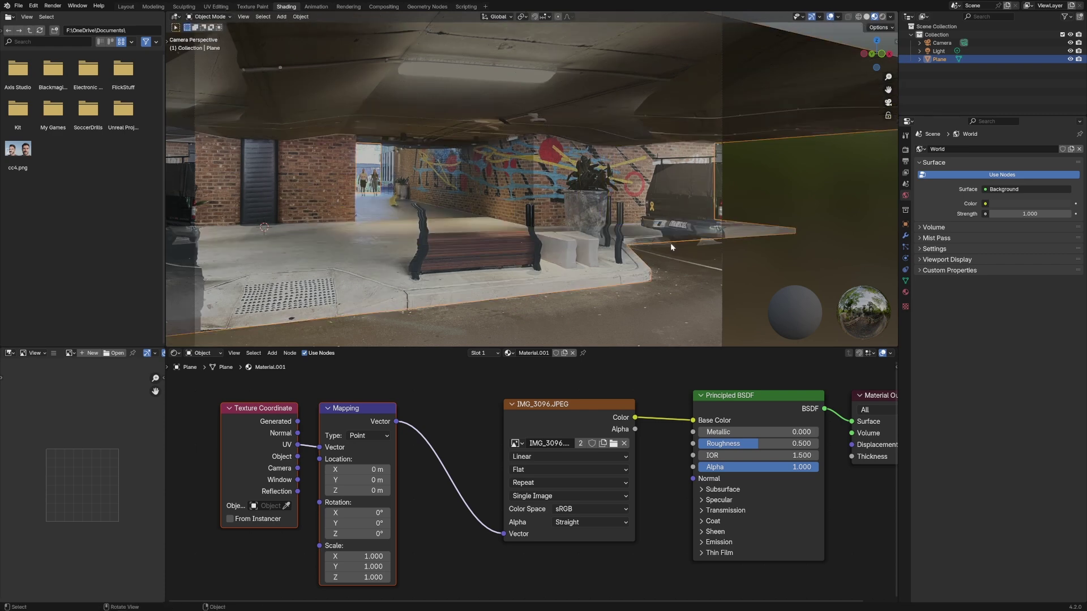
{"action": "key", "text": "Tab"}
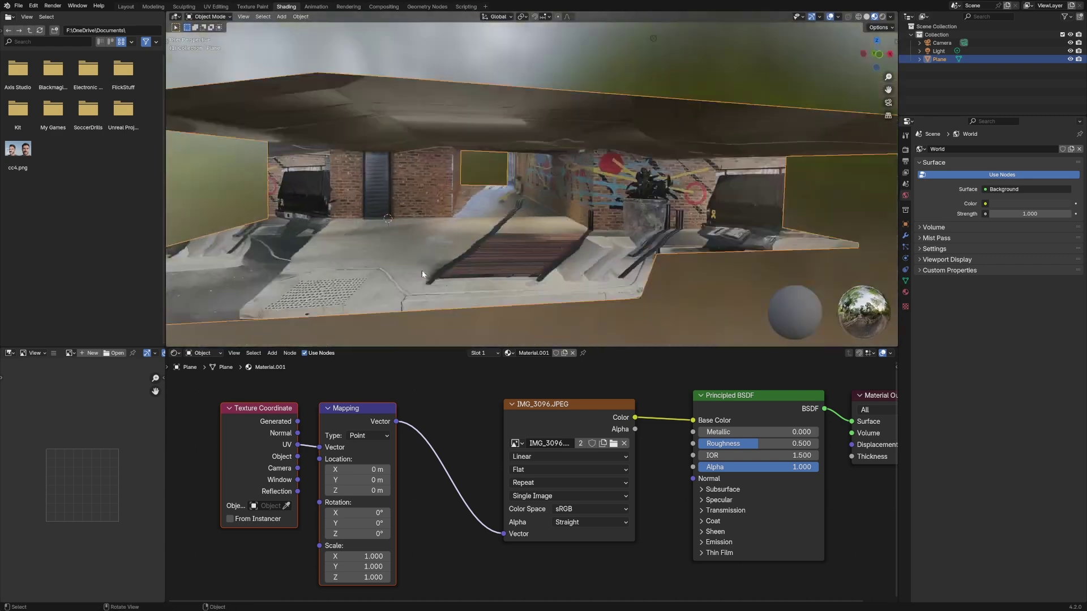
Step: Examine the projected photo on the car park mesh through the camera and from free angles, including in the Layout workspace
{"action": "key", "text": "KP_0"}
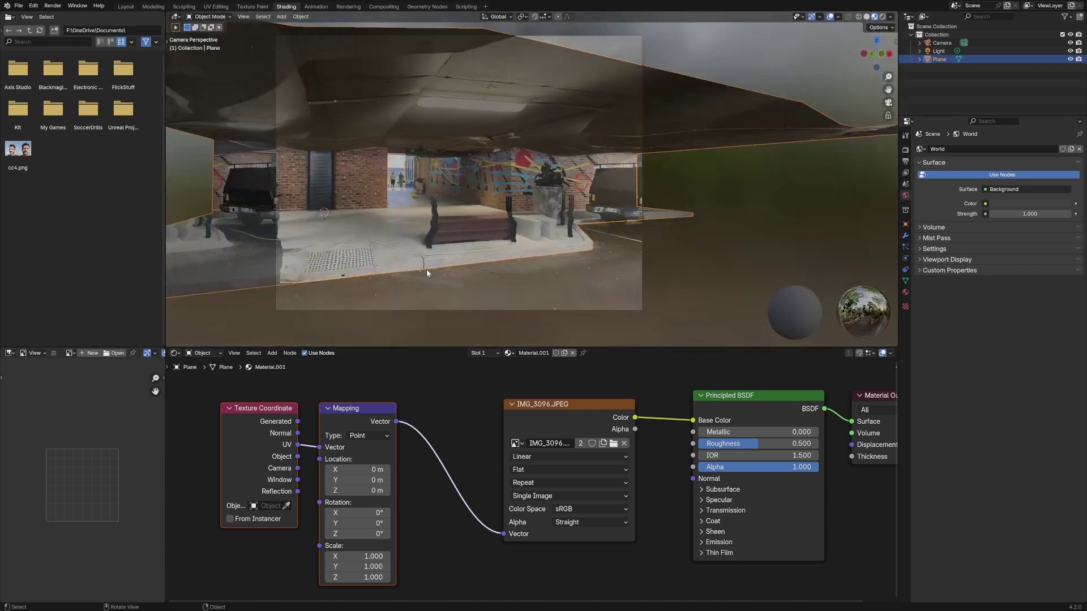
{"action": "scroll", "coordinate": [427, 269], "scroll_direction": "up", "scroll_amount": 3}
{"action": "middle_click_drag", "start_coordinate": [468, 252], "coordinate": [616, 168], "text": "shift"}
{"action": "scroll", "coordinate": [617, 170], "scroll_direction": "up", "scroll_amount": 1}
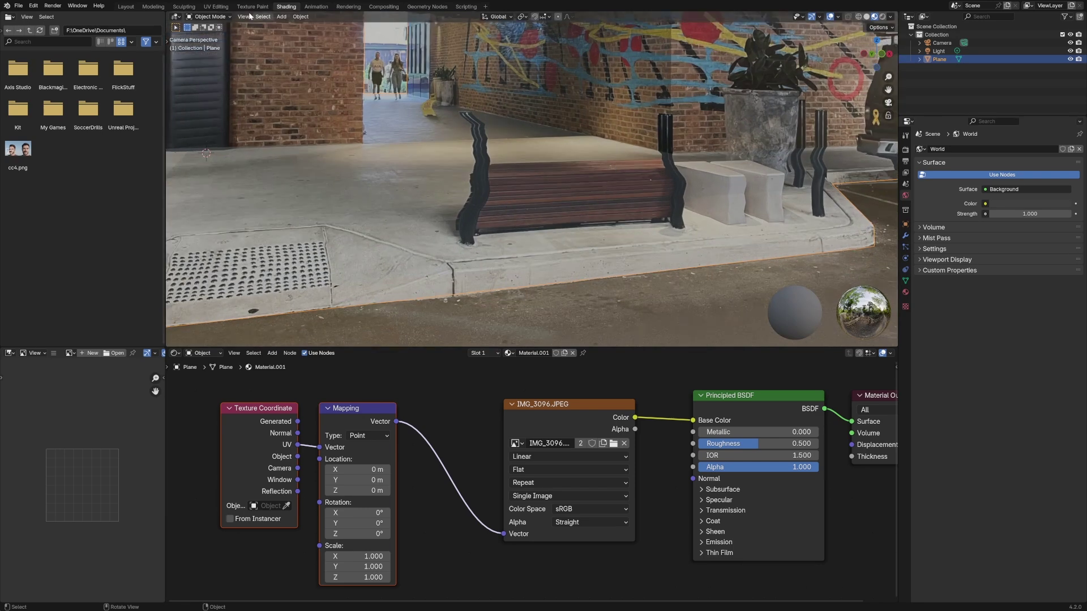
{"action": "middle_click_drag", "start_coordinate": [521, 101], "coordinate": [621, 272]}
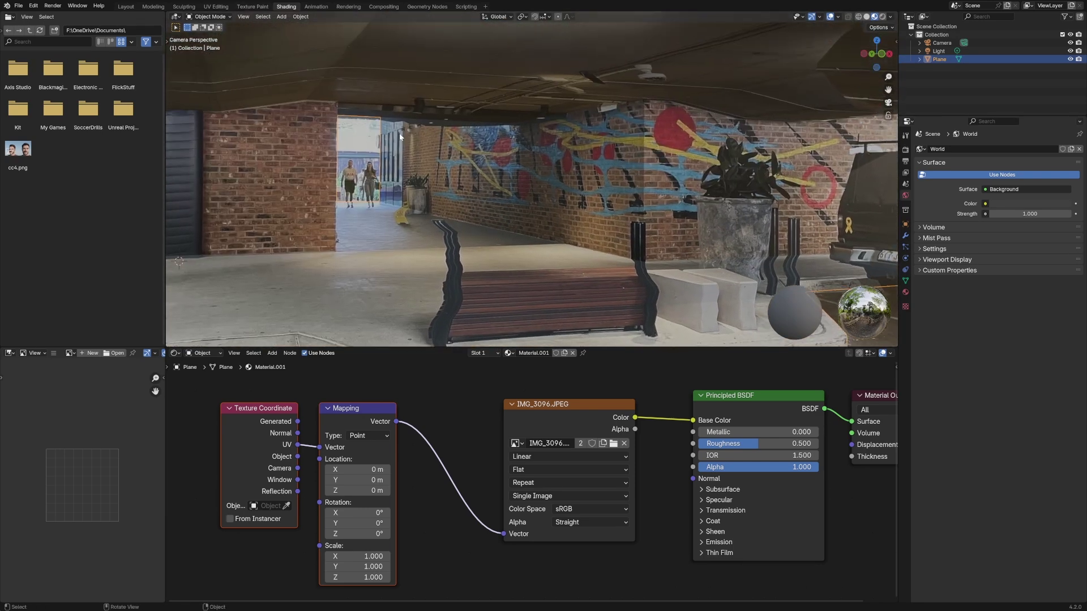
{"action": "middle_click_drag", "start_coordinate": [558, 198], "coordinate": [501, 199]}
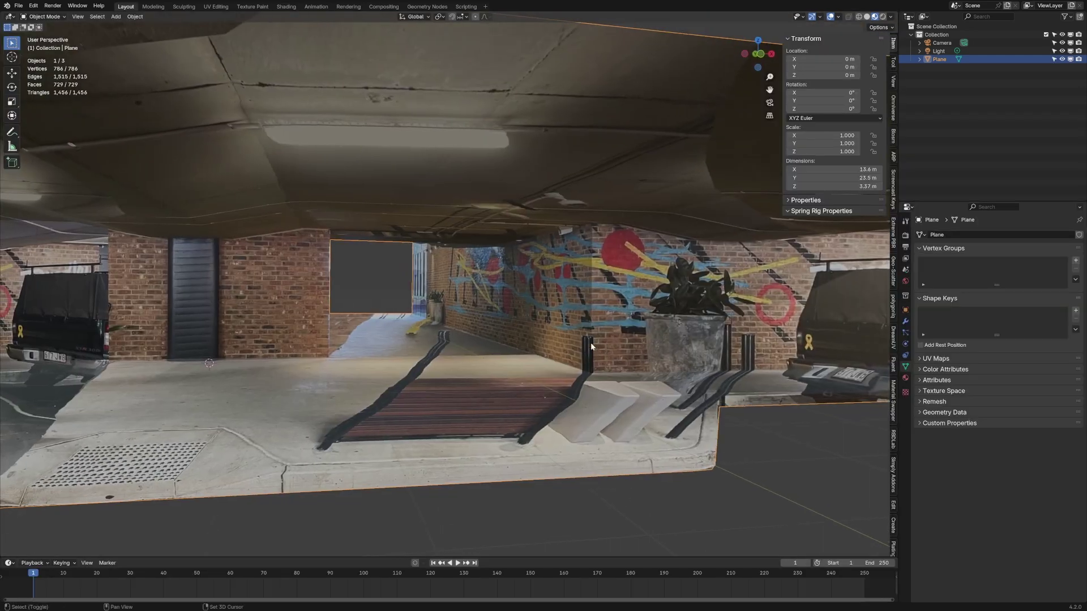
{"action": "mouse_move", "coordinate": [589, 342]}
{"action": "middle_mouse_down"}
{"action": "mouse_move", "coordinate": [457, 334]}
{"action": "mouse_move", "coordinate": [497, 335]}
{"action": "mouse_move", "coordinate": [484, 338]}
{"action": "middle_mouse_up"}
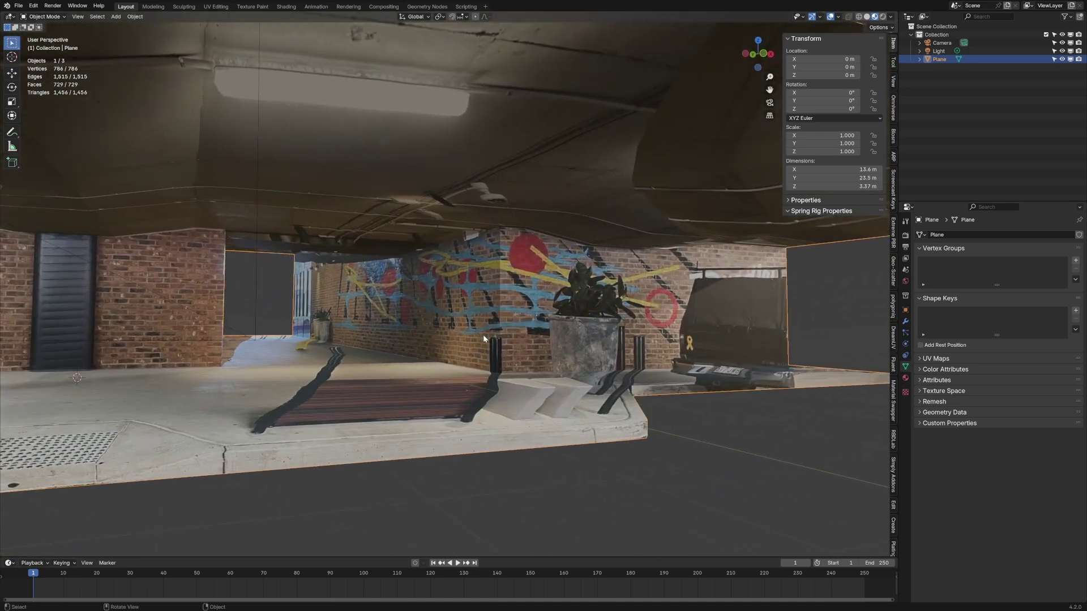
{"action": "scroll", "coordinate": [340, 335], "scroll_direction": "down", "scroll_amount": 8}
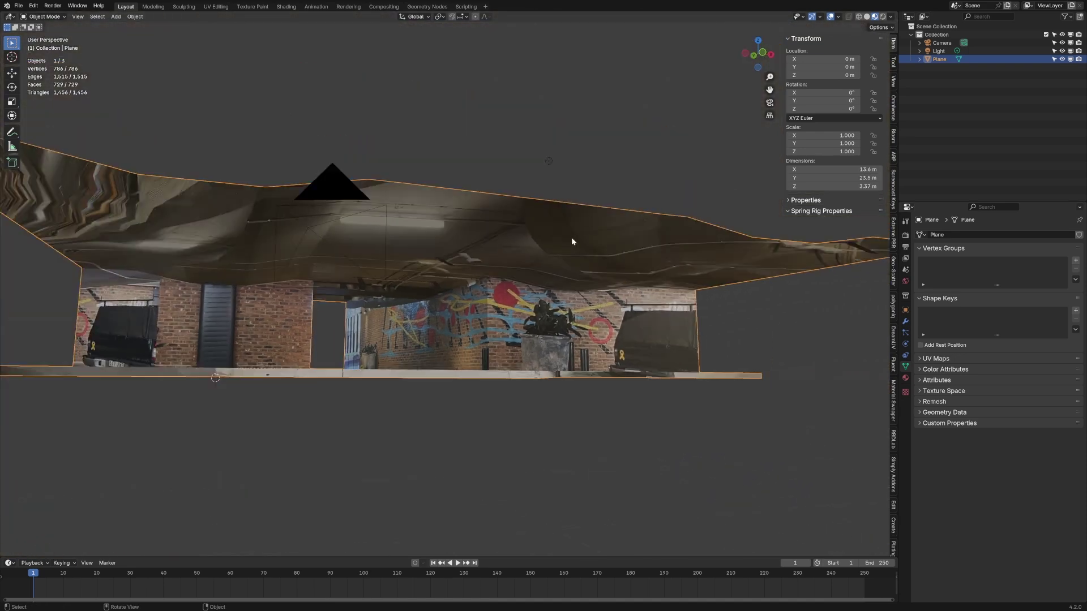
{"action": "middle_click_drag", "start_coordinate": [467, 317], "coordinate": [497, 321]}
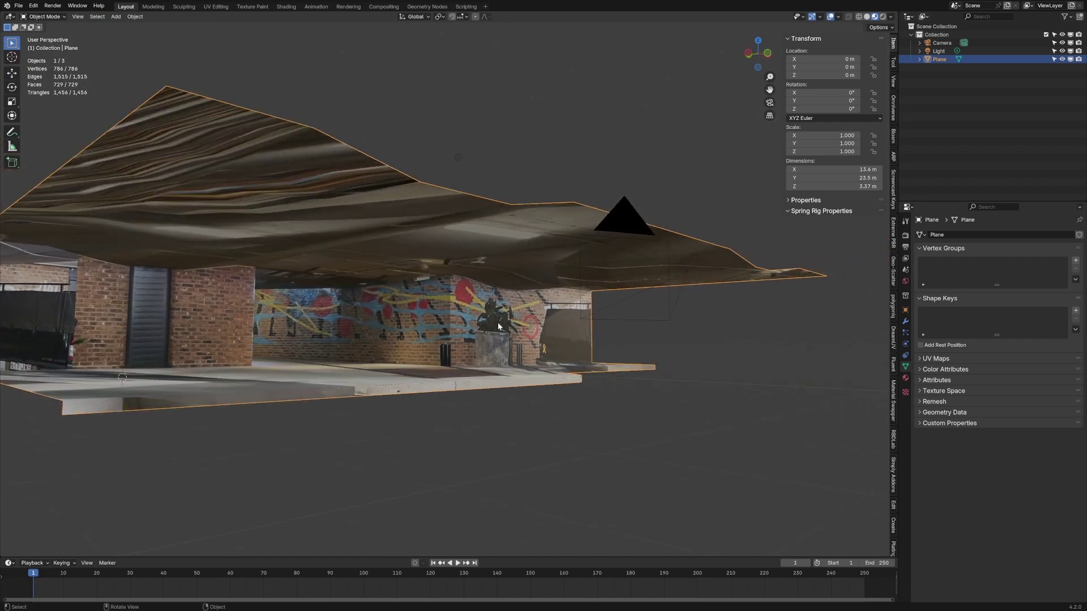
{"action": "scroll", "coordinate": [534, 287], "scroll_direction": "up", "scroll_amount": 6}
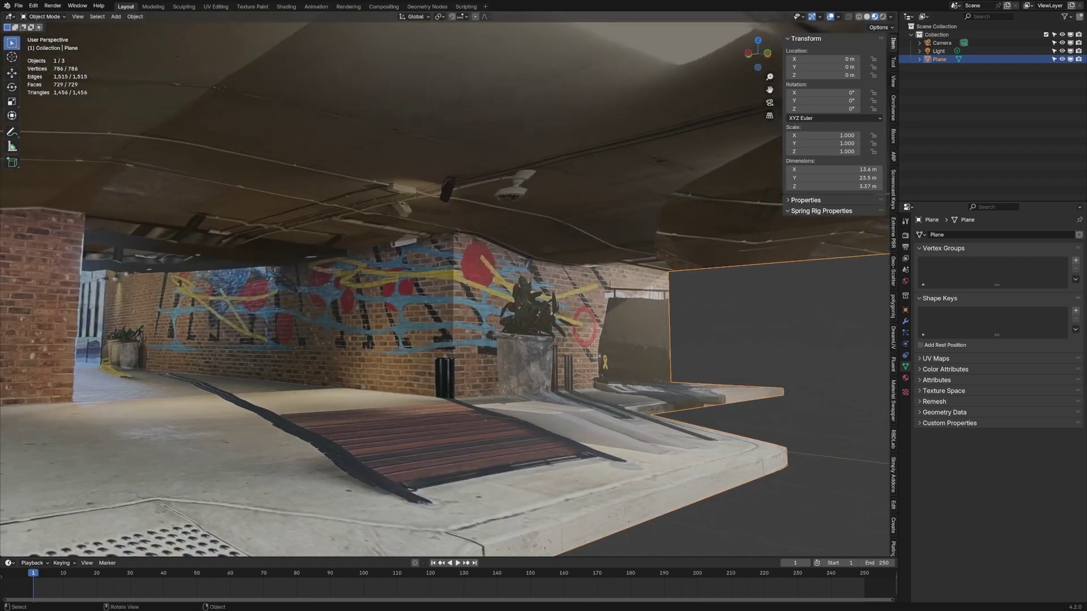